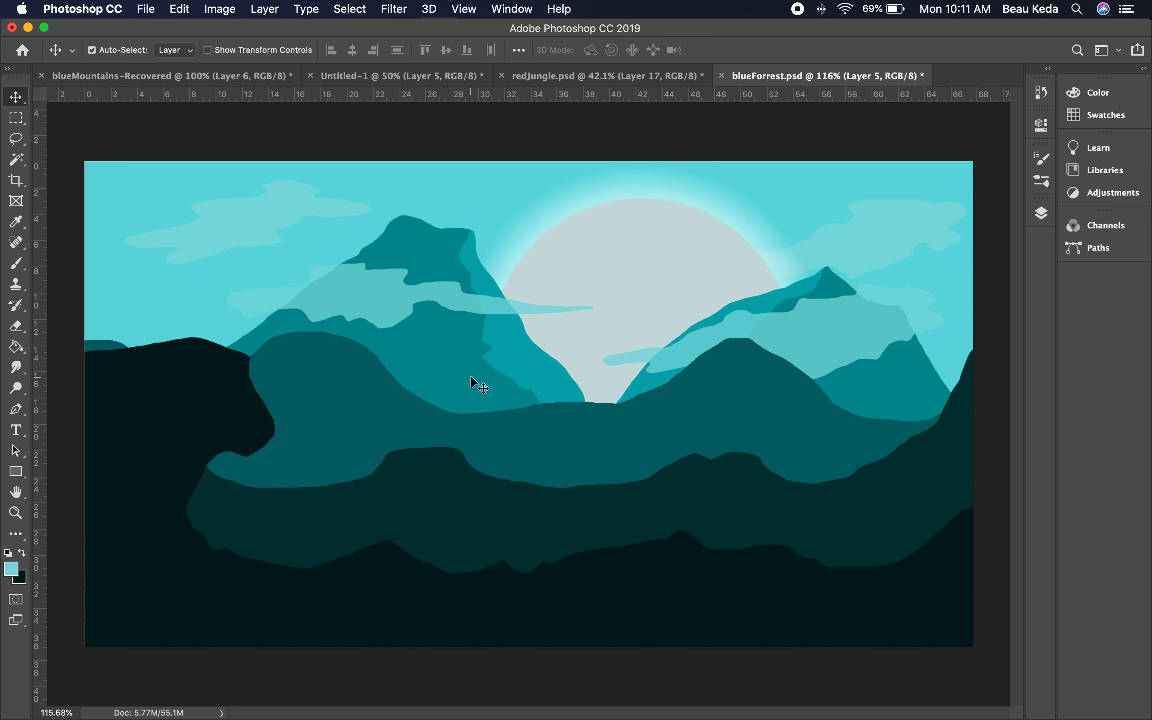
Look through the open example artworks blueMountains-Recovered, Untitled-1 and redJungle.psd, ending on blueForrest.psd
click(221, 83)
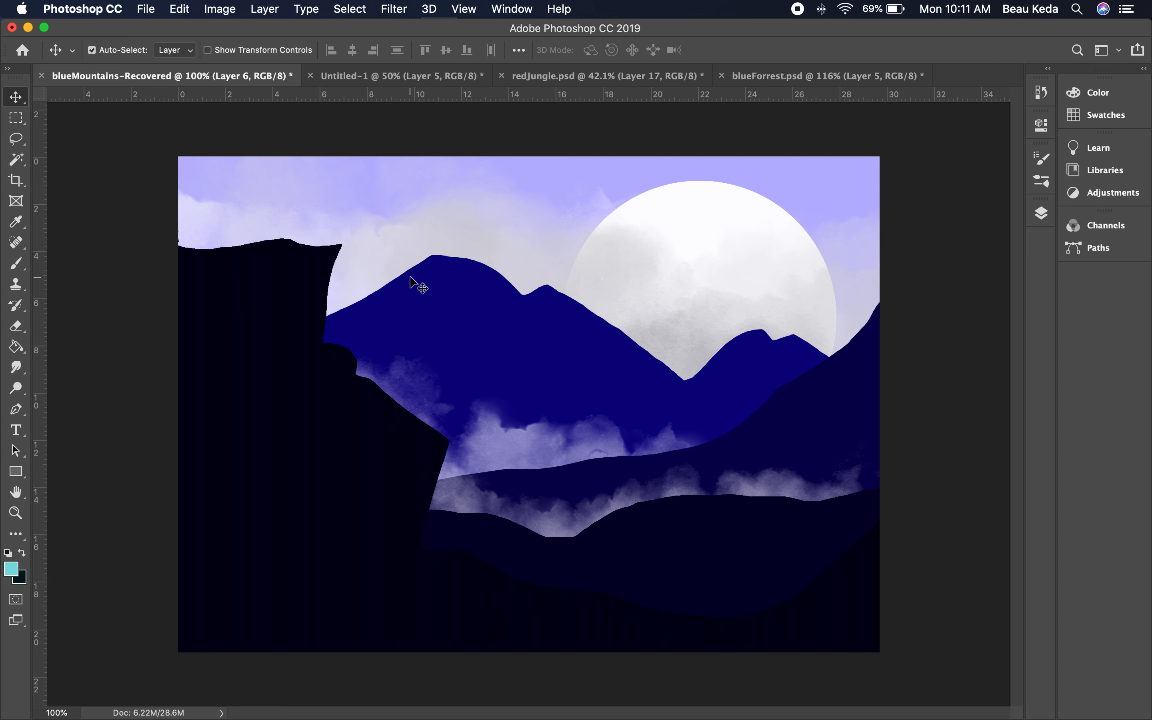
click(359, 75)
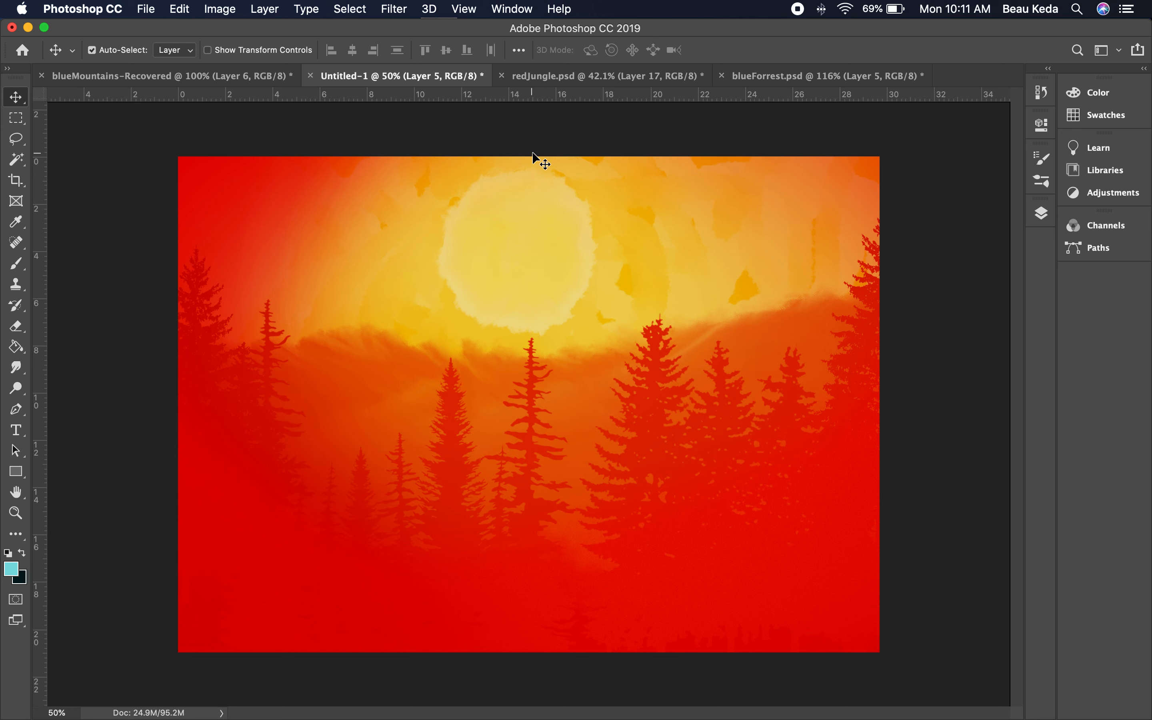
click(578, 78)
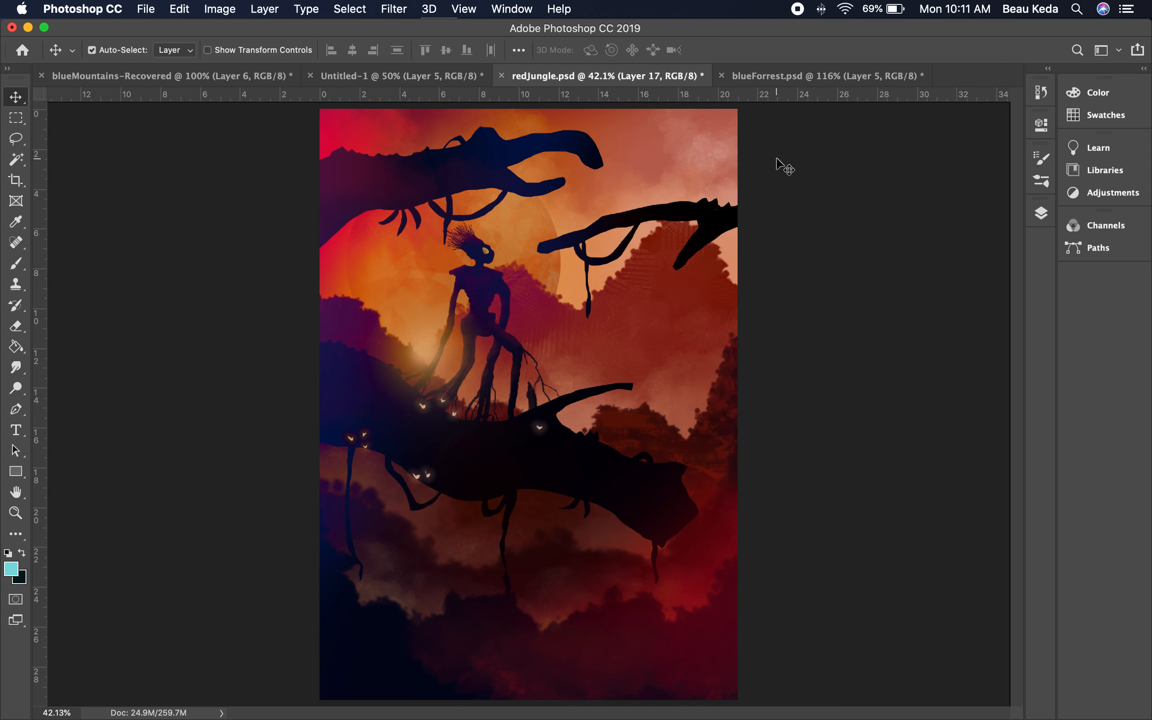
click(794, 78)
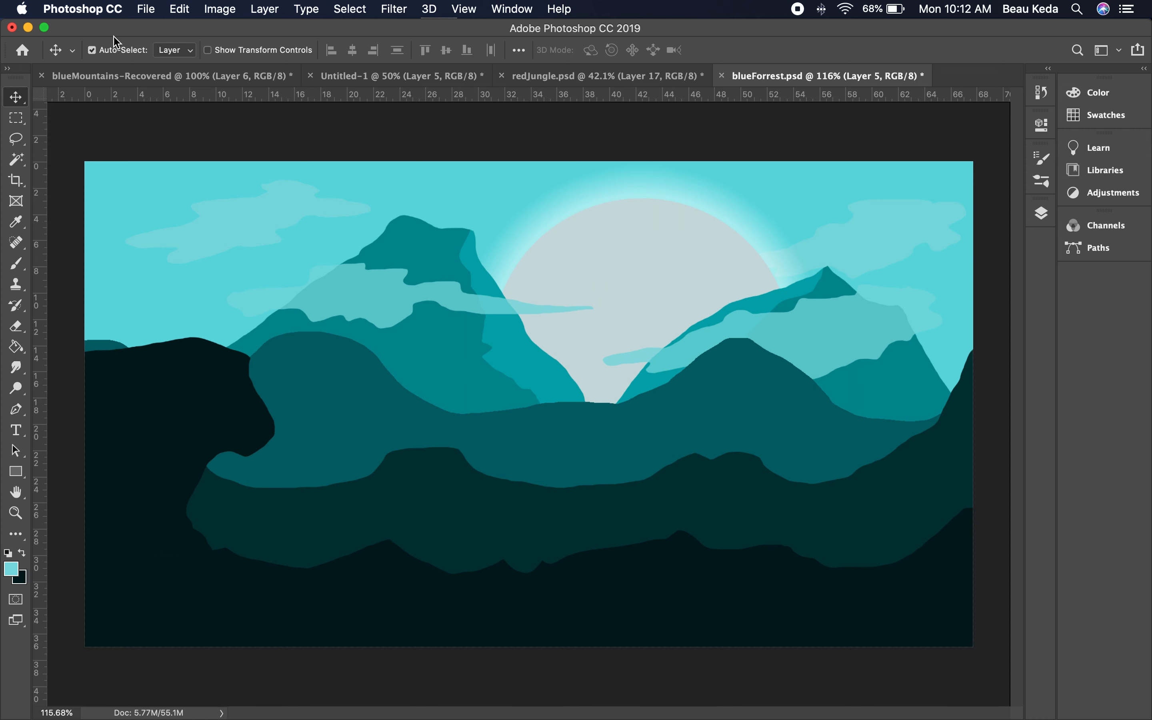
Create a new landscape A4 document, 297 x 210 mm, with a resolution of 150 pixels per inch
click(150, 12)
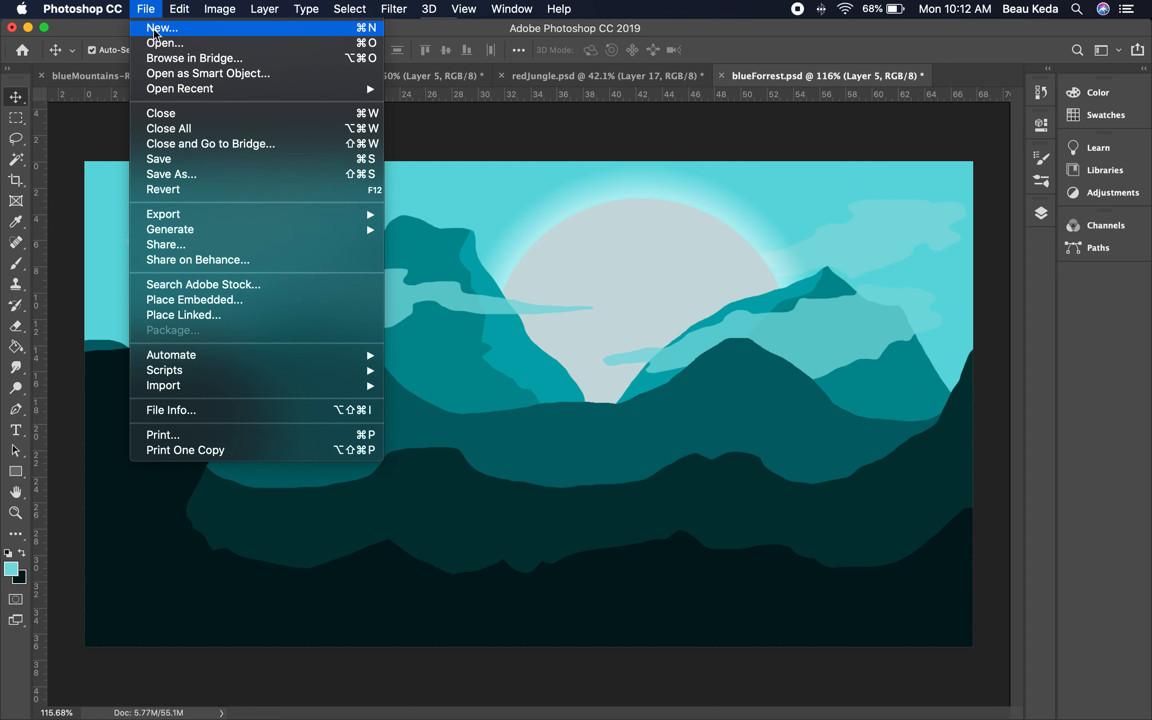
click(154, 30)
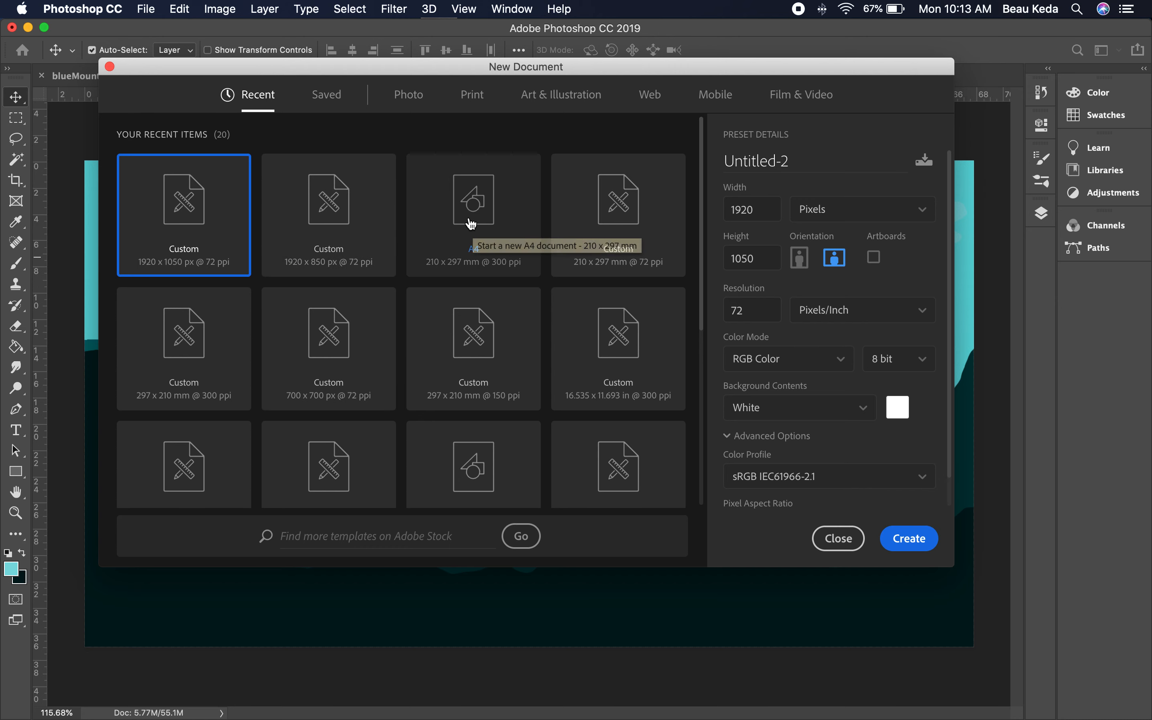
click(483, 222)
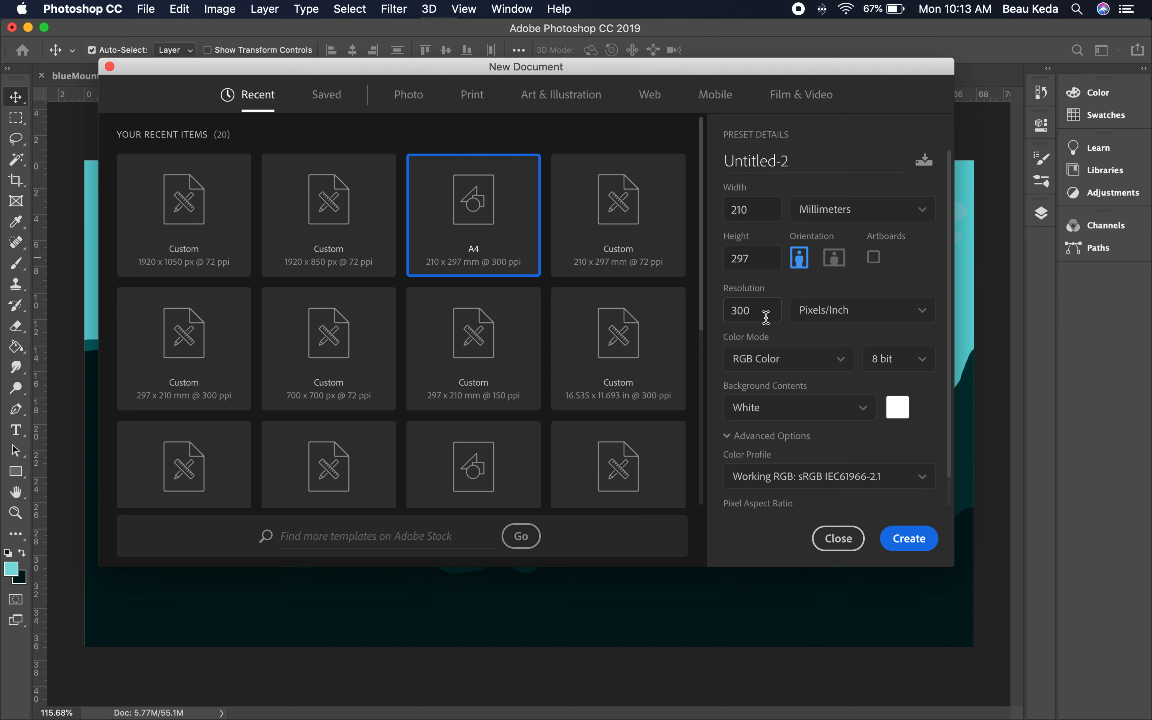
click(838, 265)
drag(762, 310, 723, 311)
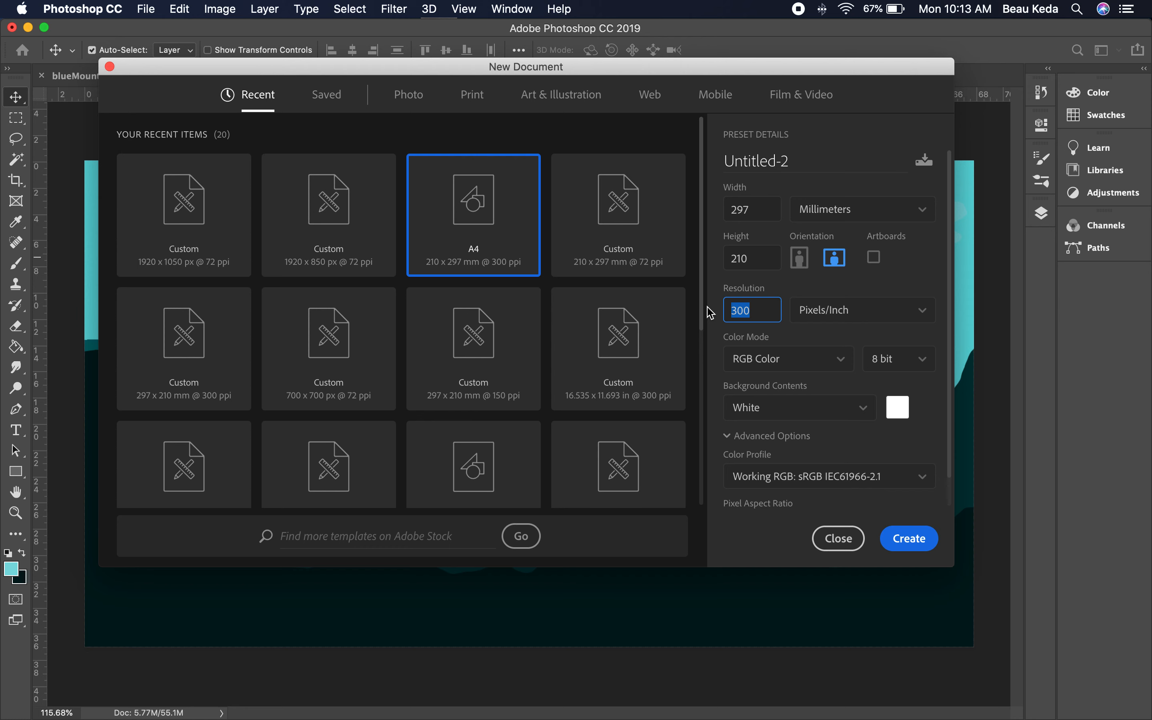
text(150)
click(905, 542)
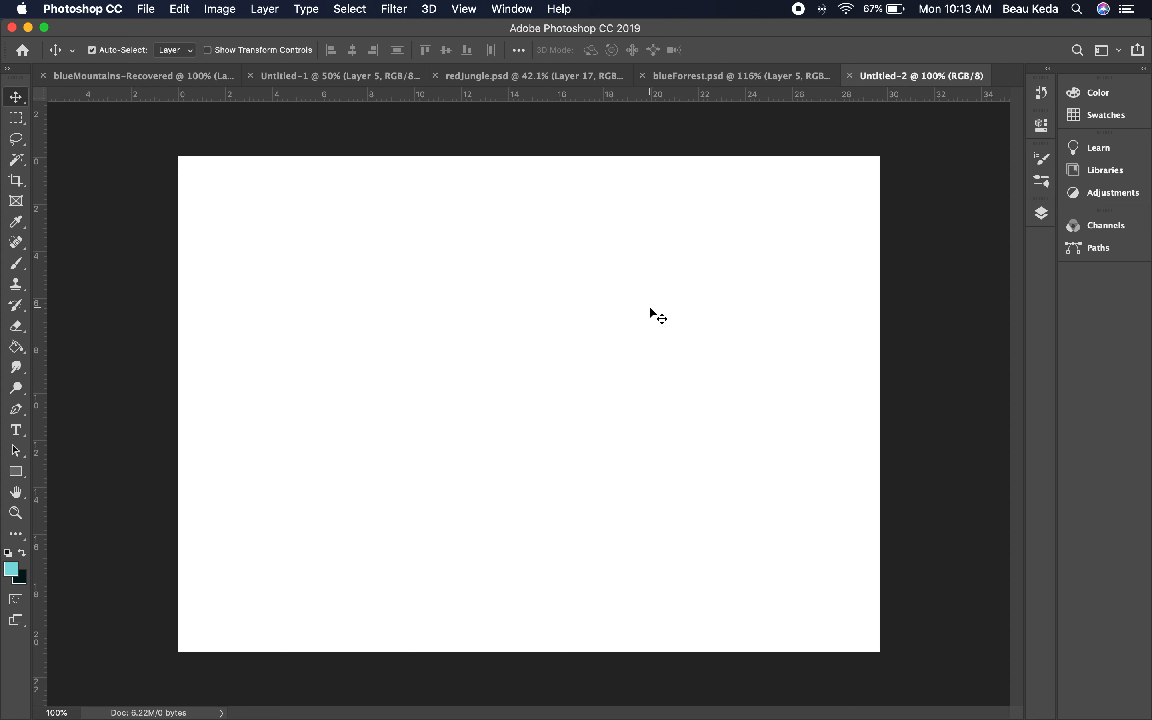
click(513, 14)
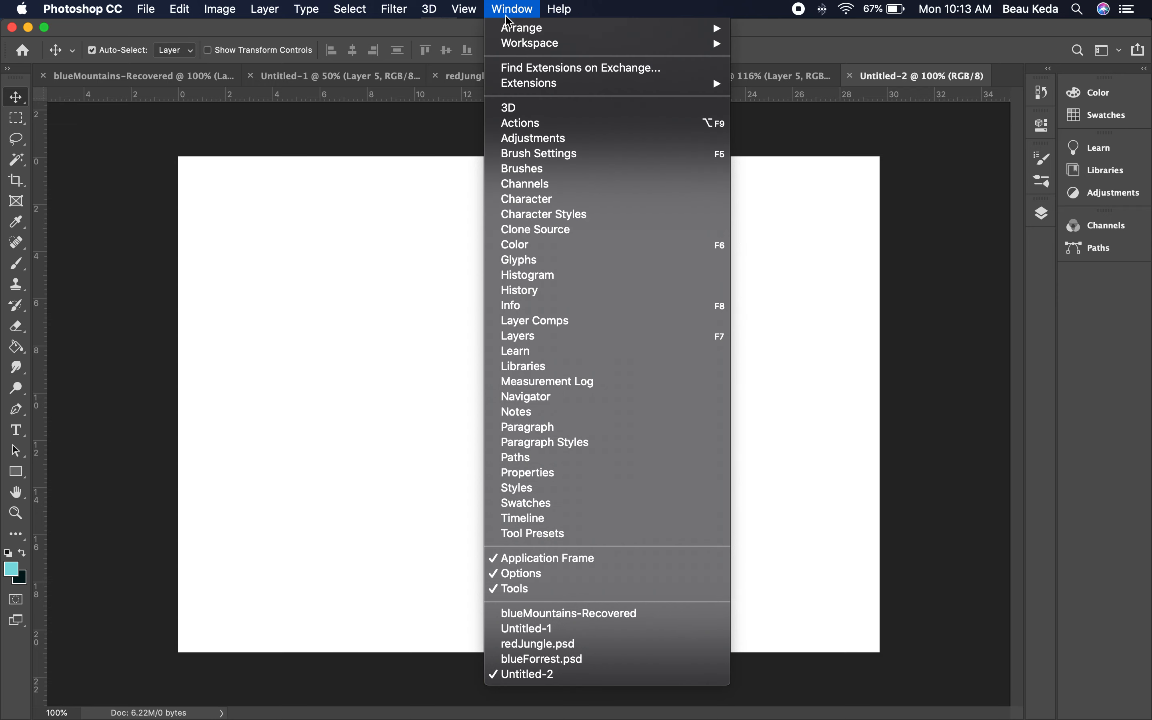
mouse_move(536, 38)
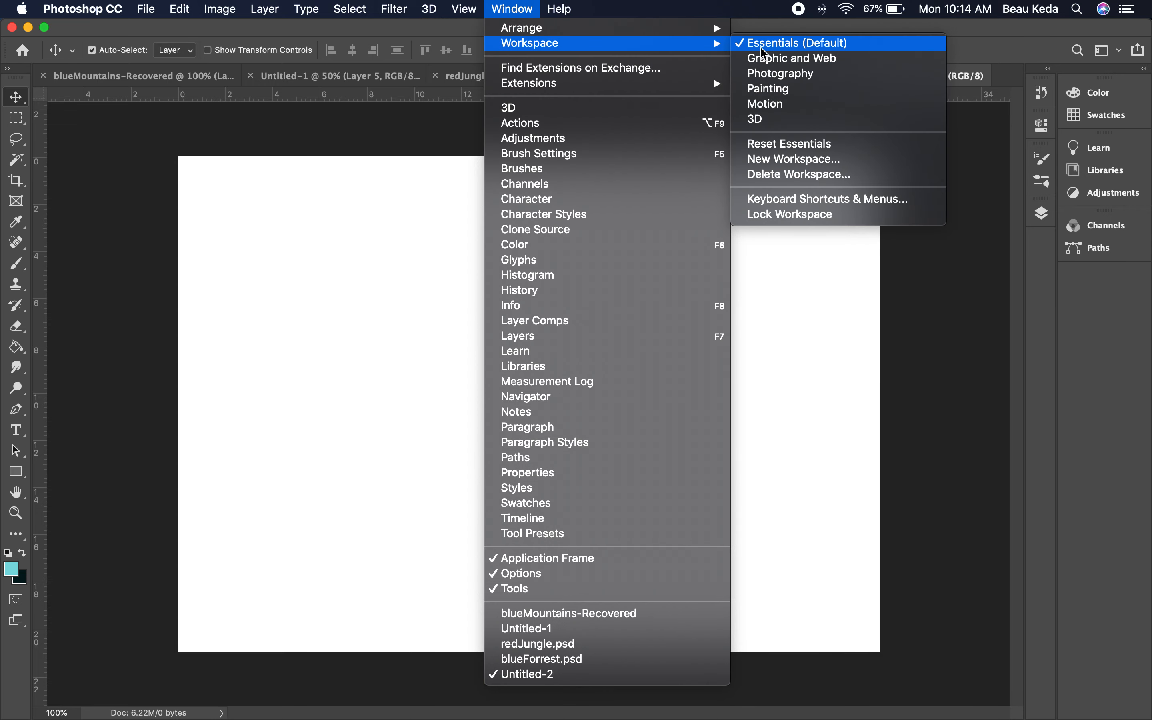
click(775, 58)
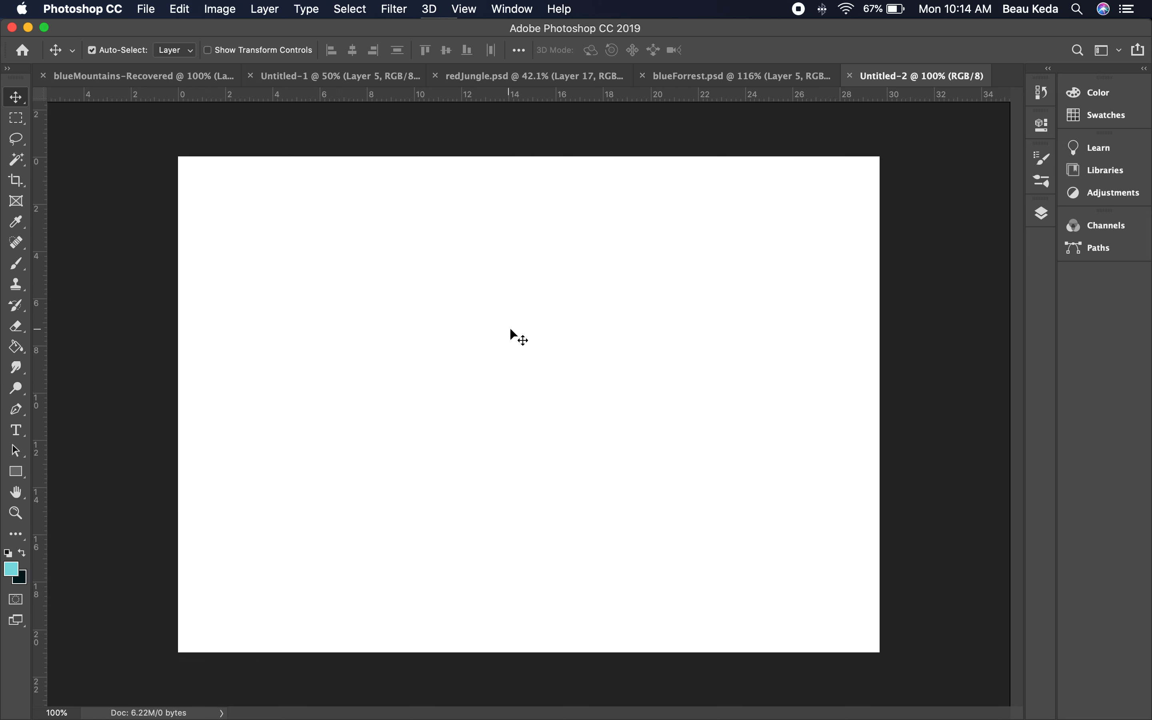
Add two new empty layers above the Background layer, keeping the default name for the second one
click(1042, 215)
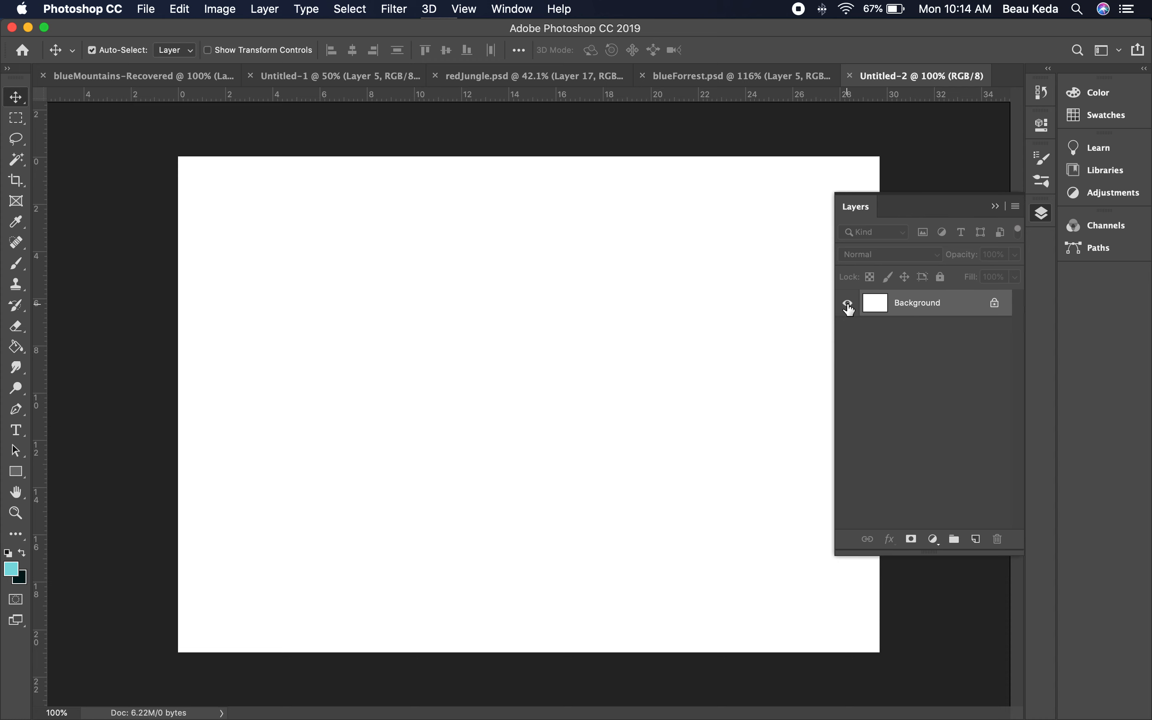
click(975, 540)
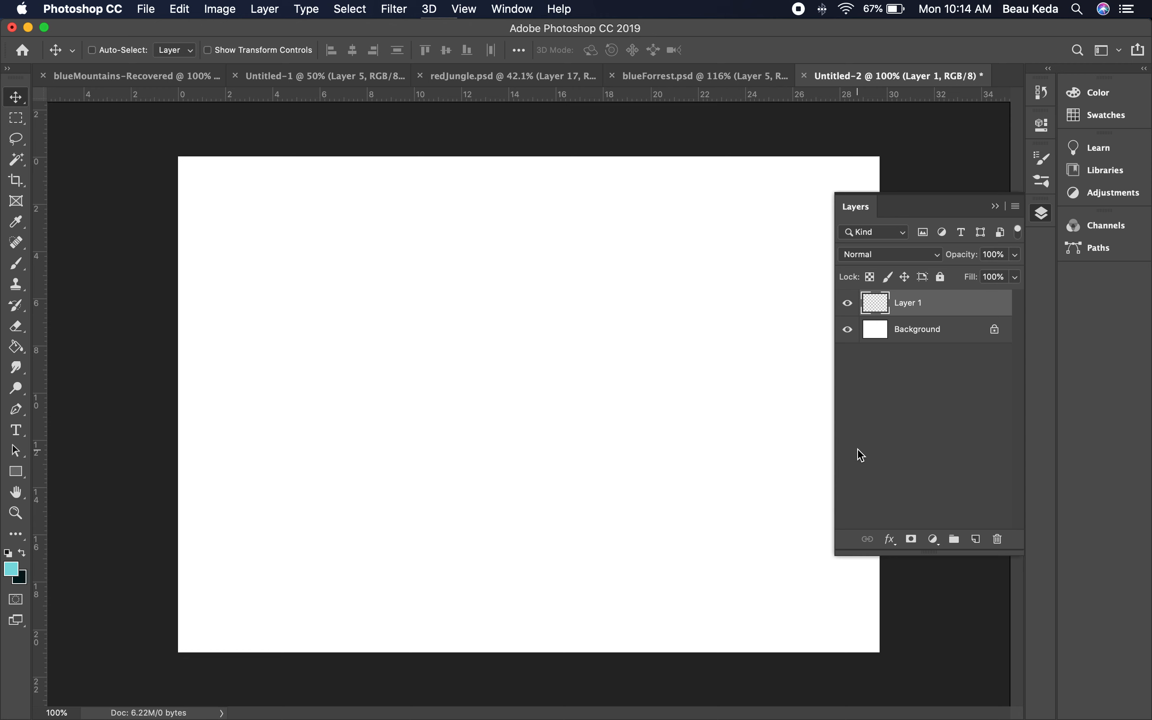
key(super+shift+n)
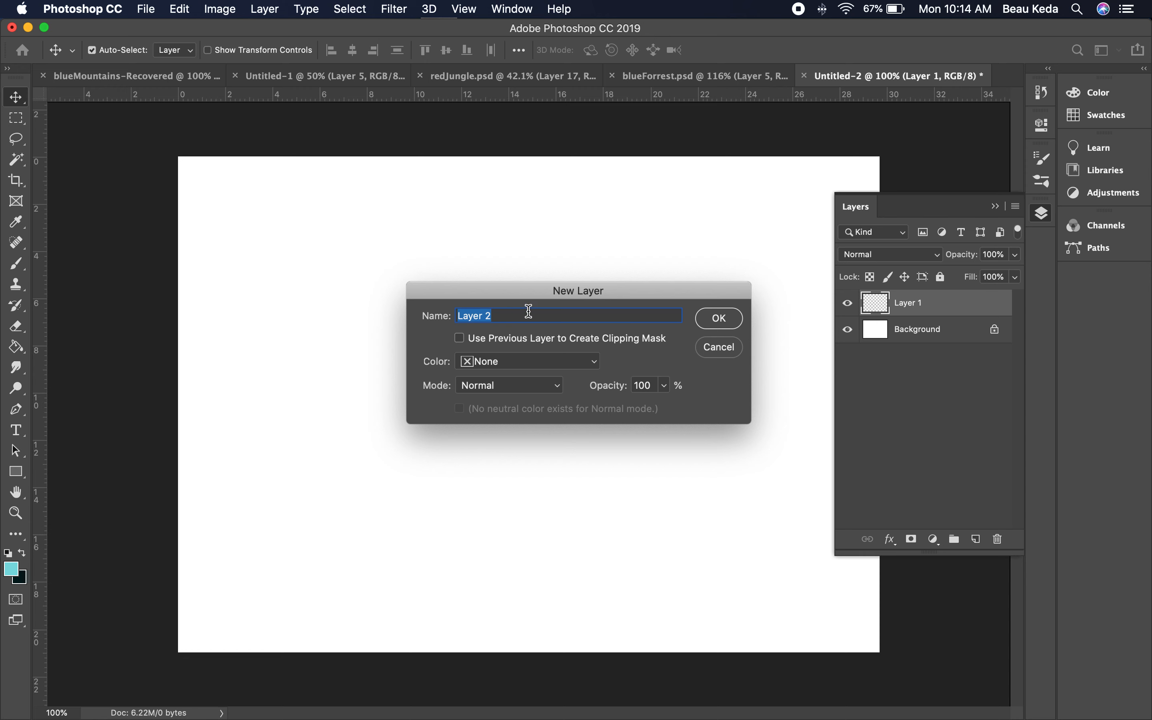
click(731, 319)
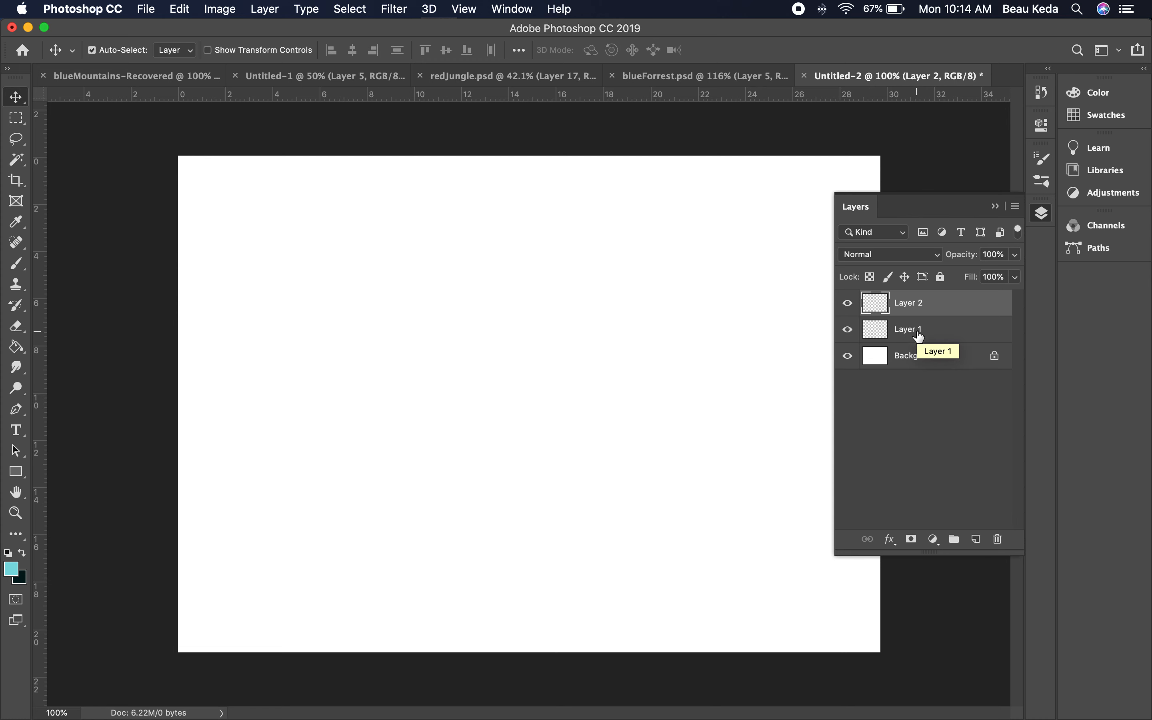
Rename the empty layer directly above the Background as "foreground" and collapse the layer list
double_click(910, 330)
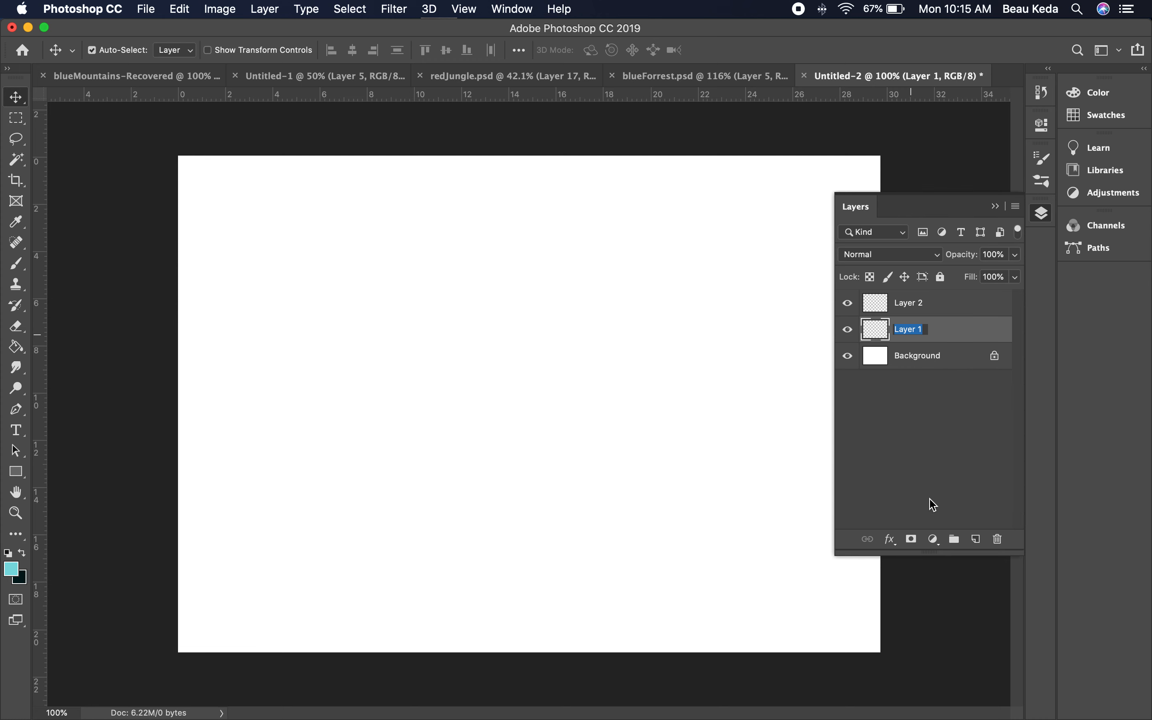
text(foreground)
key(Return)
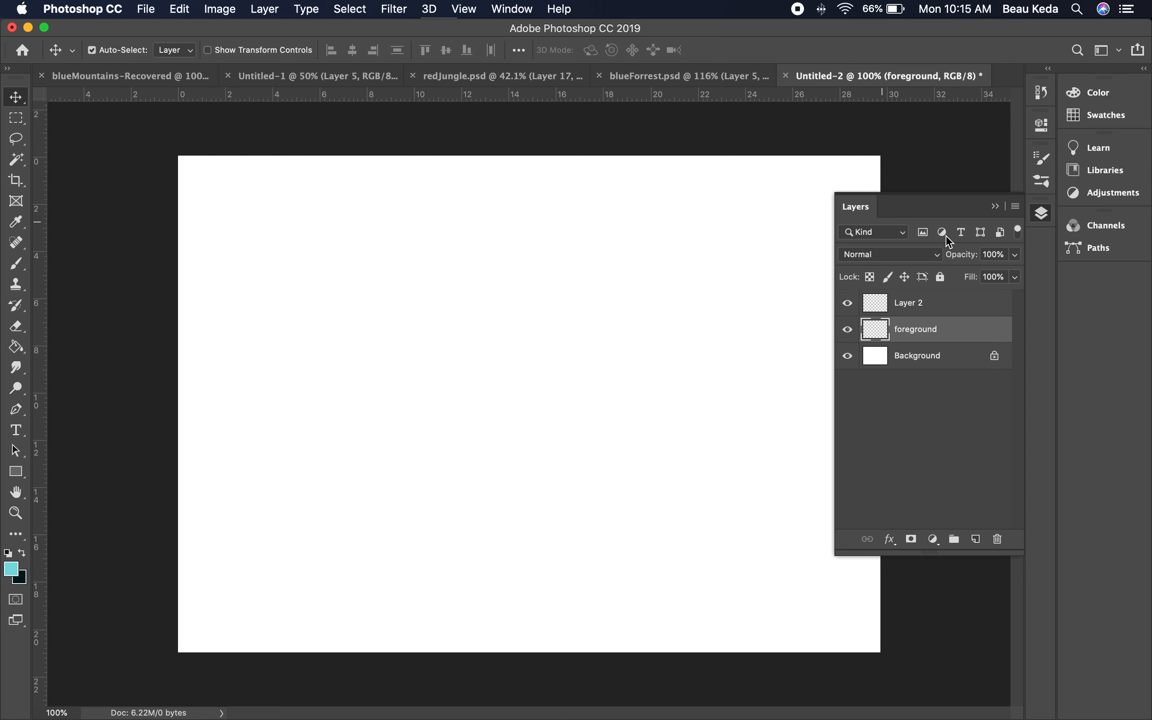
click(996, 207)
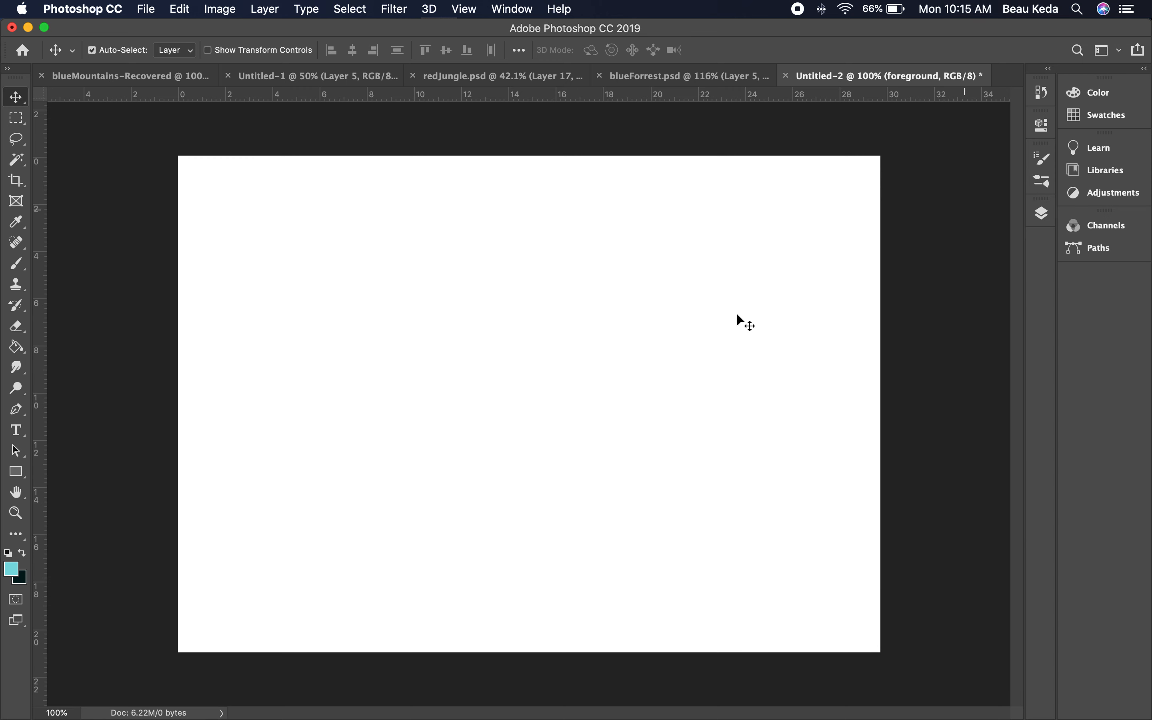
Set the foreground colour to a very dark maroon, 2f161c, and activate the Move tool
click(11, 571)
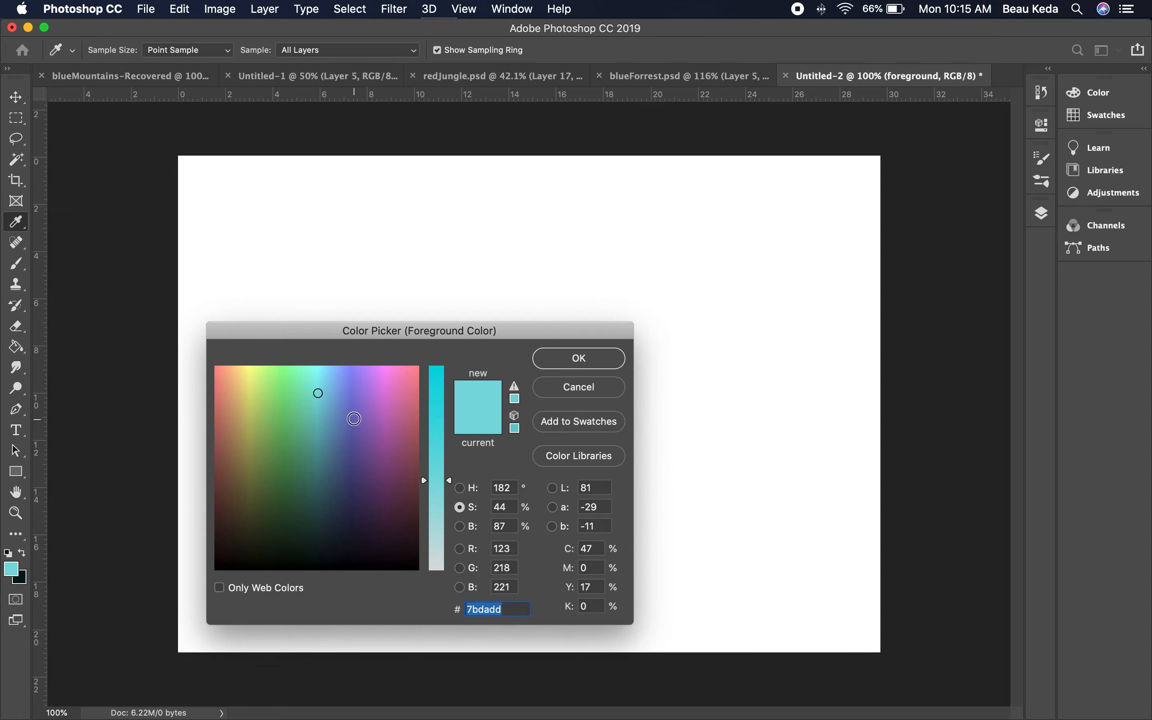
drag(380, 427, 397, 397)
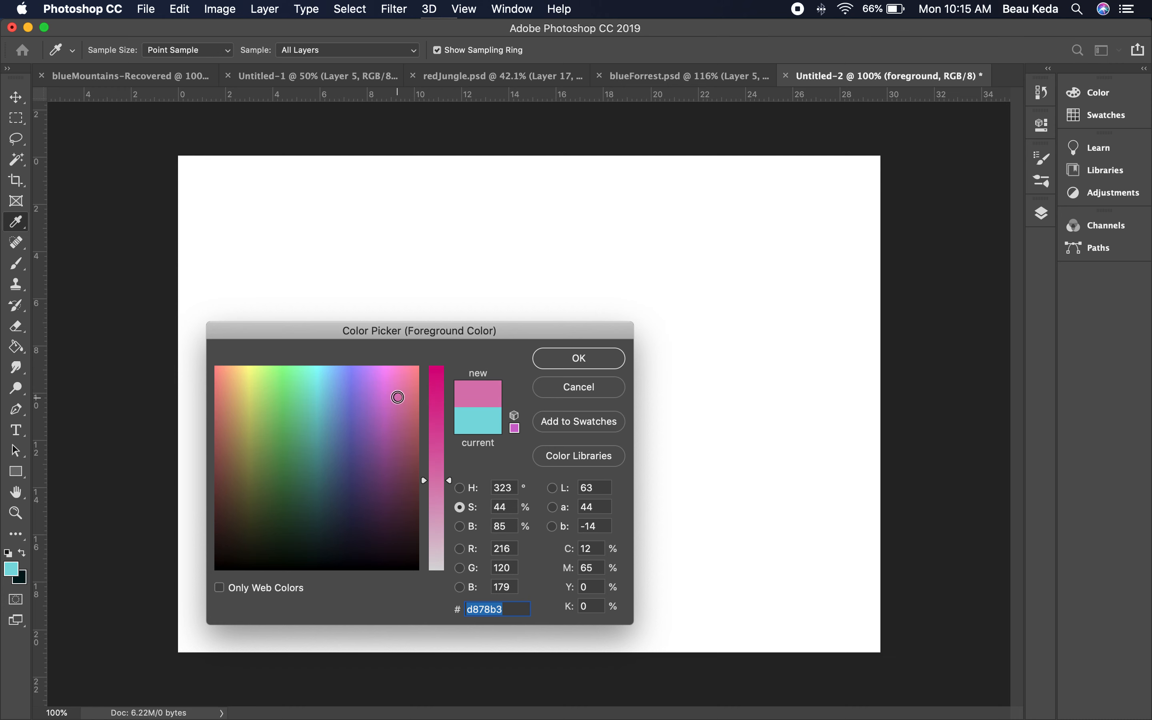
click(439, 461)
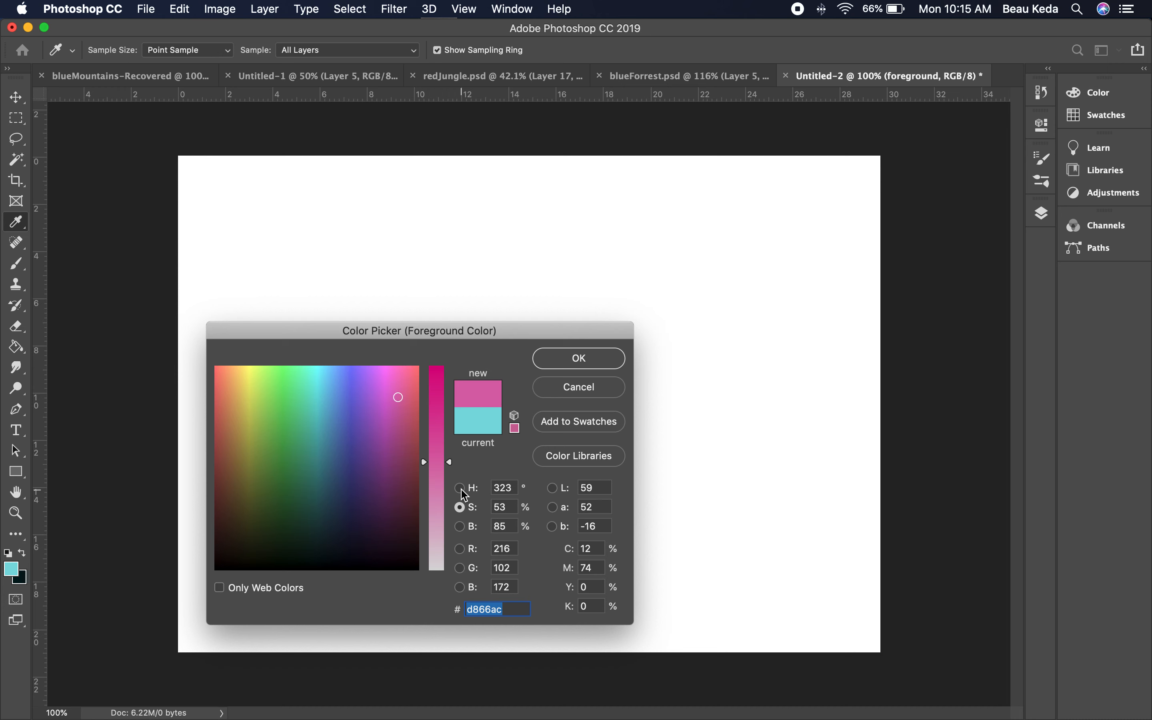
click(459, 527)
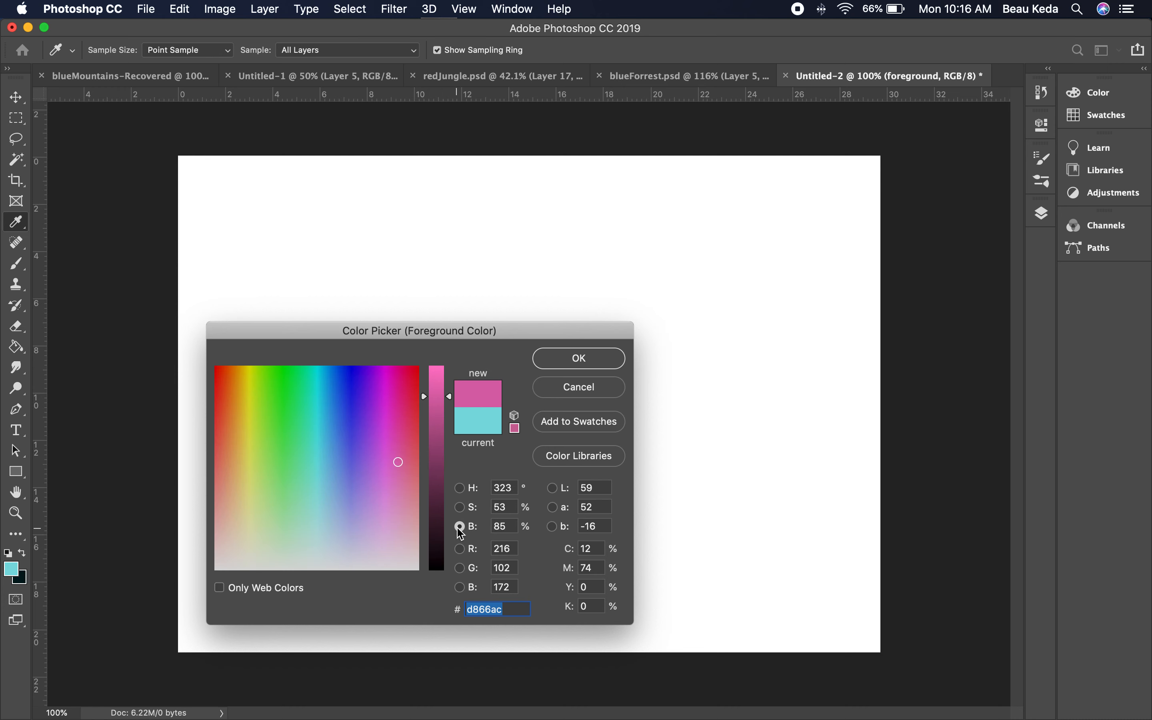
drag(448, 396, 445, 535)
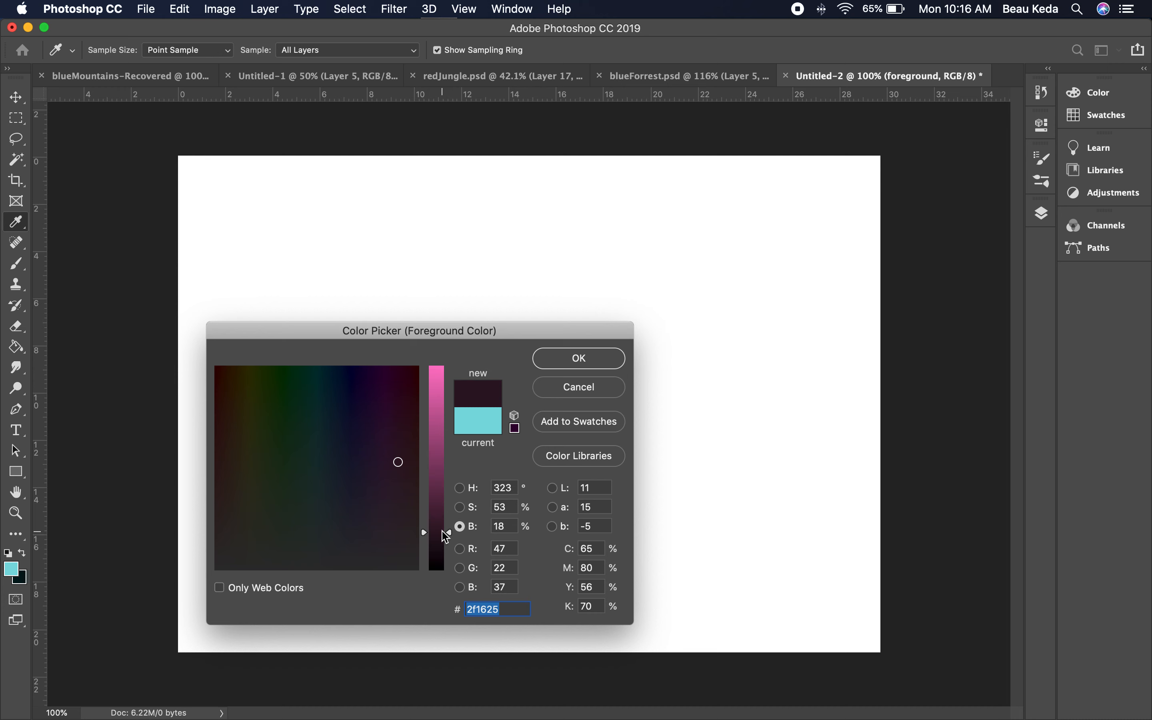
key(Down)
key(Down)
key(Down)
key(Down)
key(Down)
key(Down)
key(Down)
key(Down)
key(Down)
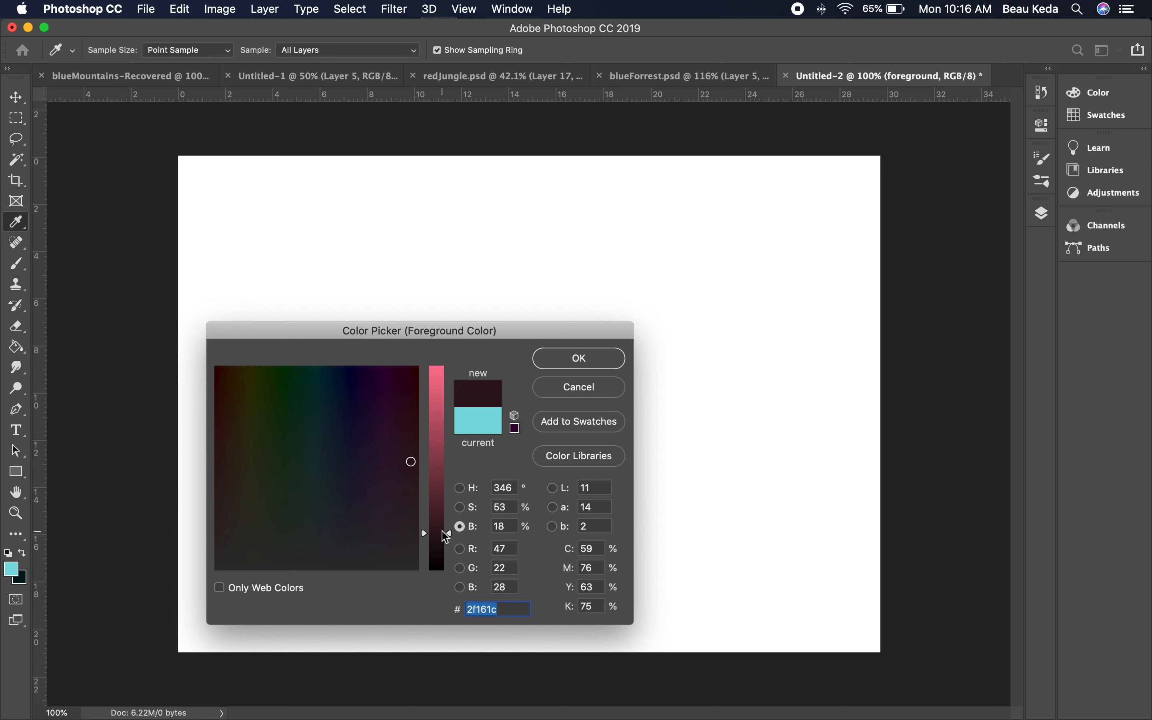
key(Return)
key(v)
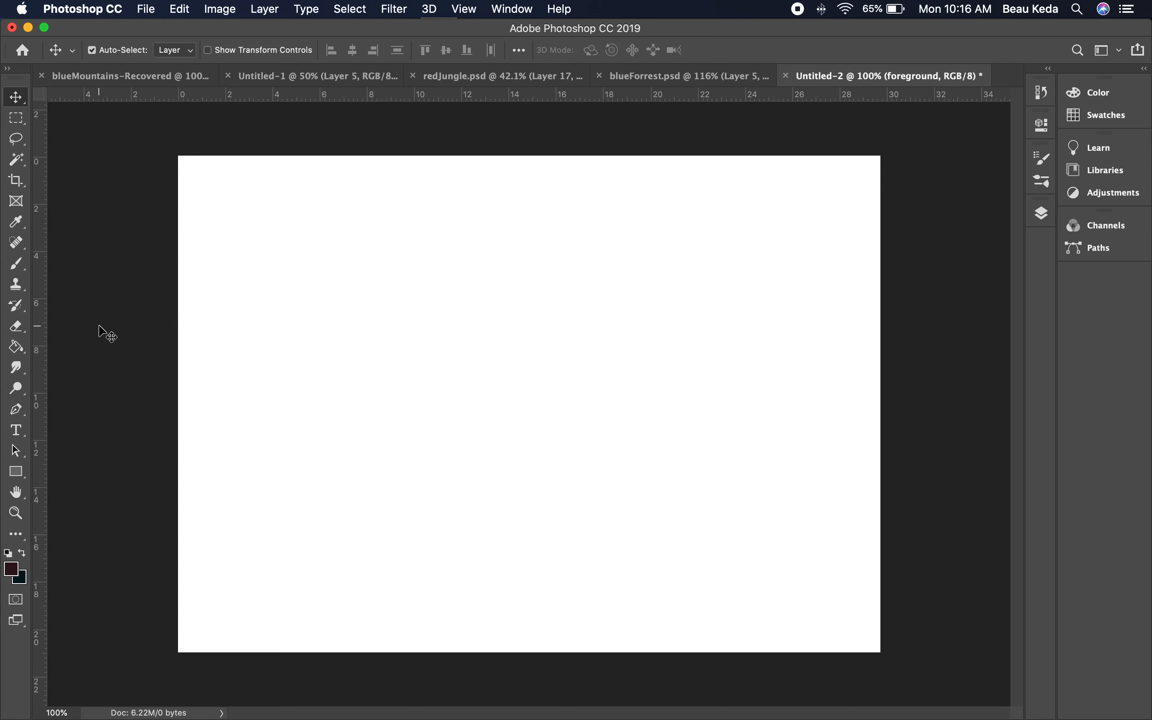
Draw a freehand Lasso selection of a jagged valley outline across the canvas, rising at both sides and enclosing the area down to the lower edge
click(20, 144)
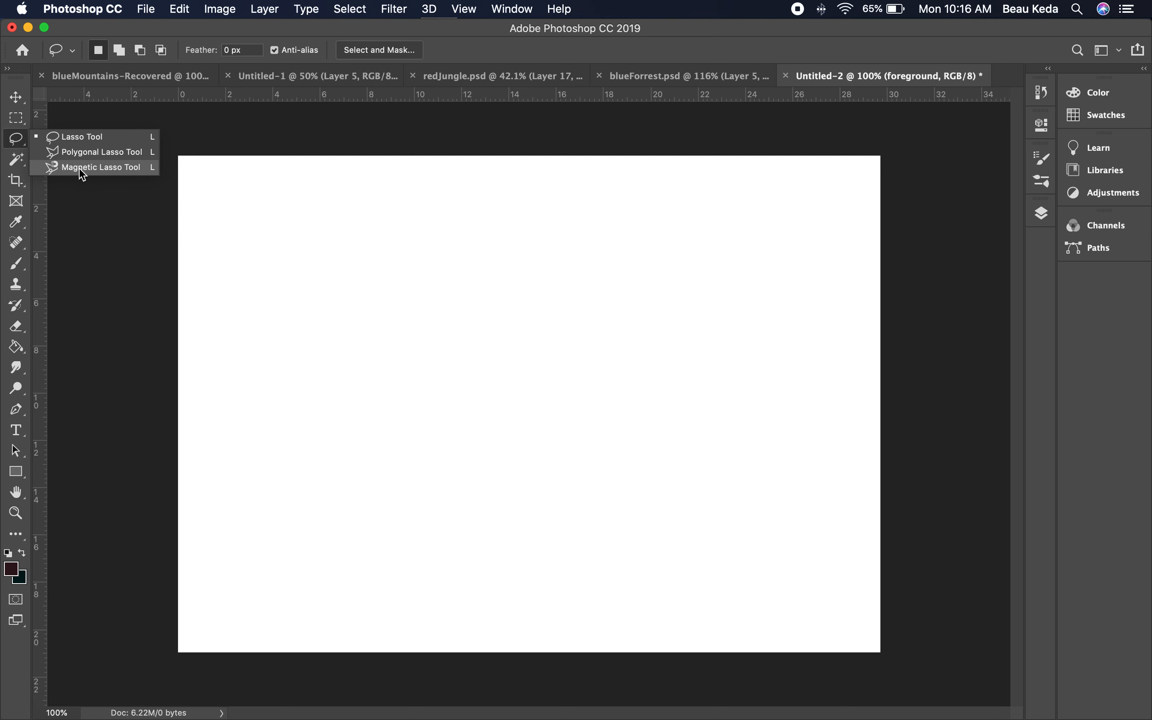
click(74, 138)
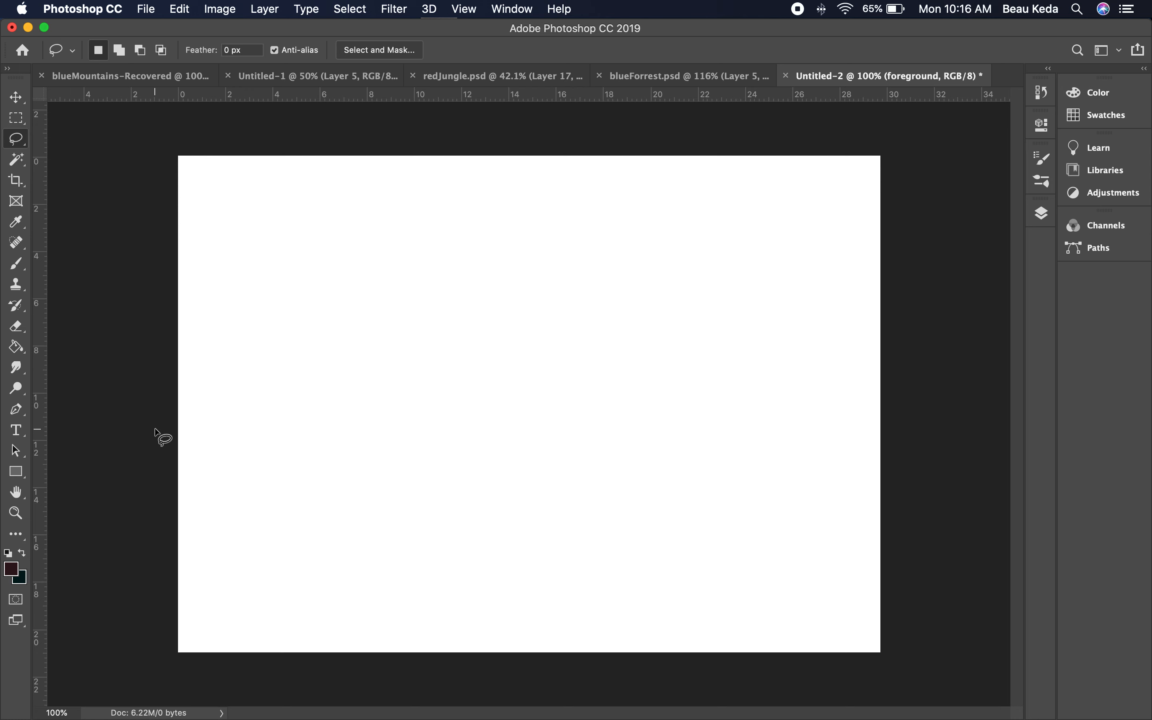
key(super+minus)
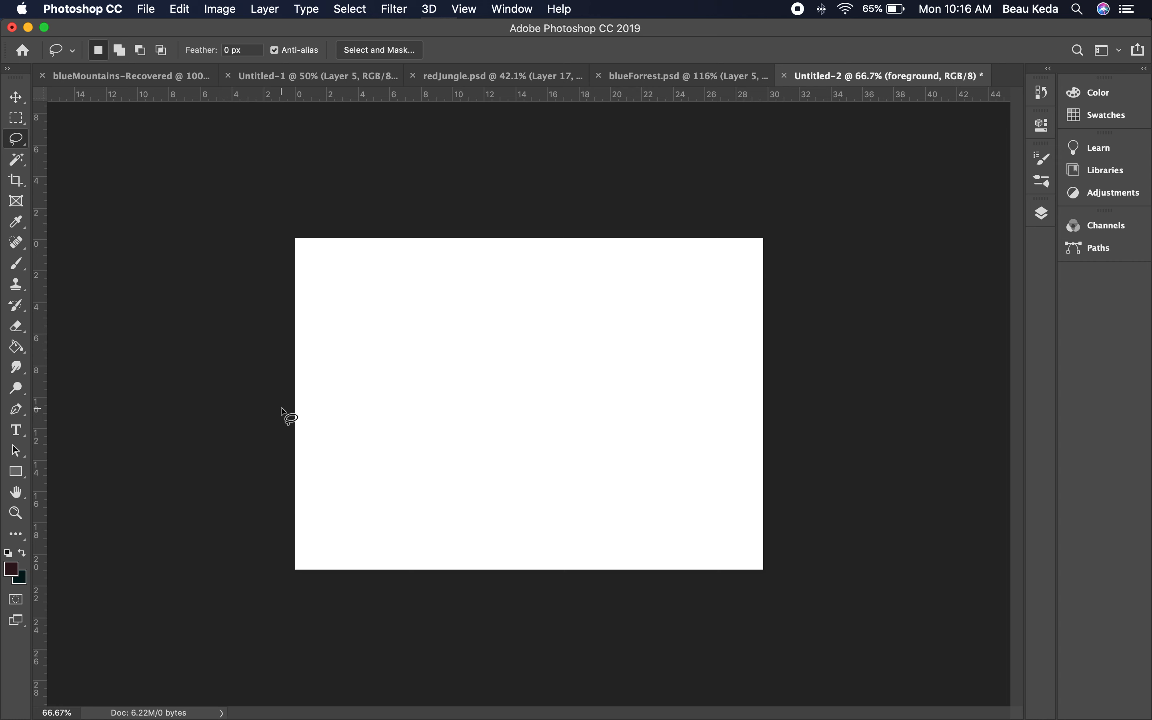
mouse_move(280, 408)
mouse_down()
mouse_move(332, 426)
mouse_move(367, 500)
mouse_move(416, 519)
mouse_move(438, 502)
mouse_move(461, 515)
mouse_move(530, 495)
mouse_move(598, 517)
mouse_move(697, 481)
mouse_move(735, 437)
mouse_up()
mouse_move(766, 383)
mouse_down()
mouse_move(797, 378)
mouse_move(791, 601)
mouse_move(340, 643)
mouse_move(254, 645)
mouse_move(241, 550)
mouse_move(274, 413)
mouse_up()
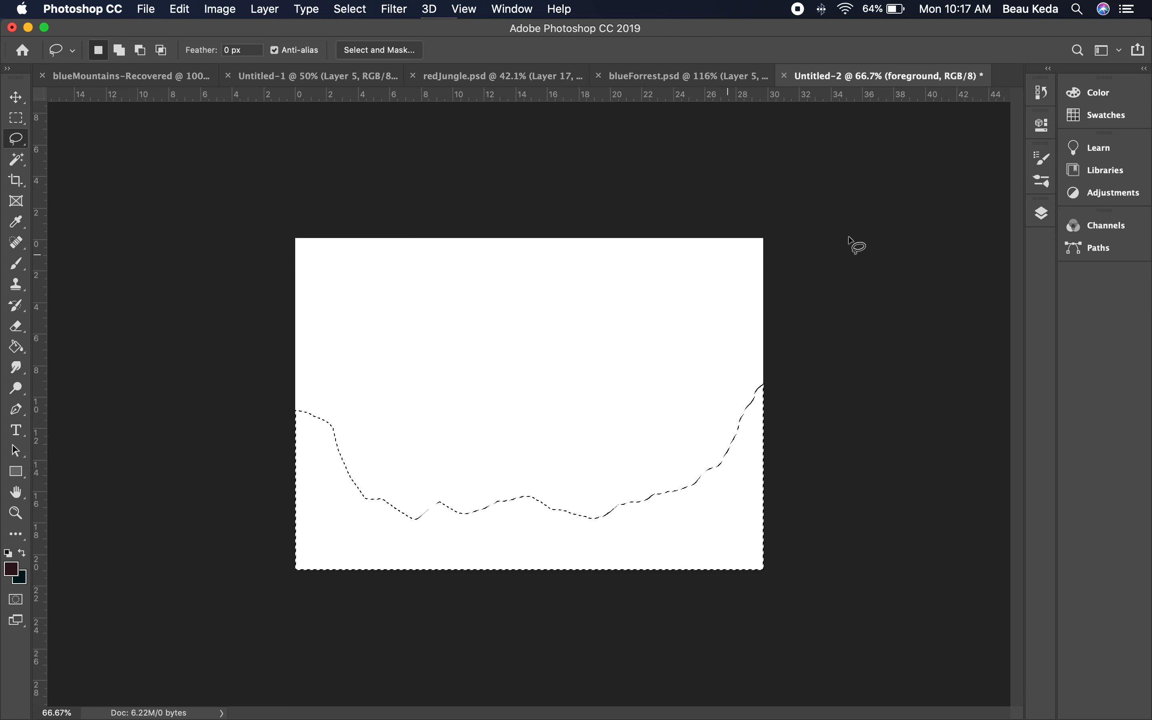
Fill the valley selection on the foreground layer with the dark maroon 2f161c using the Paint Bucket, and deselect it
click(1040, 212)
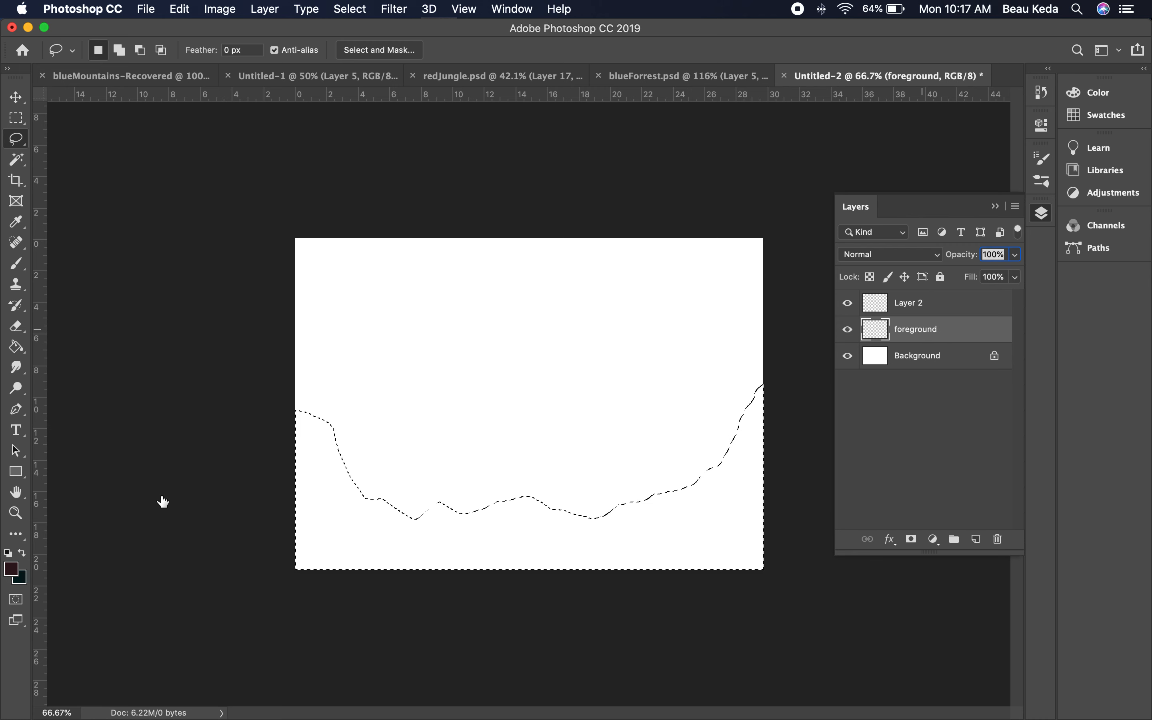
click(11, 570)
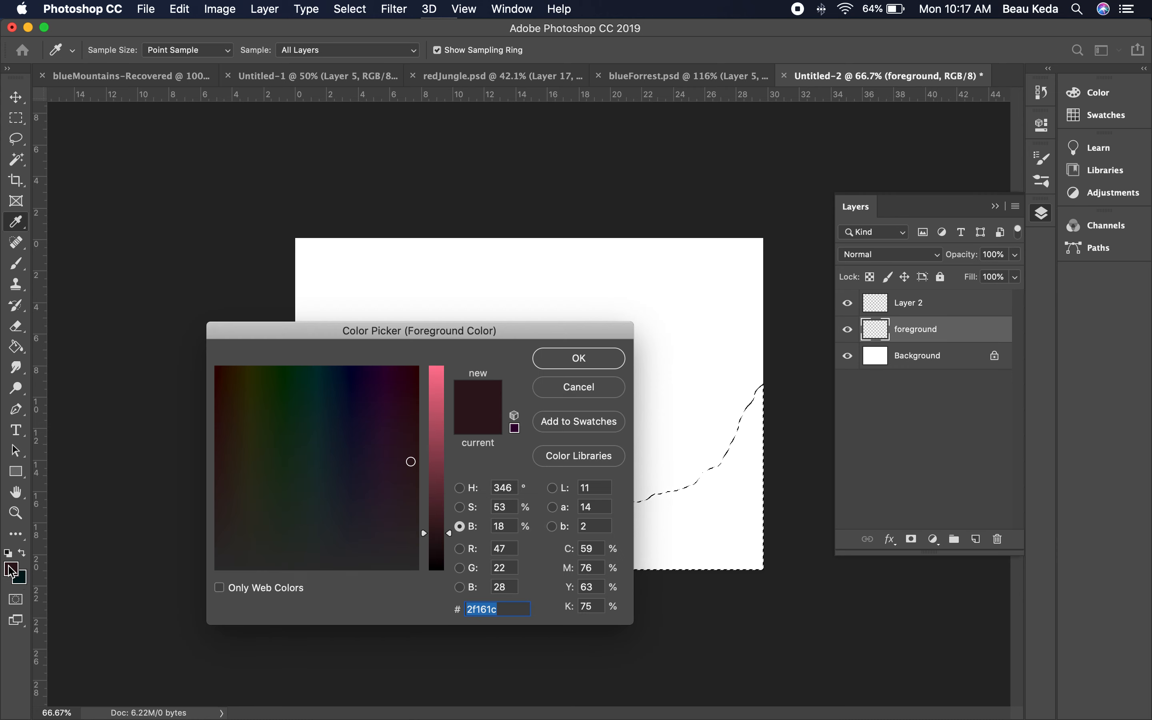
click(575, 364)
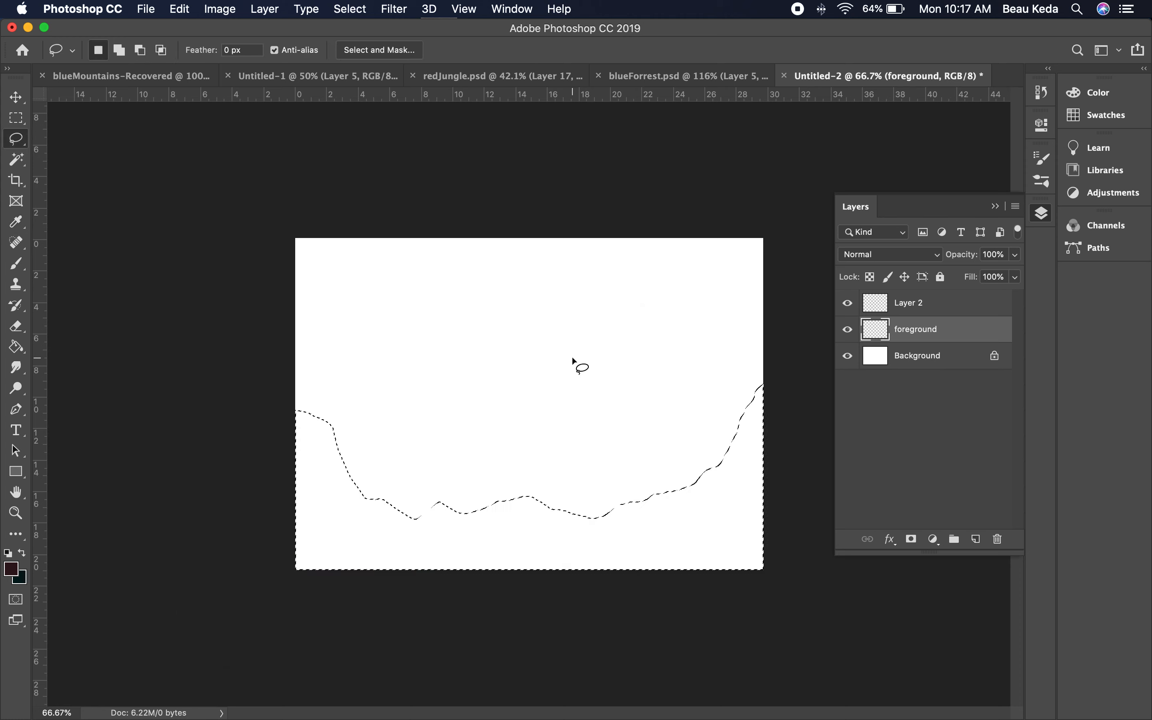
click(15, 350)
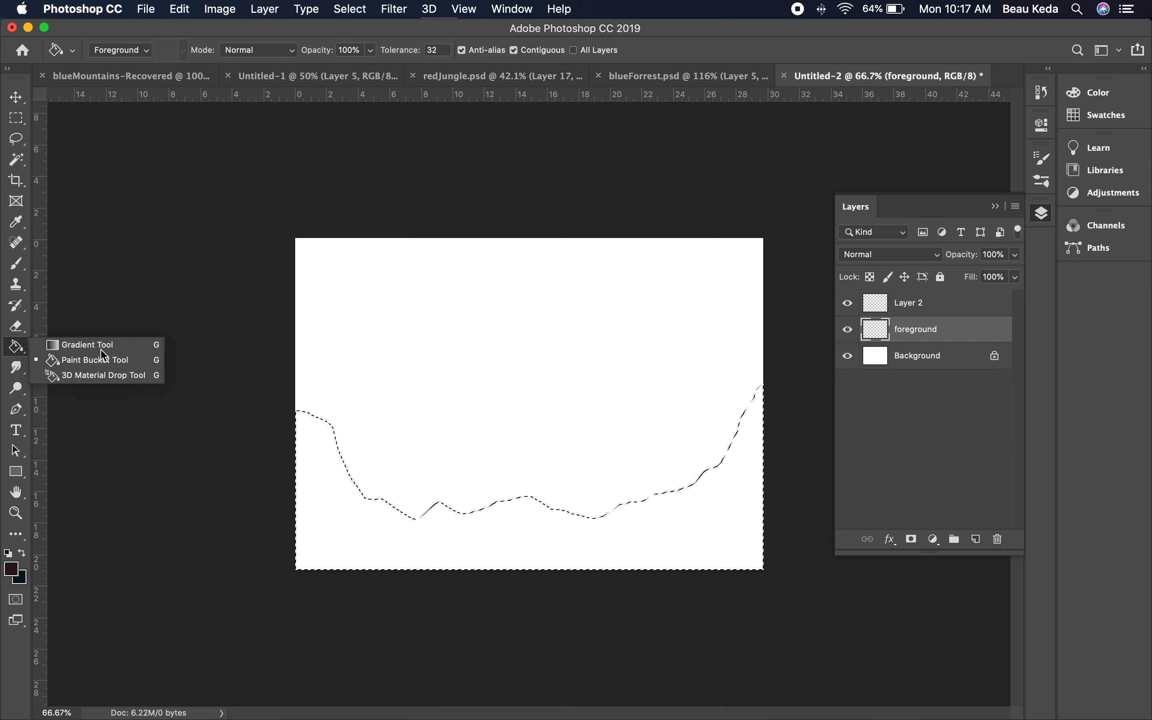
click(103, 361)
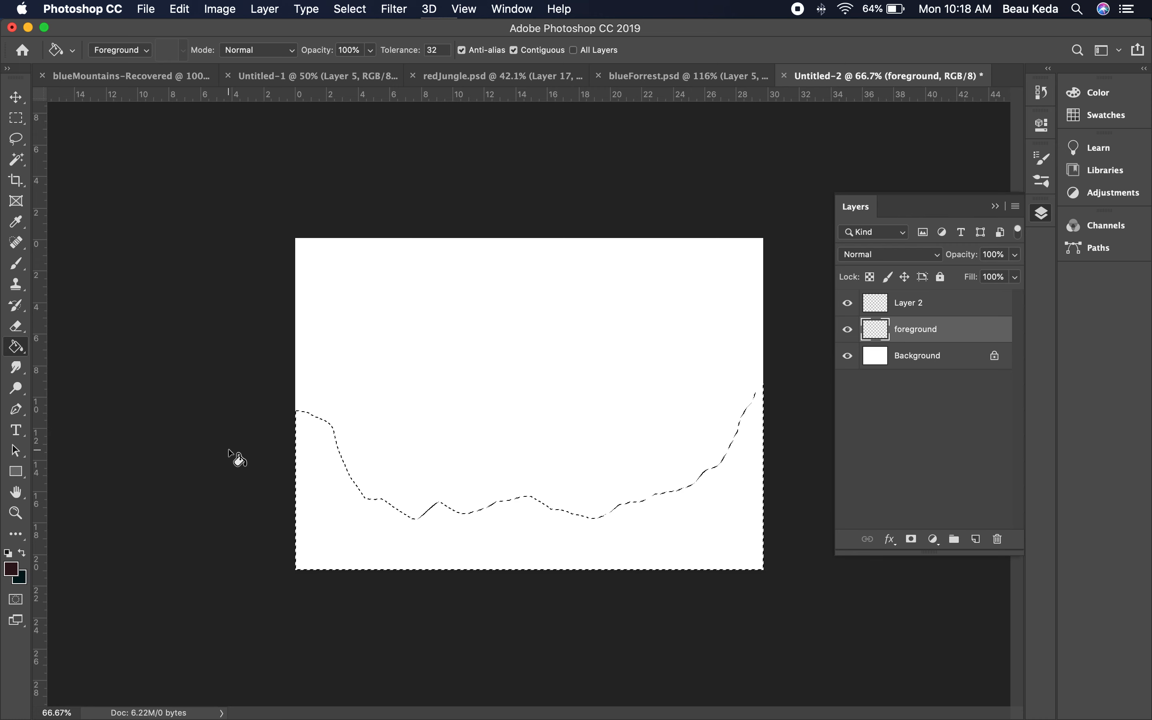
click(322, 475)
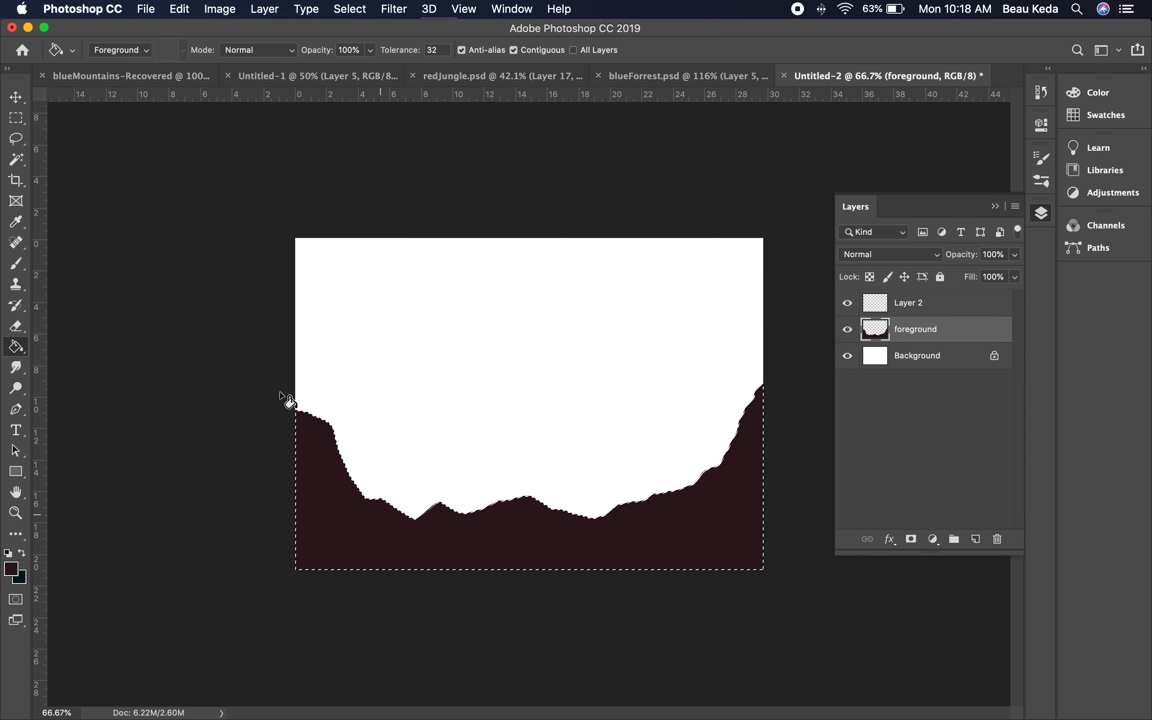
click(218, 9)
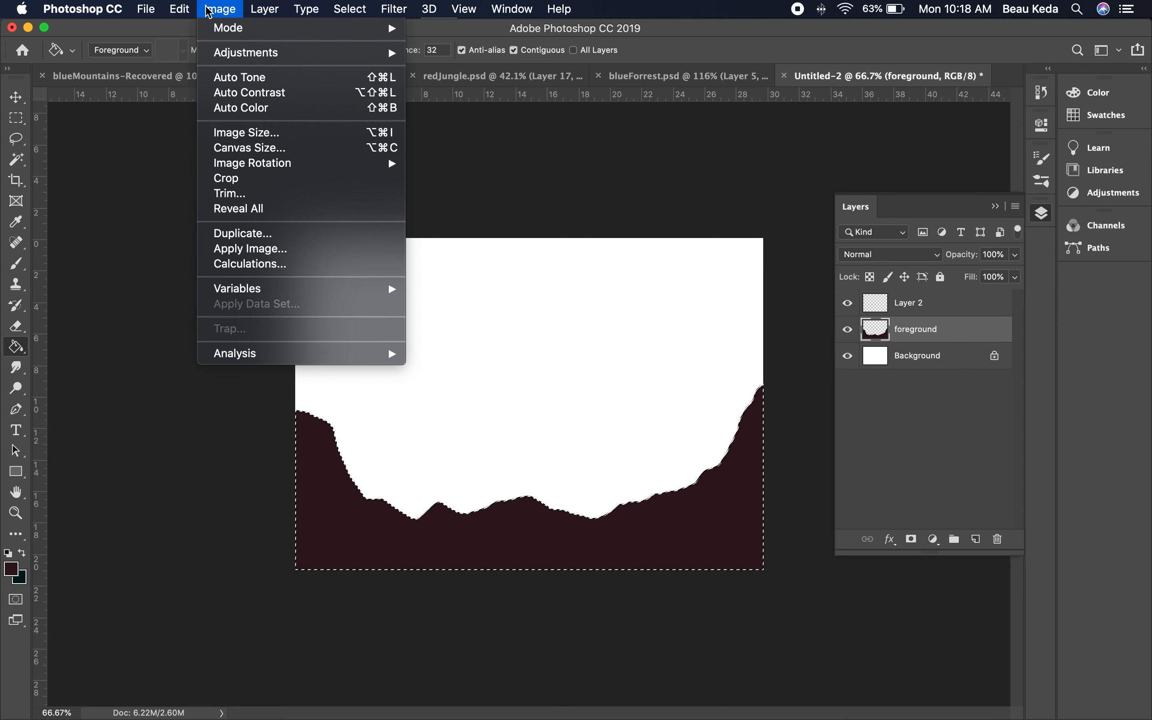
mouse_move(181, 12)
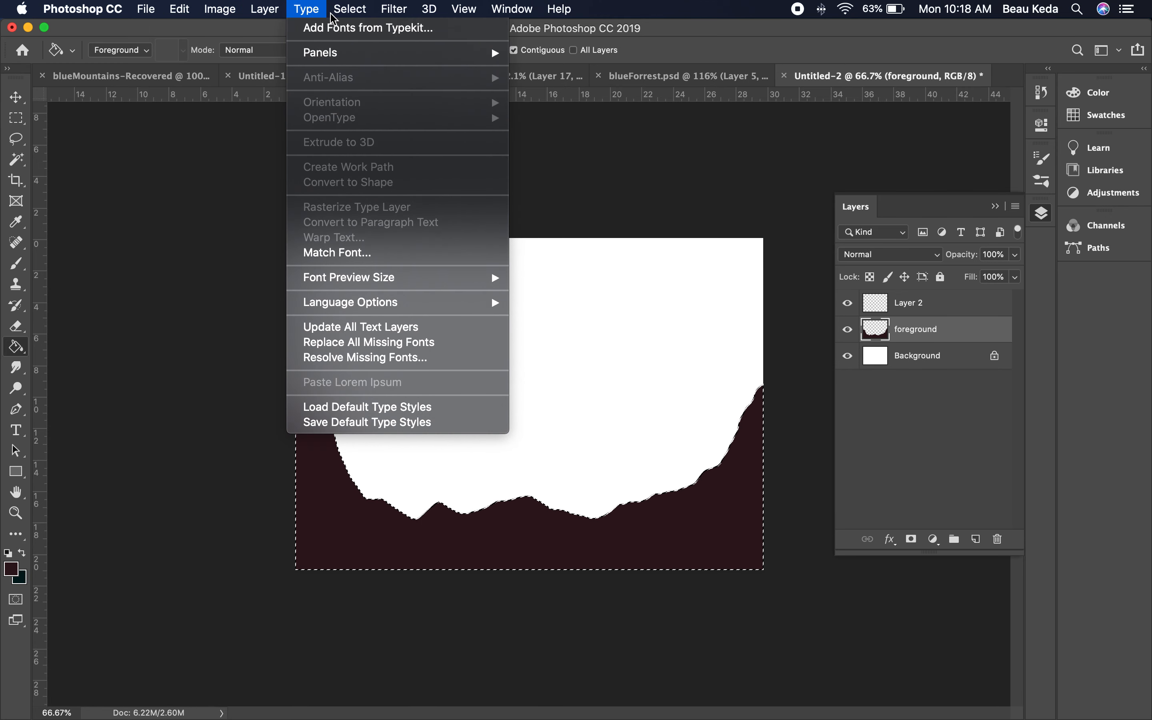
mouse_move(356, 14)
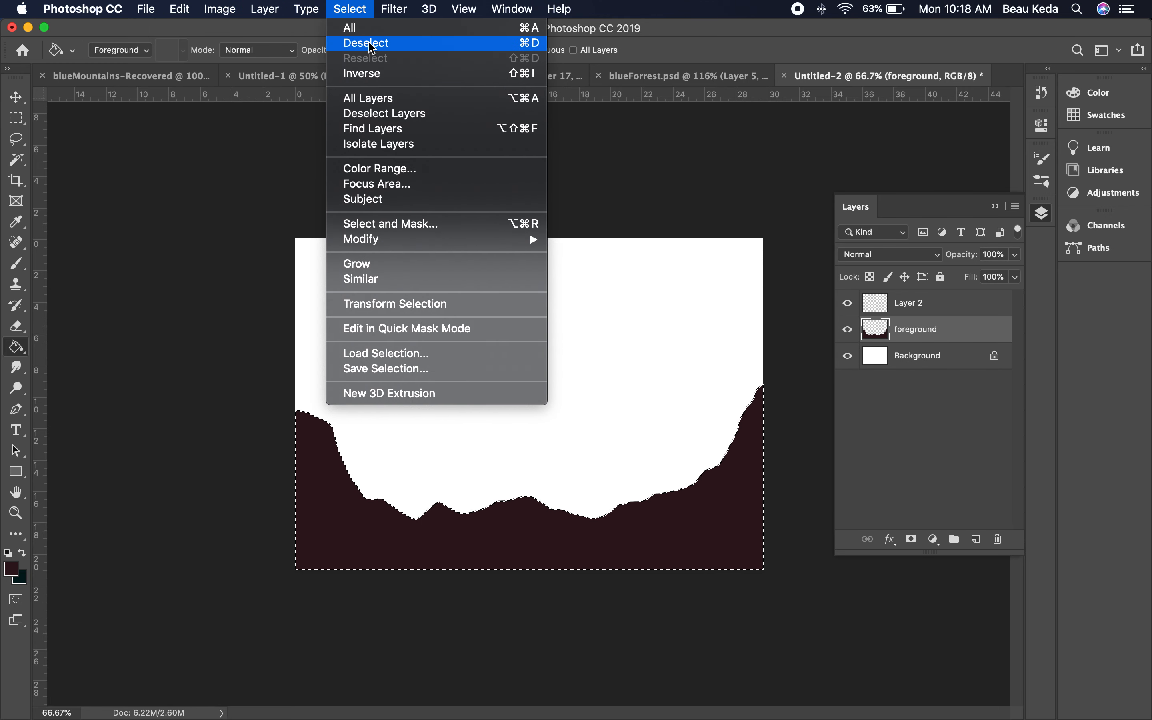
click(528, 51)
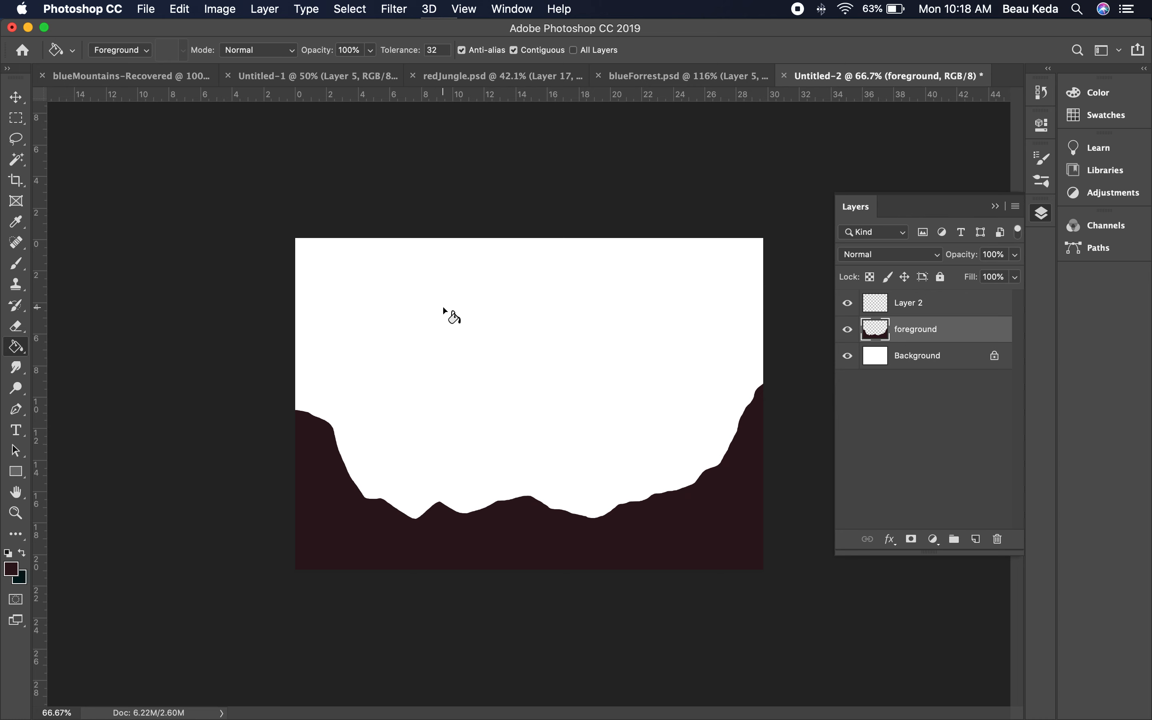
Rename the empty Layer 2 as "middle 1" and move it beneath the foreground layer
key(l)
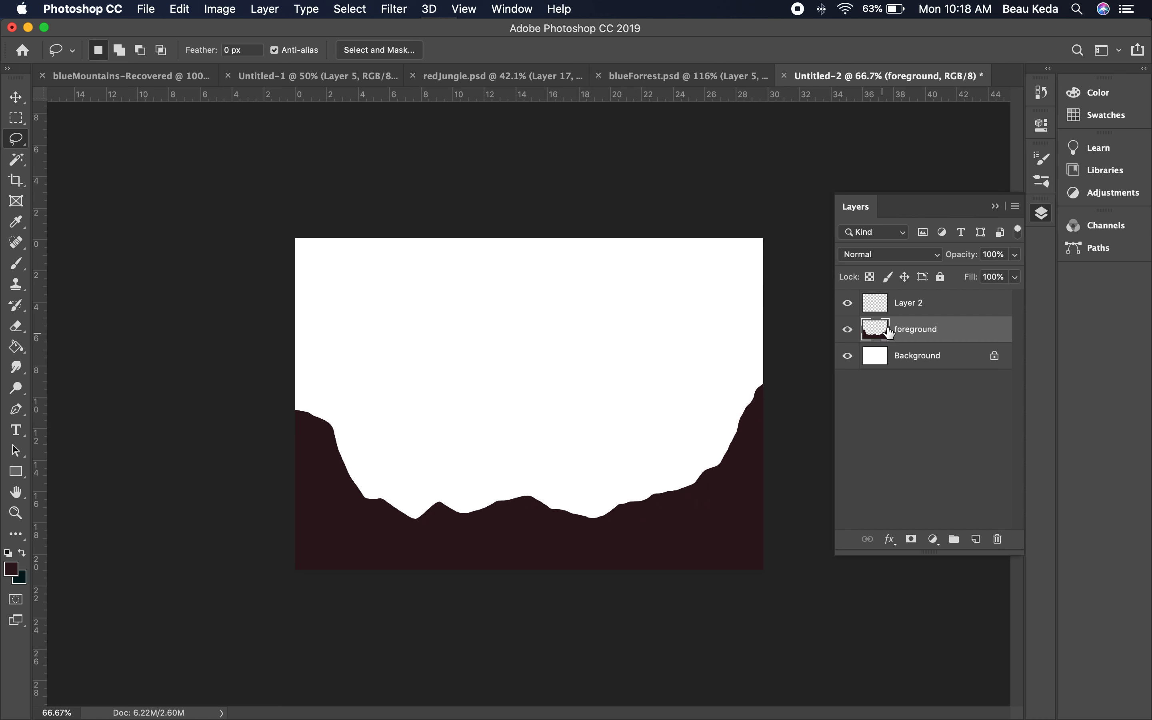
double_click(919, 303)
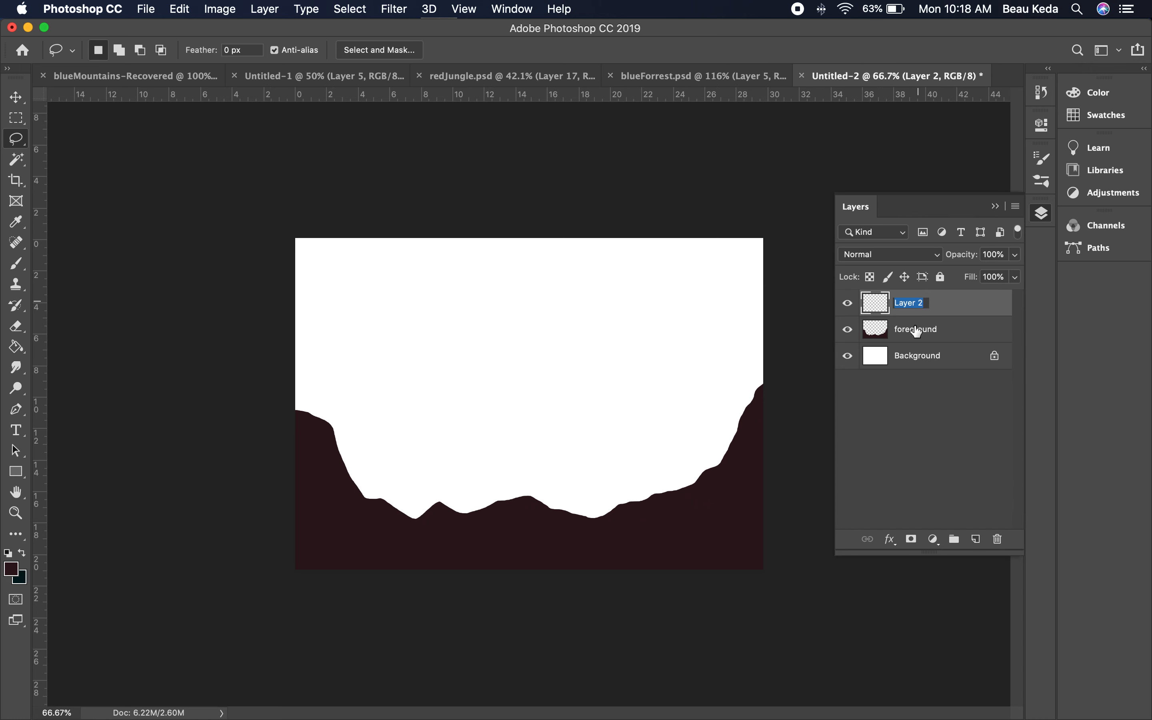
text(middle 1)
key(Return)
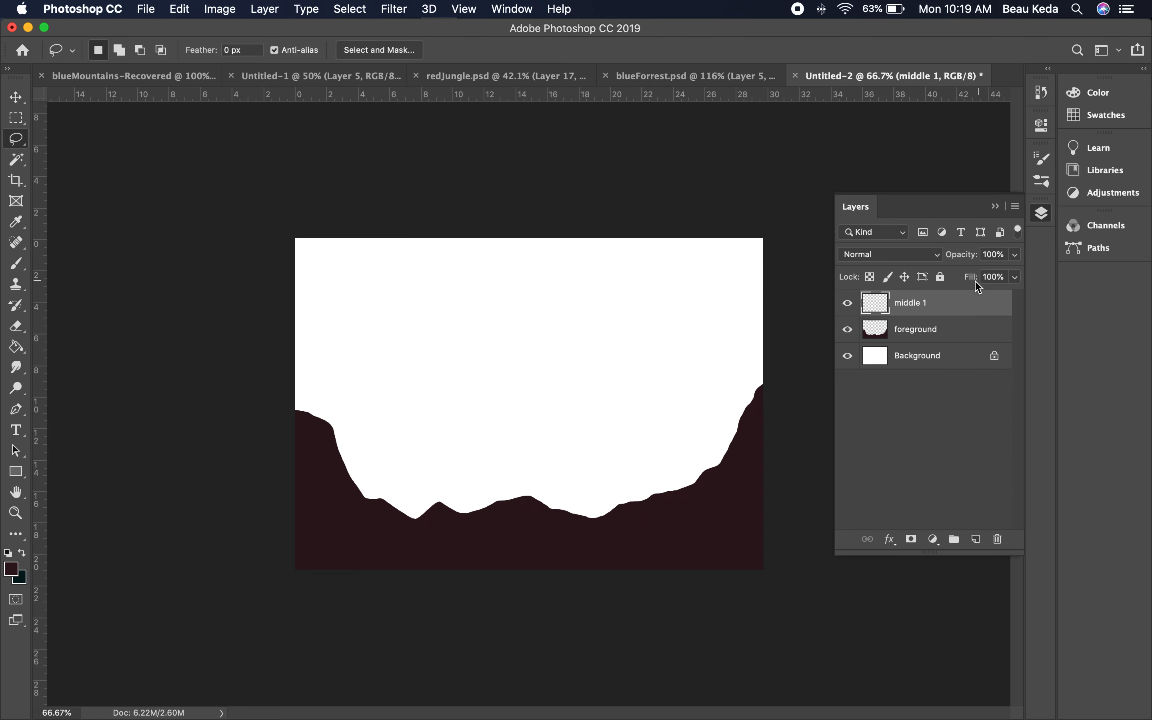
drag(954, 300, 957, 337)
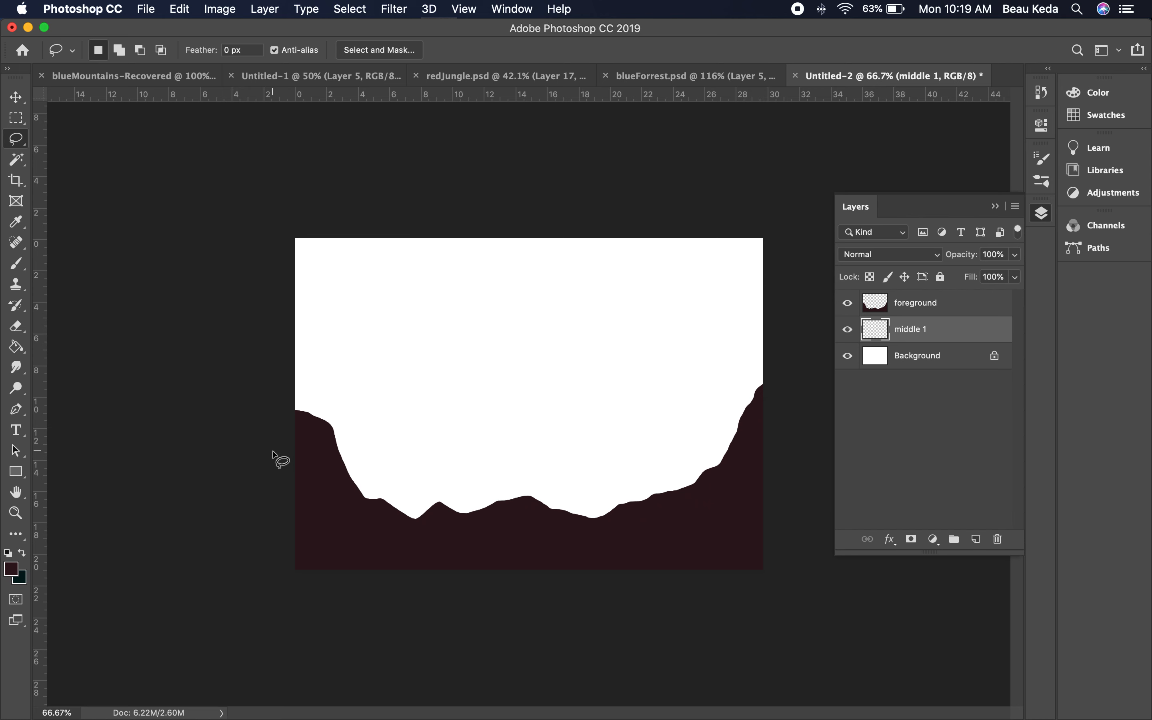
Lasso an uneven hill outline slightly above the valley floor, enclosing the area down to the lower canvas edge, and set the foreground colour to 582934
mouse_move(275, 478)
mouse_down()
mouse_move(362, 446)
mouse_move(385, 461)
mouse_move(424, 454)
mouse_move(487, 494)
mouse_move(522, 469)
mouse_move(564, 464)
mouse_move(637, 488)
mouse_move(722, 449)
mouse_move(789, 463)
mouse_move(771, 592)
mouse_move(269, 627)
mouse_move(274, 472)
mouse_up()
click(13, 572)
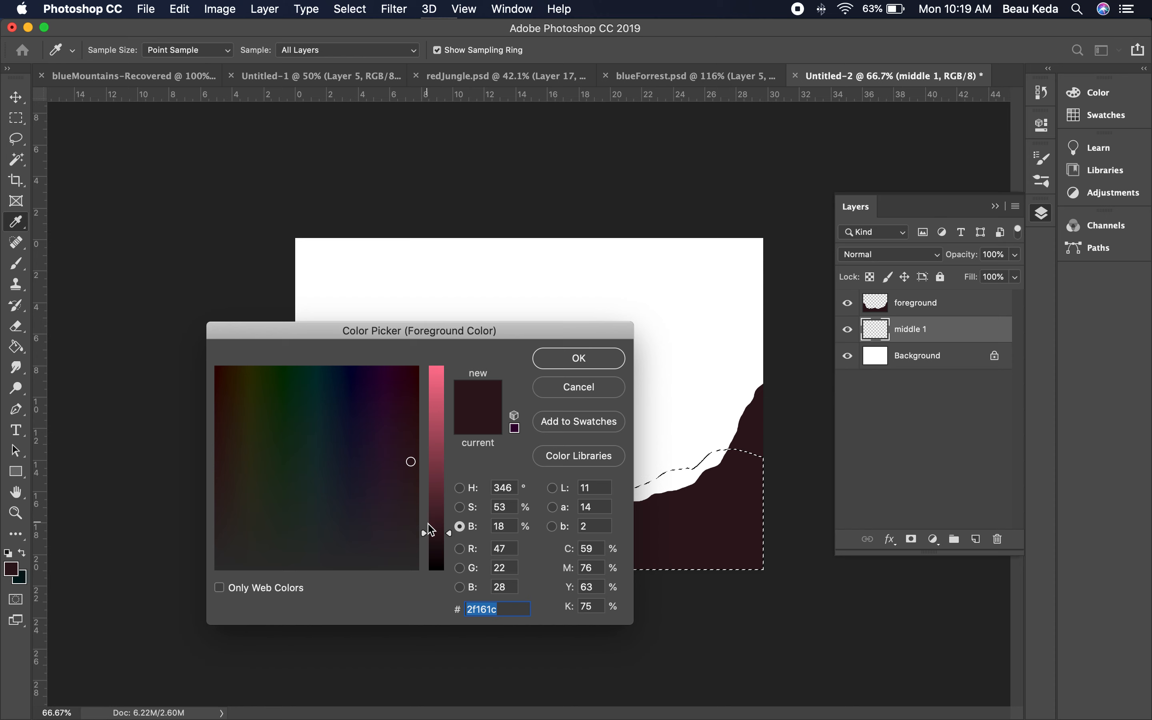
drag(451, 535, 441, 504)
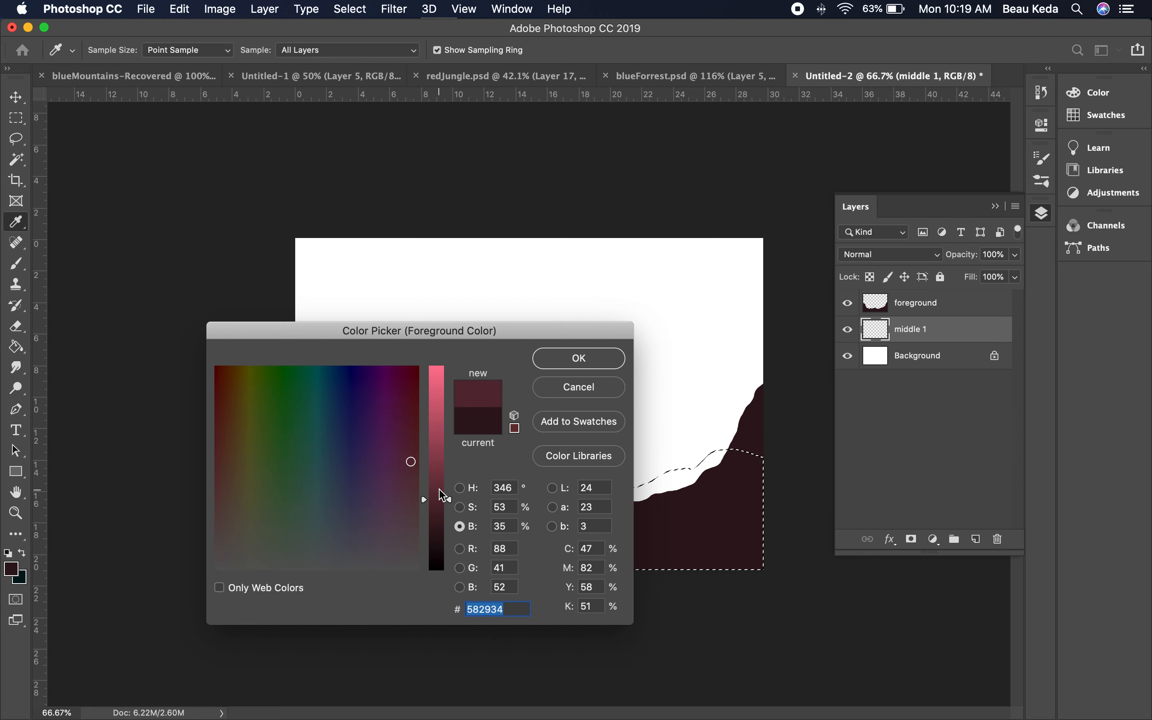
click(595, 360)
Fill the hill selection on the "middle 1" layer with the 582934 maroon using the Paint Bucket, and deselect it
key(l)
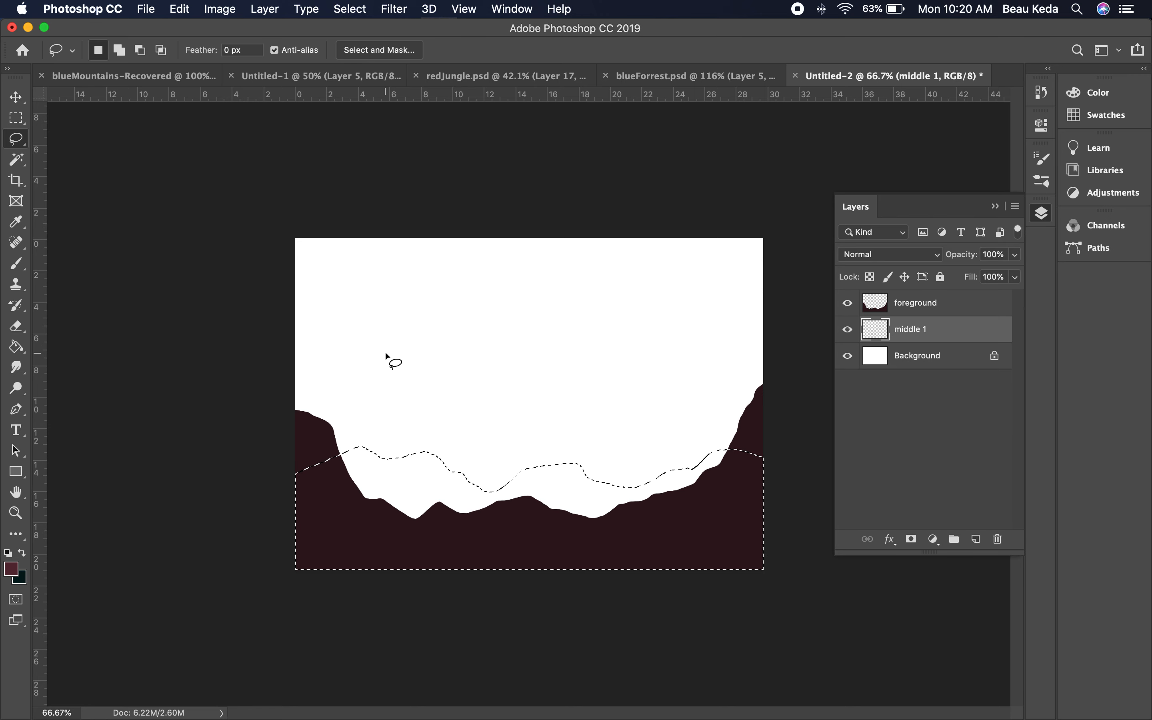
key(g)
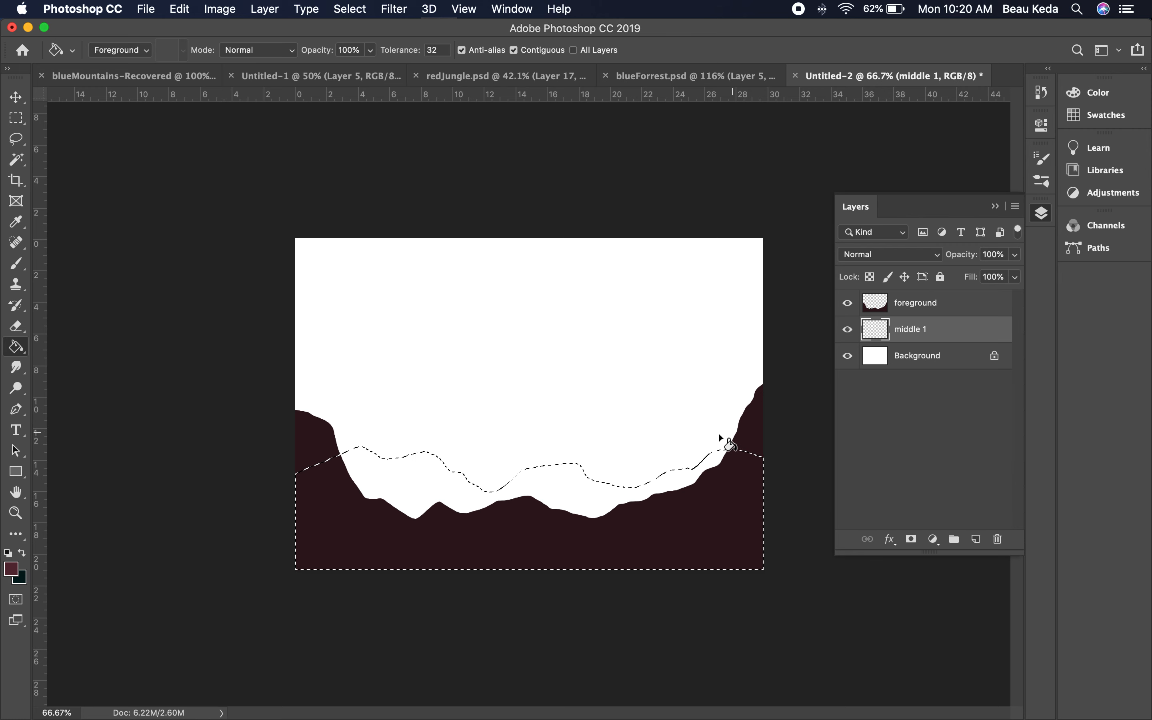
click(570, 492)
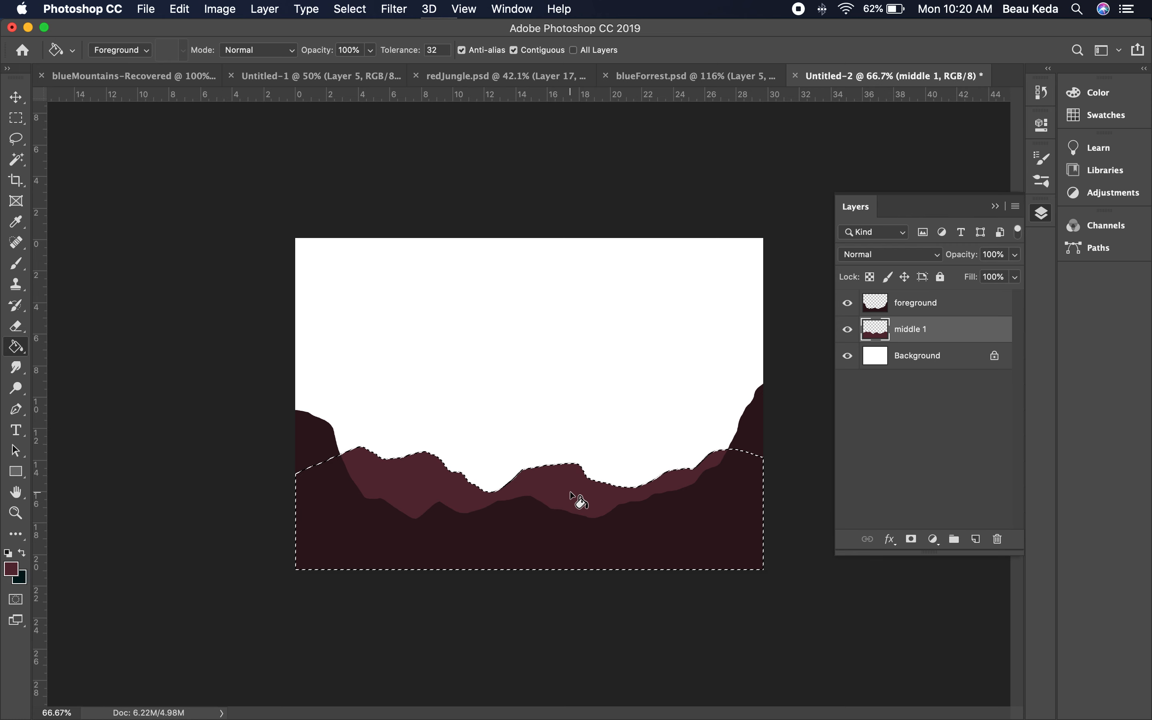
key(super+d)
Add a new layer directly below "middle 1" and rename it "middle 2"
click(978, 547)
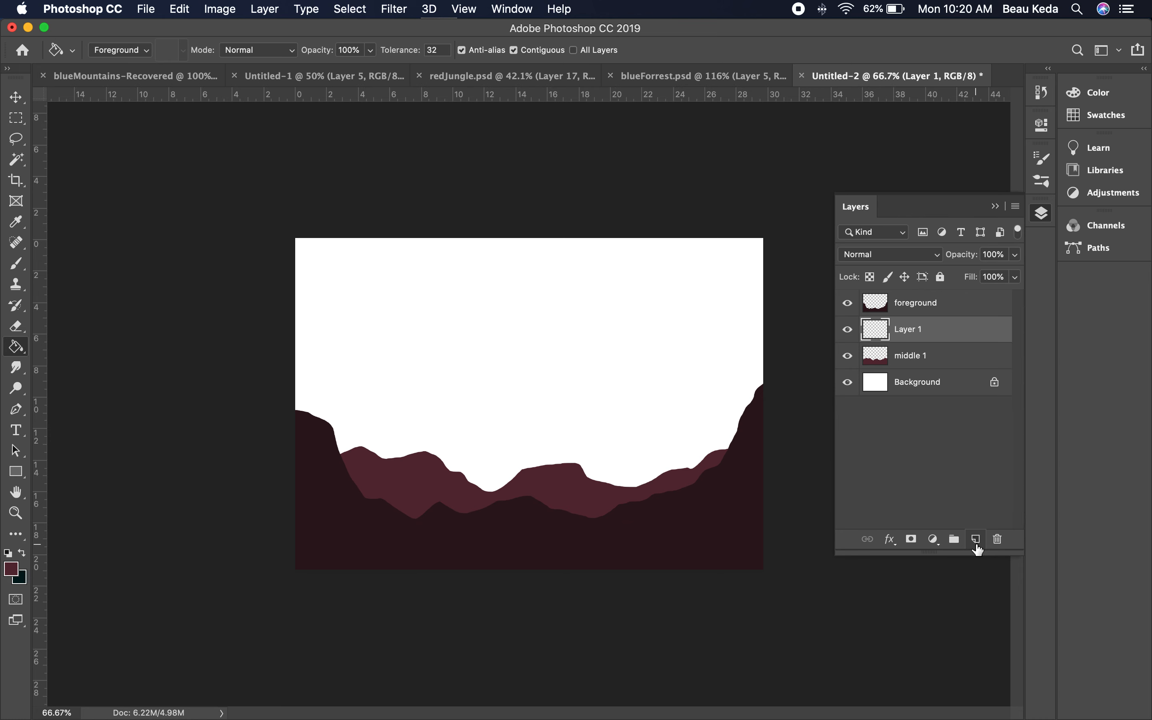
key(super+z)
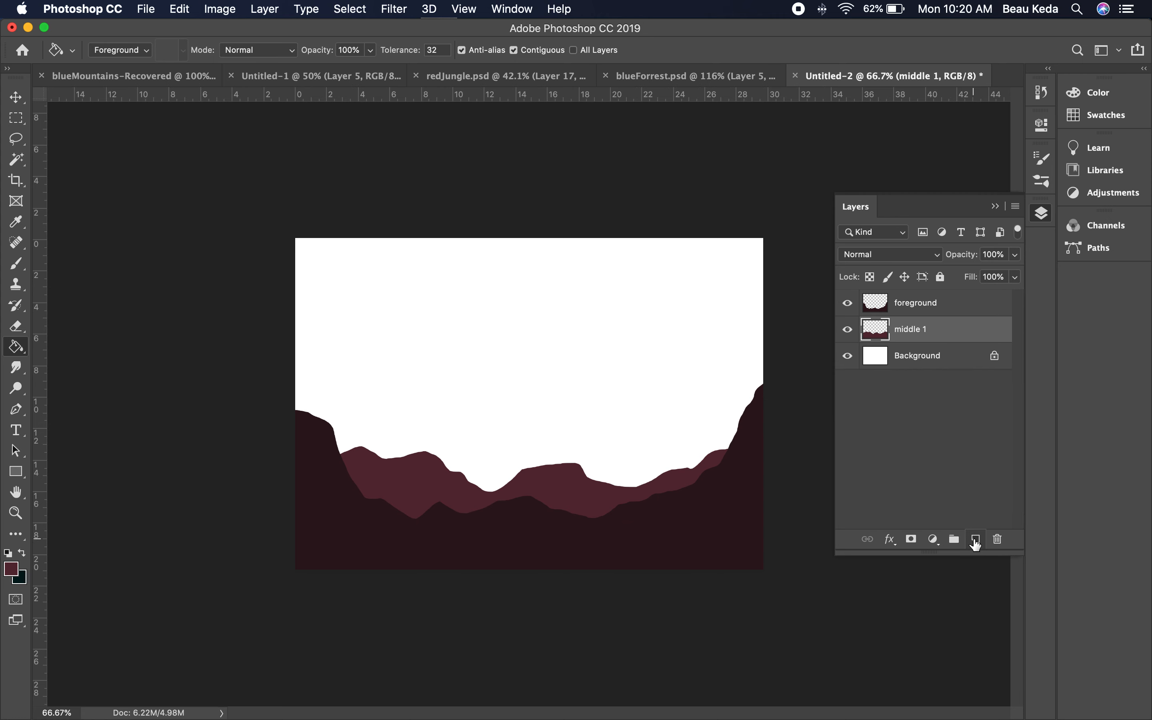
super+click(976, 540)
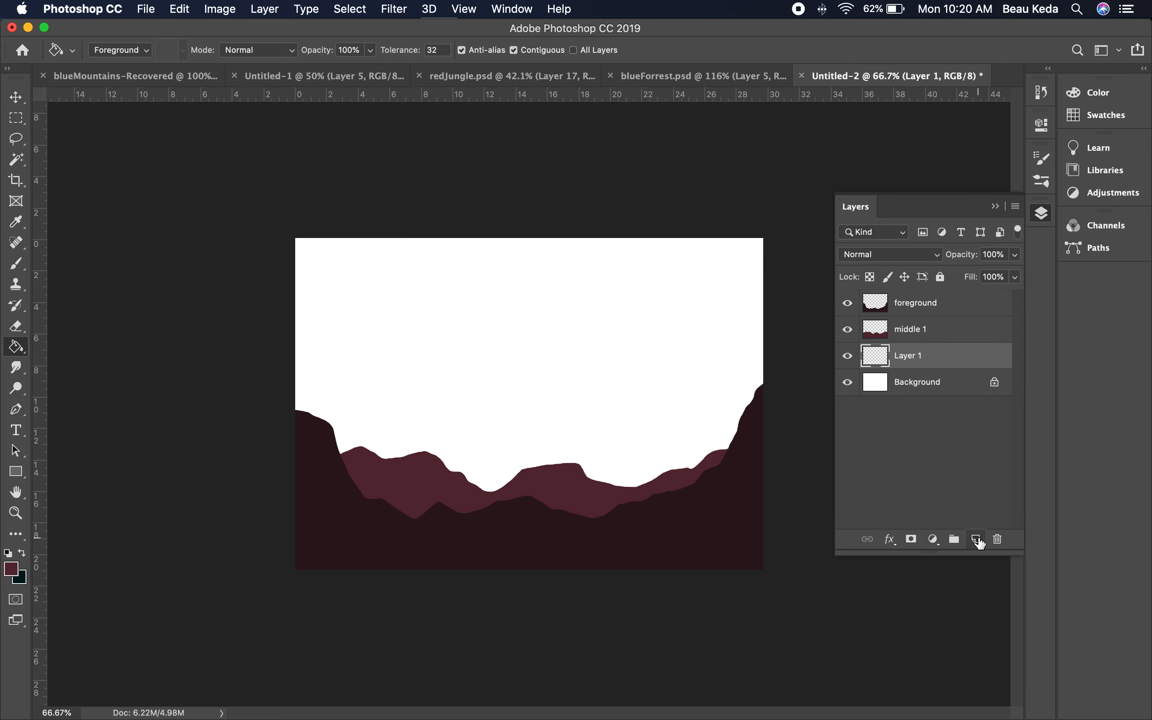
double_click(911, 356)
text(middle 2)
key(Return)
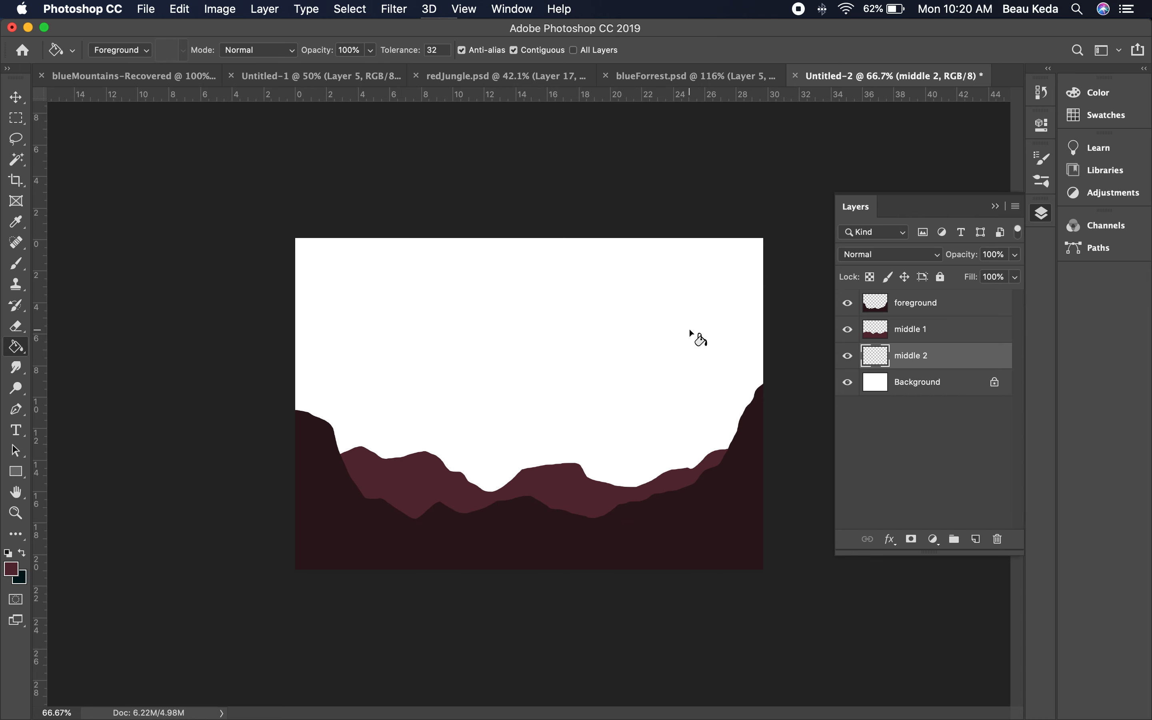
Lasso a smooth three-peaked hill outline above the "middle 1" hills, reaching down to the lower canvas edge, and set the foreground colour to 813c4d
key(l)
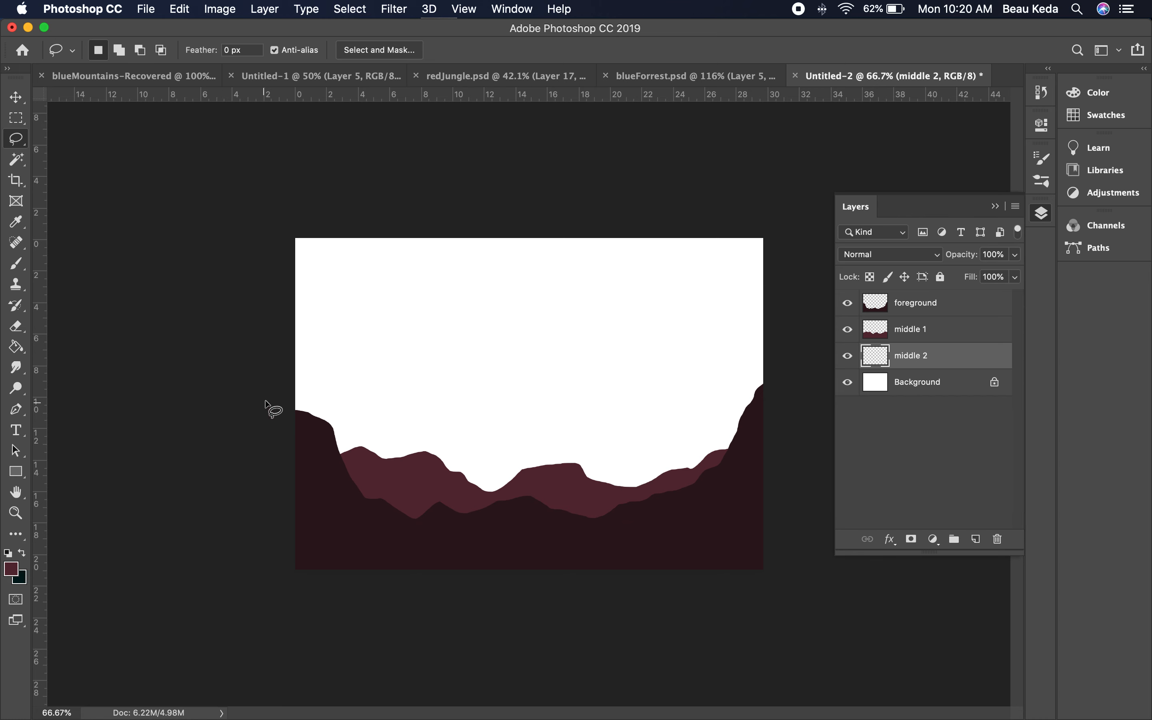
mouse_move(267, 412)
mouse_down()
mouse_move(352, 385)
mouse_move(417, 425)
mouse_move(504, 399)
mouse_move(576, 423)
mouse_move(636, 390)
mouse_move(691, 422)
mouse_move(775, 442)
mouse_move(741, 579)
mouse_move(522, 592)
mouse_move(321, 586)
mouse_move(283, 560)
mouse_move(266, 425)
mouse_move(274, 382)
mouse_up()
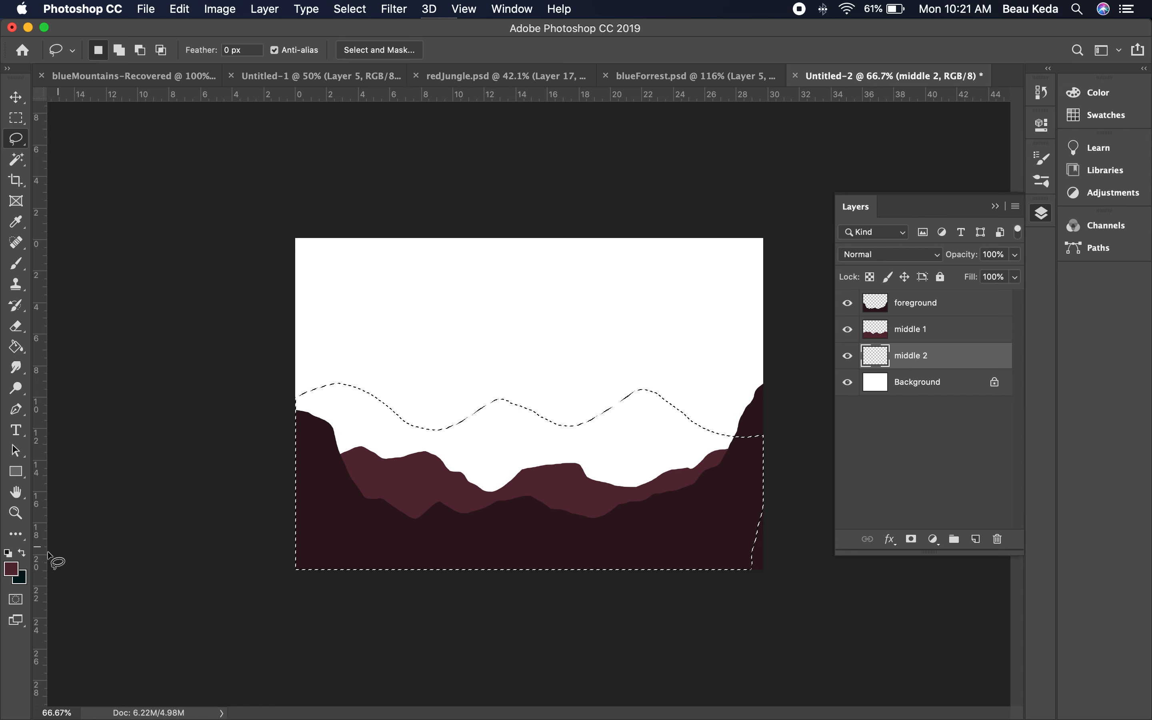
click(12, 568)
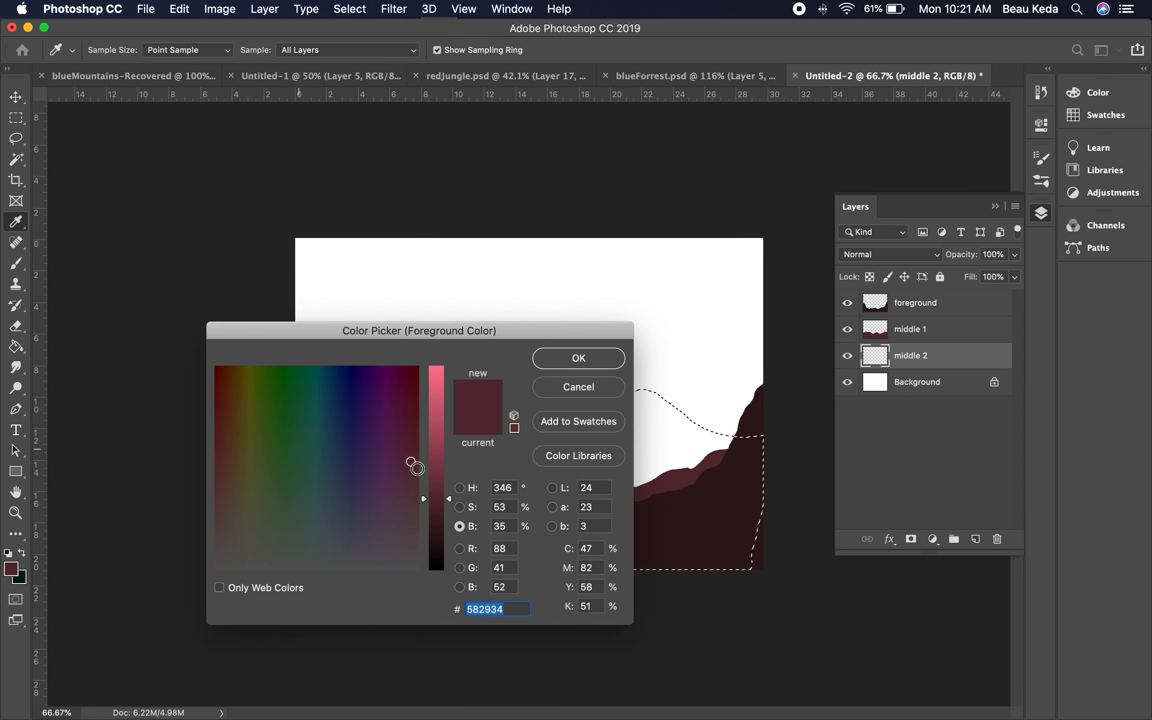
drag(441, 476, 441, 472)
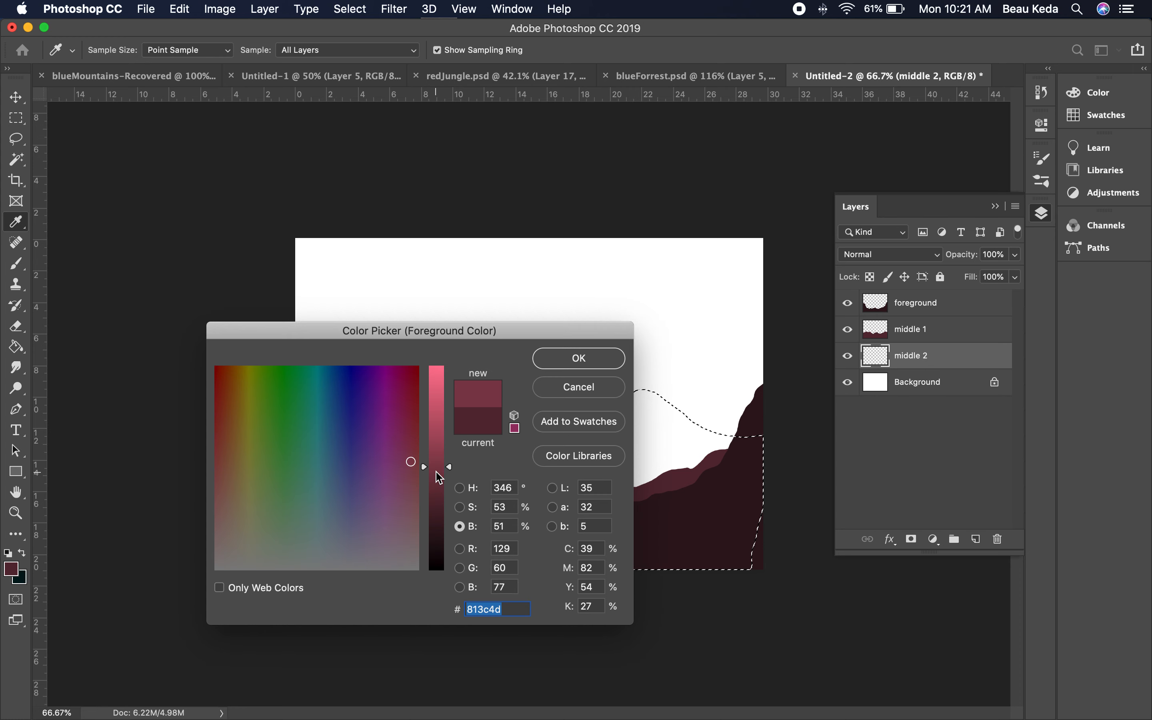
key(Return)
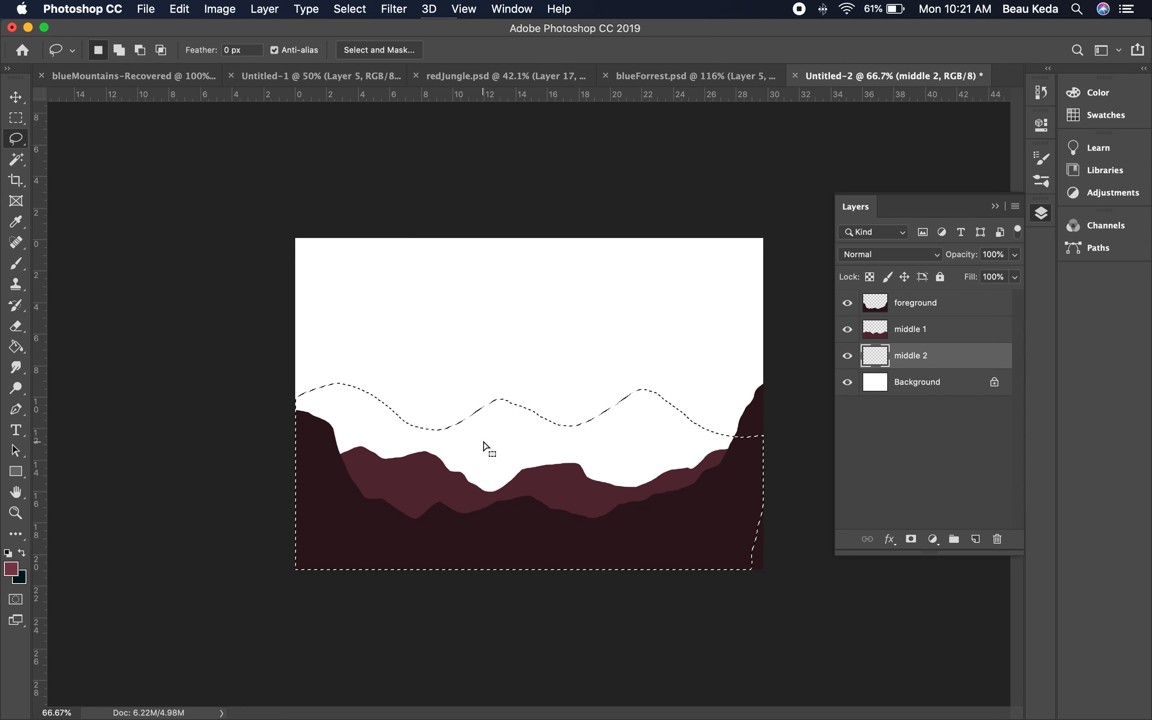
Fill the three-peaked selection on the "middle 2" layer with the 813c4d red using the Paint Bucket, and deselect it
key(g)
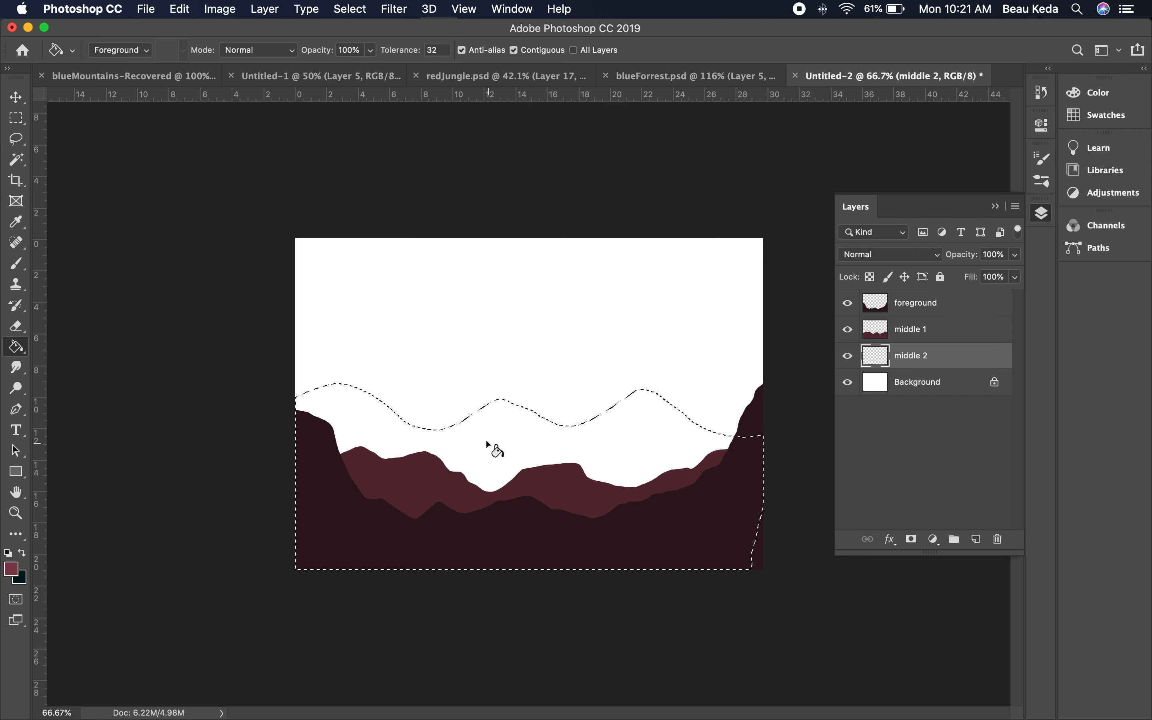
click(492, 444)
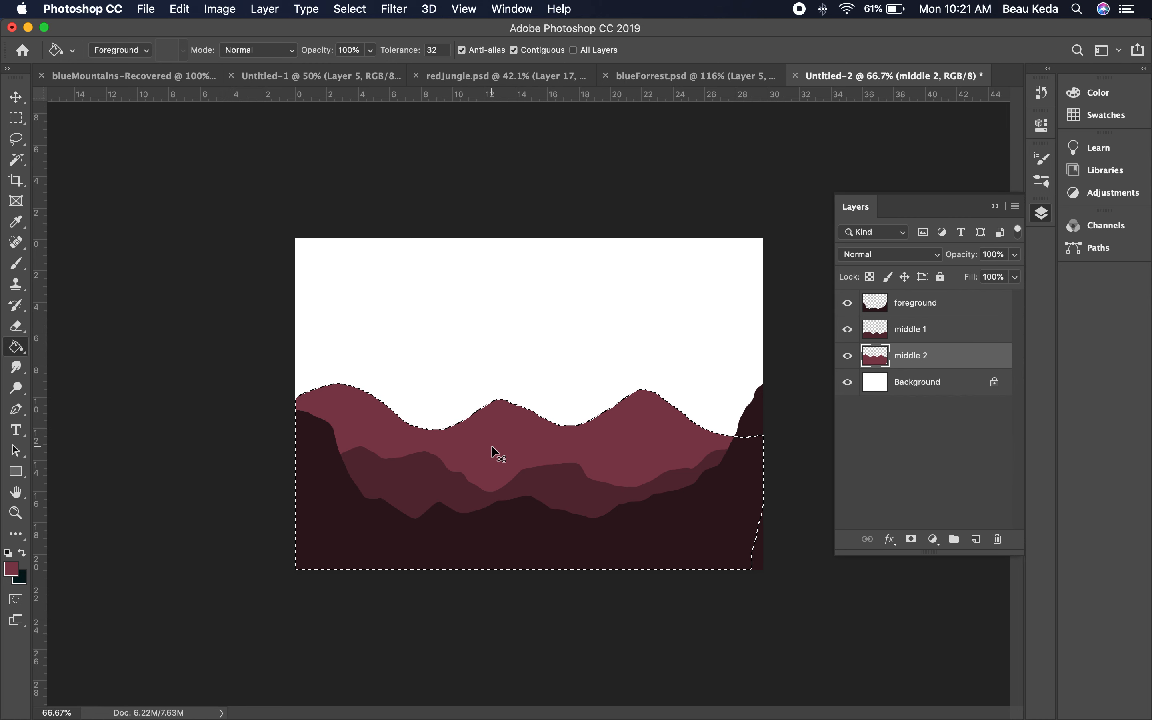
key(super+d)
Add a new layer directly below "middle 2" and rename it "mountain"
click(976, 539)
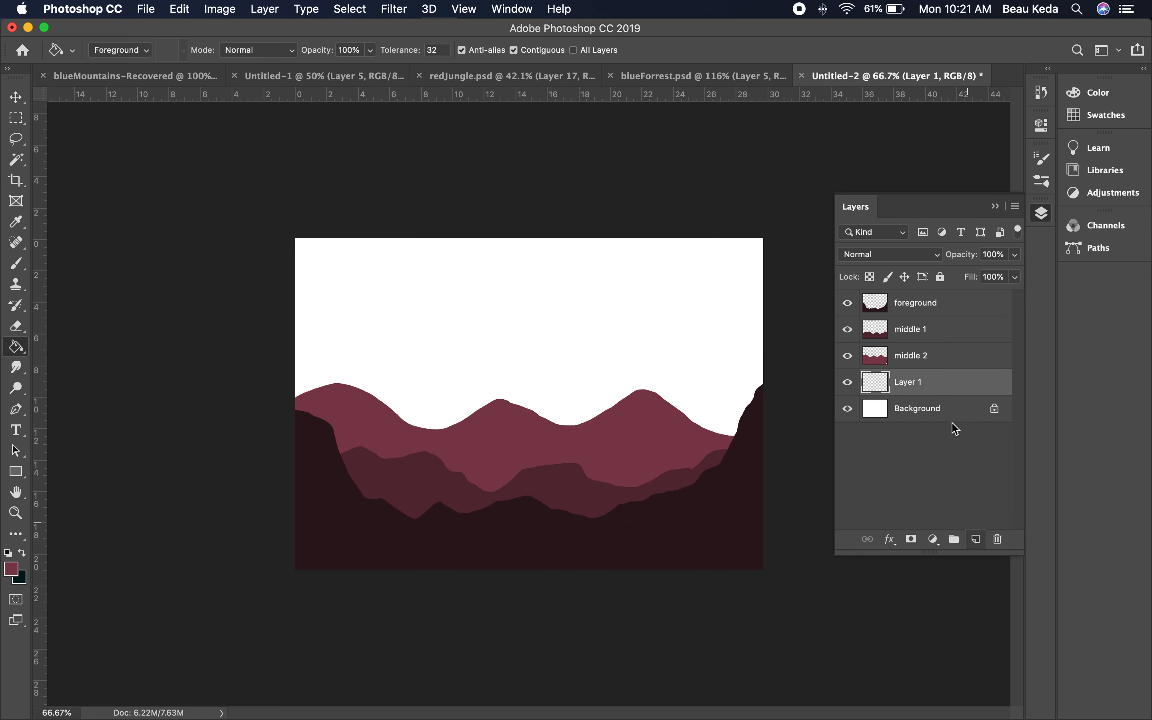
double_click(918, 382)
text(mountain)
key(Return)
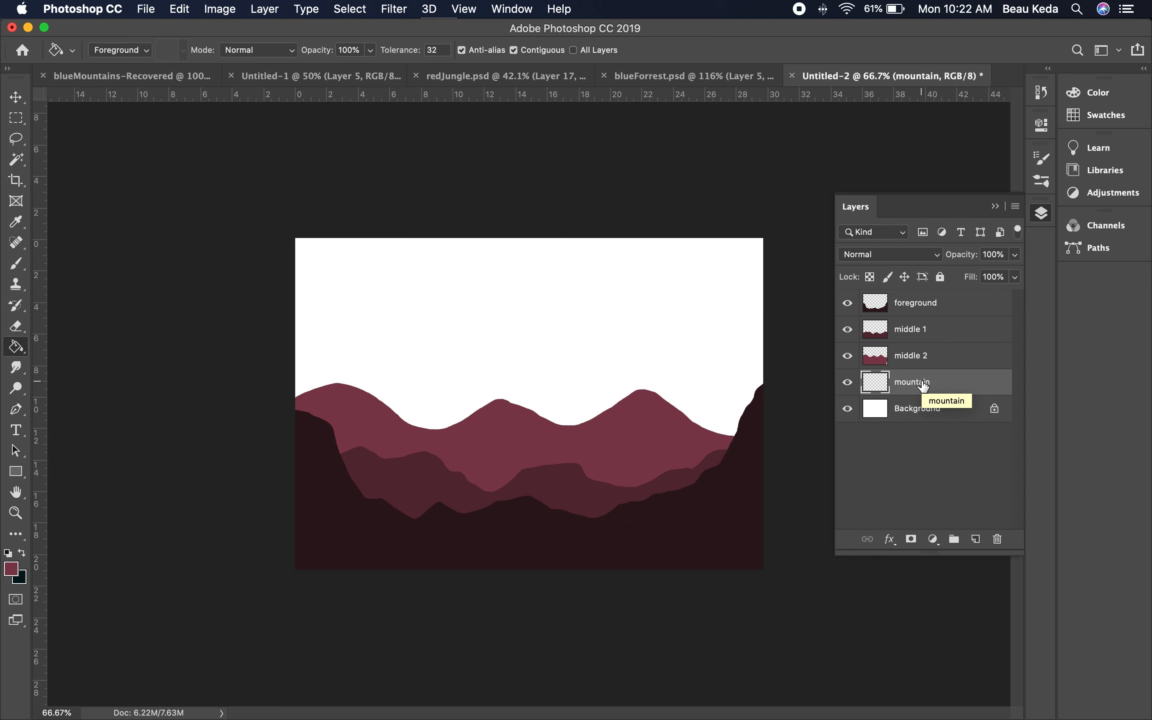
Lasso a tall mountain outline with two main peaks and a small one between them, rising above "middle 2" and reaching the lower canvas edge
key(l)
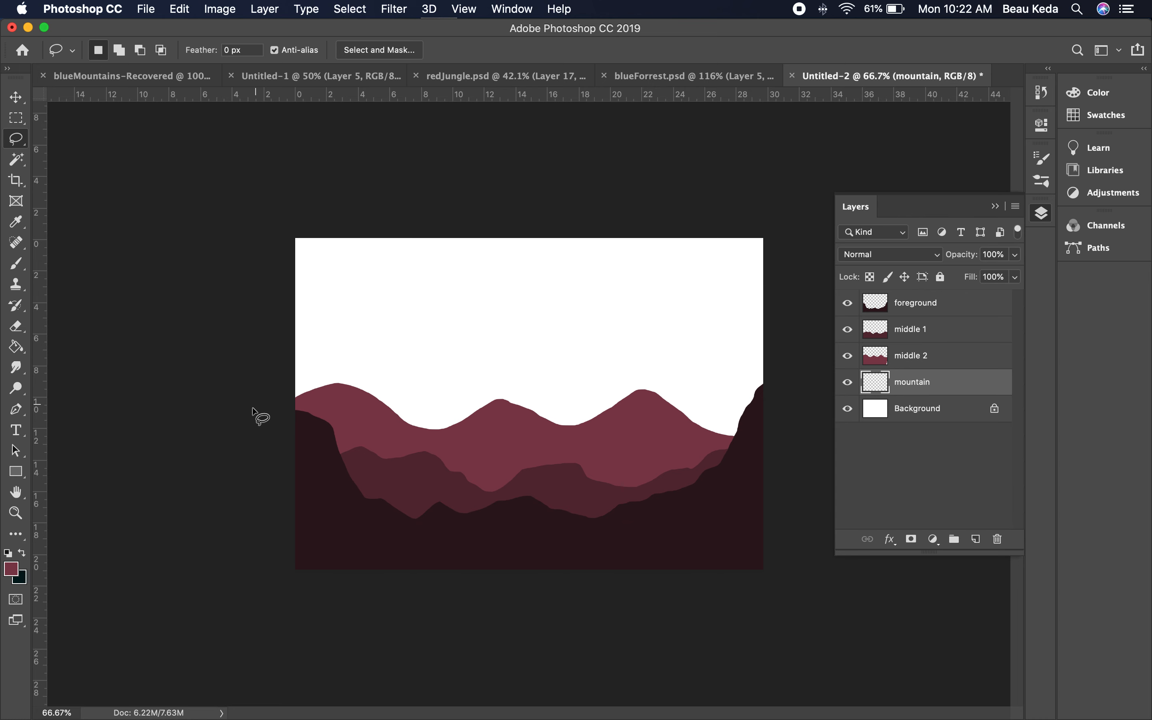
drag(264, 417, 268, 413)
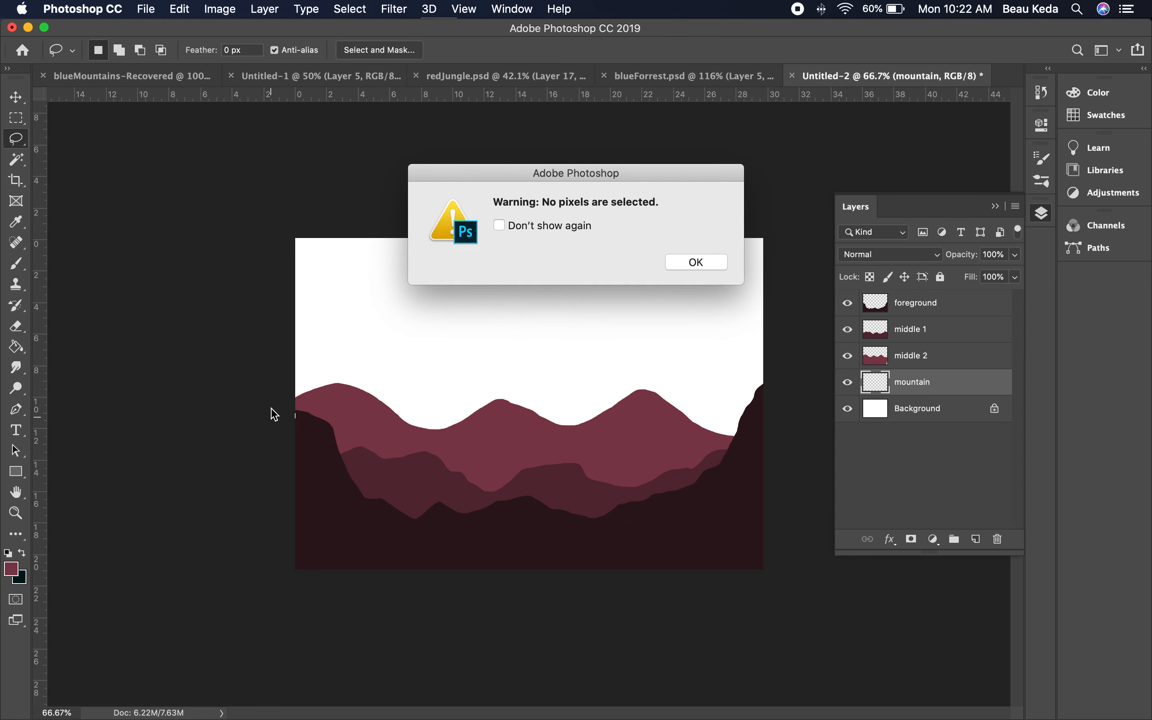
key(Return)
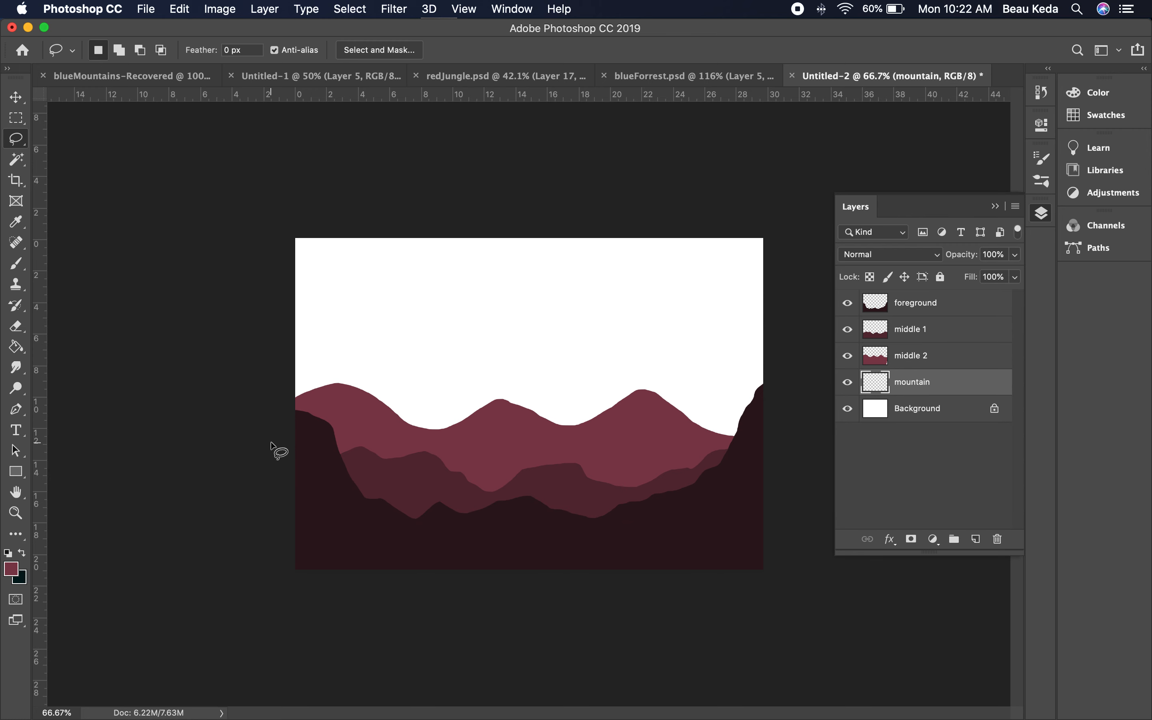
mouse_move(271, 436)
mouse_down()
mouse_move(270, 404)
mouse_move(293, 389)
mouse_up()
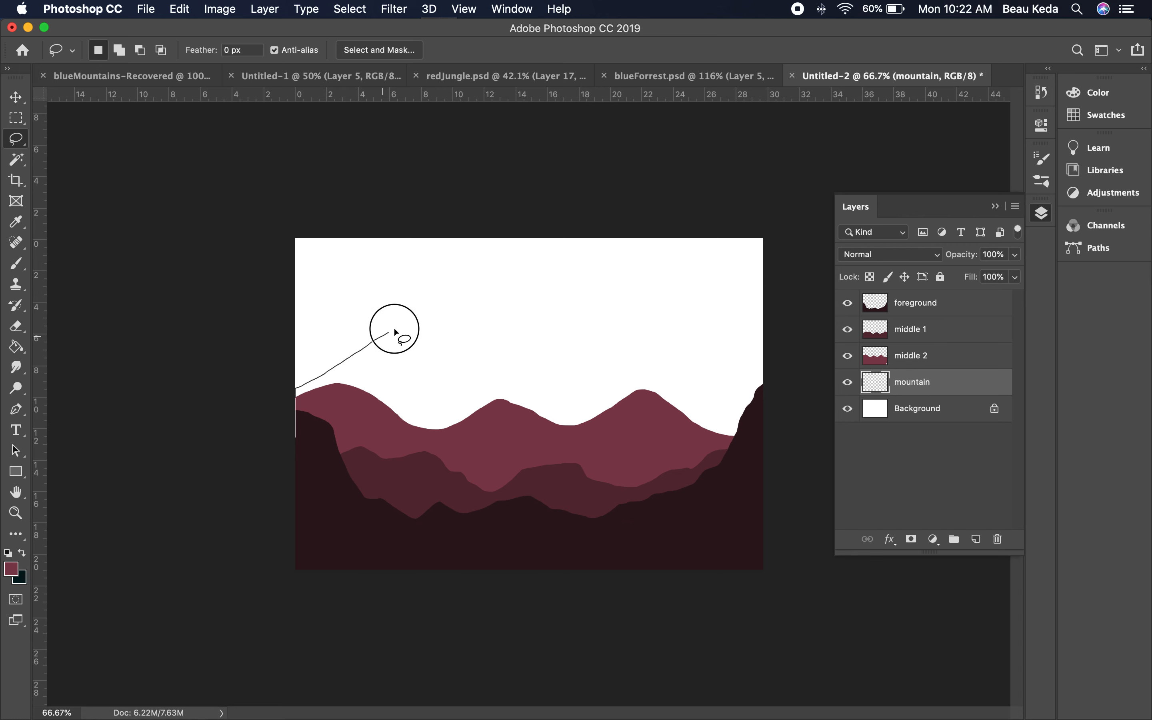
mouse_move(395, 329)
mouse_down()
mouse_move(442, 299)
mouse_move(480, 312)
mouse_move(527, 366)
mouse_move(559, 352)
mouse_move(595, 371)
mouse_move(678, 305)
mouse_move(697, 308)
mouse_move(788, 428)
mouse_move(768, 602)
mouse_move(340, 618)
mouse_move(273, 631)
mouse_move(270, 432)
mouse_up()
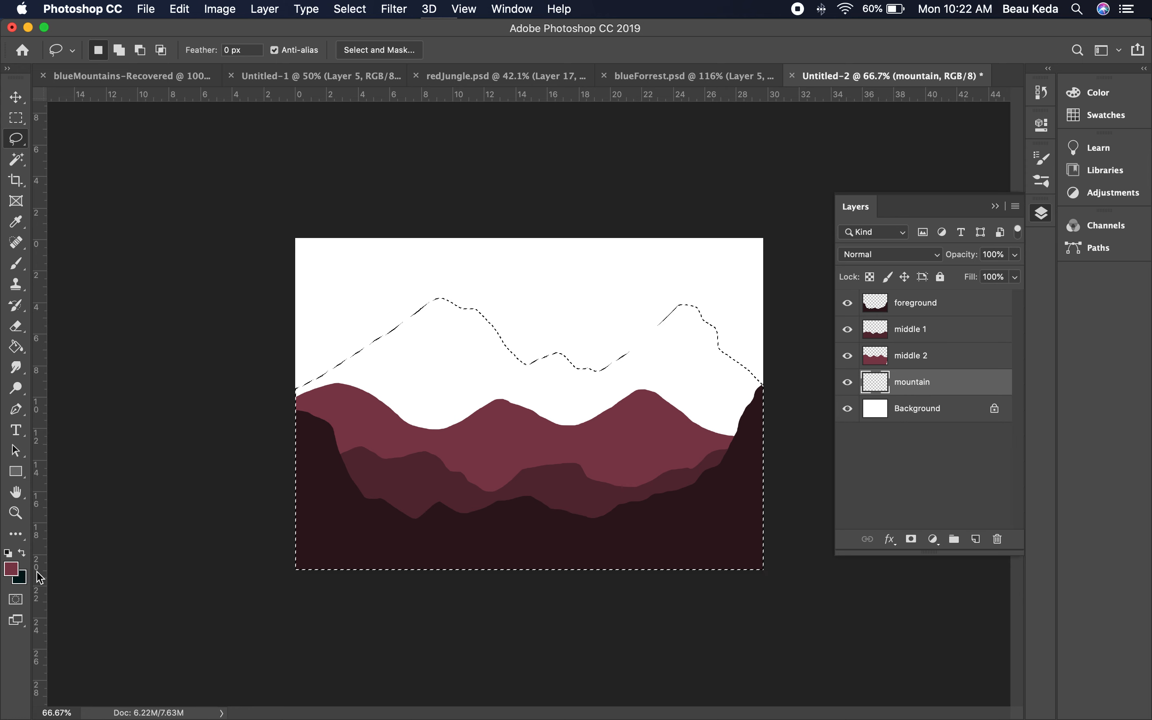
Set the foreground colour to a84f64, fill the mountain selection on the "mountain" layer with the Paint Bucket, and deselect it
click(12, 570)
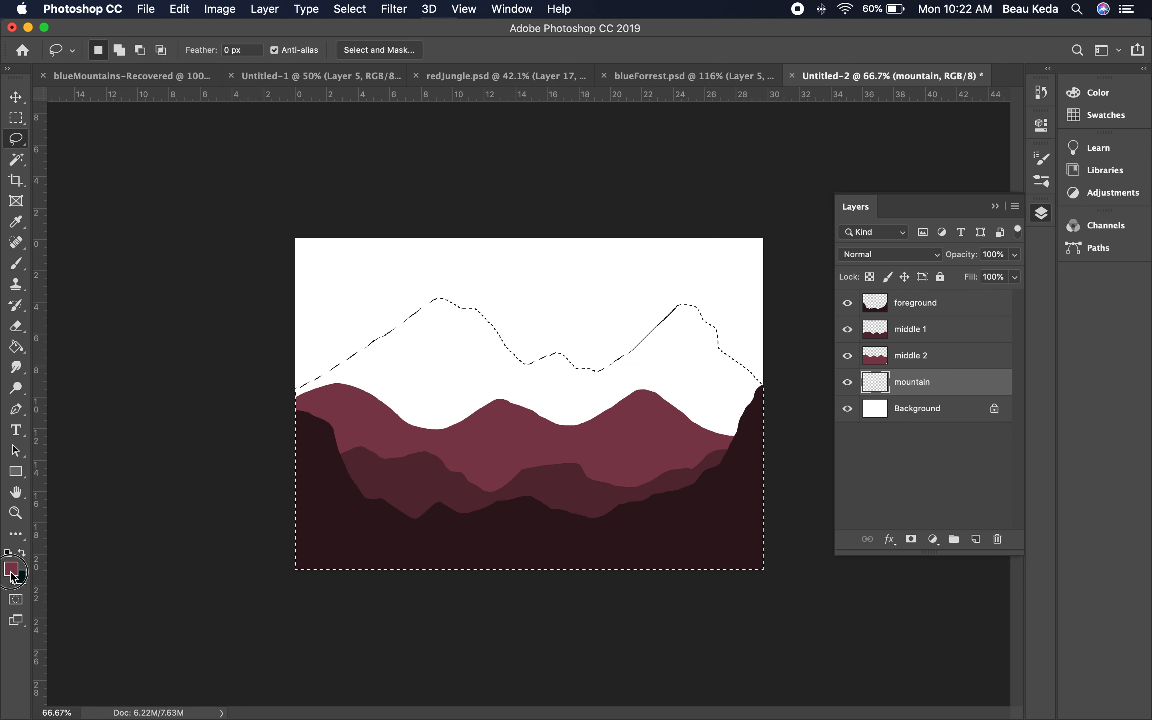
drag(450, 467, 449, 437)
key(Return)
key(l)
key(g)
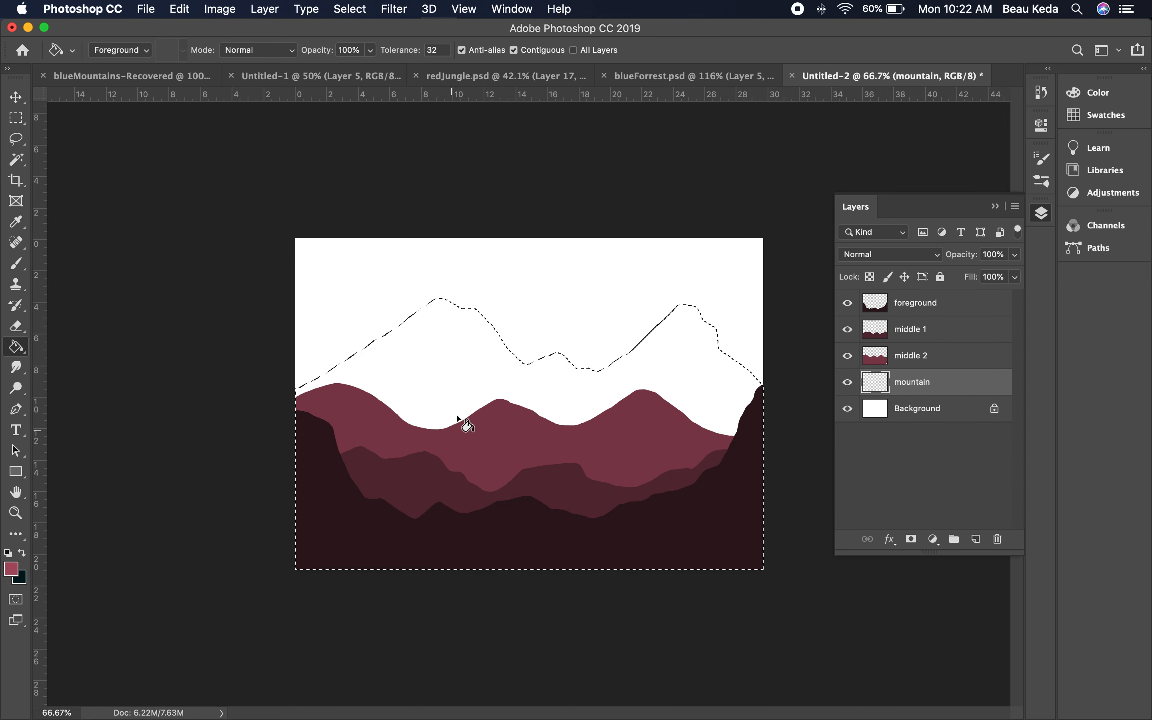
click(466, 350)
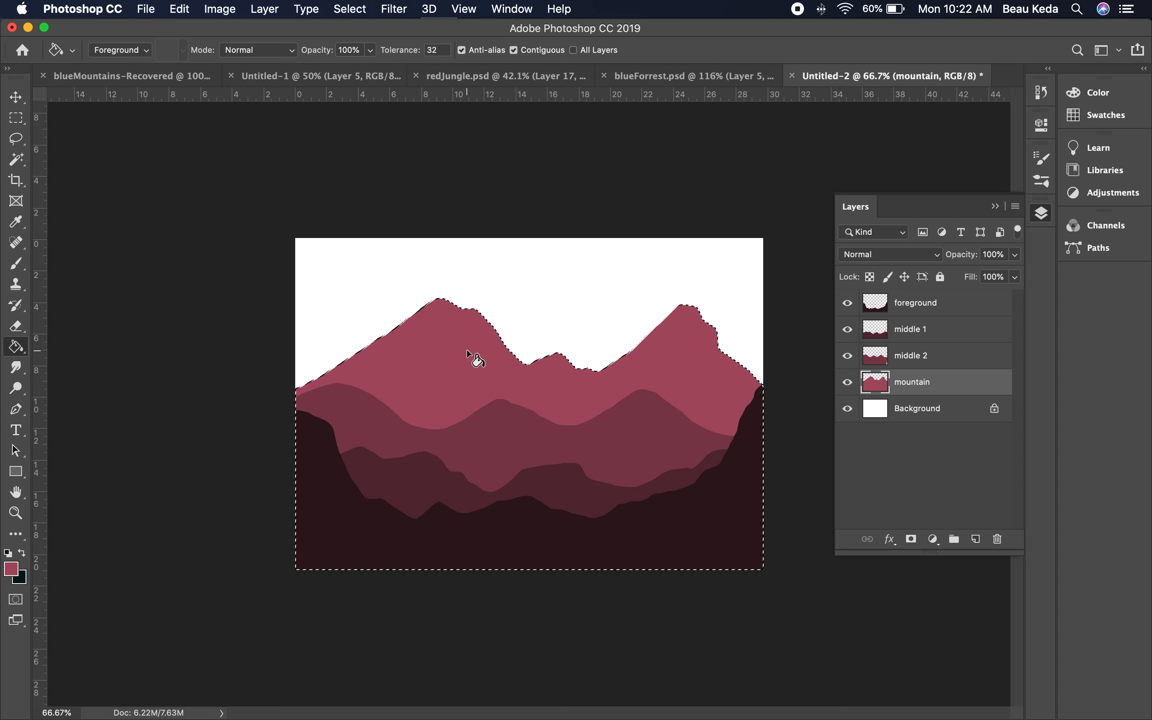
key(super+d)
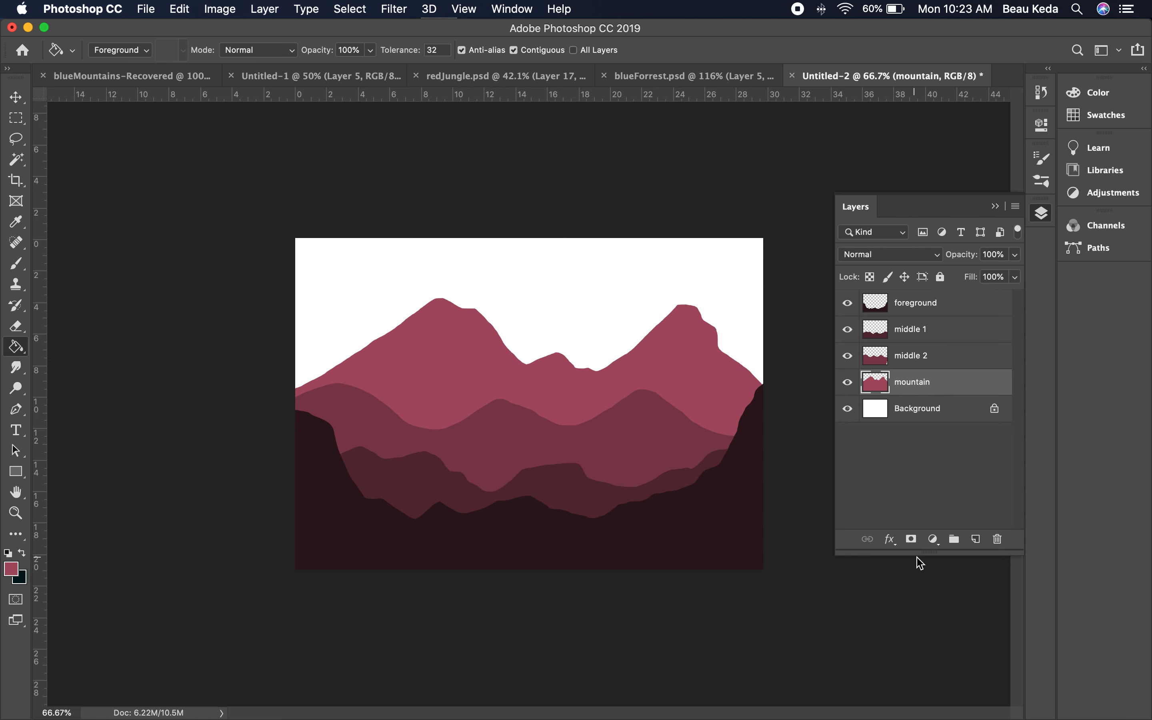
Add a new layer directly below "mountain" and rename it "sky"
super+click(975, 539)
double_click(917, 408)
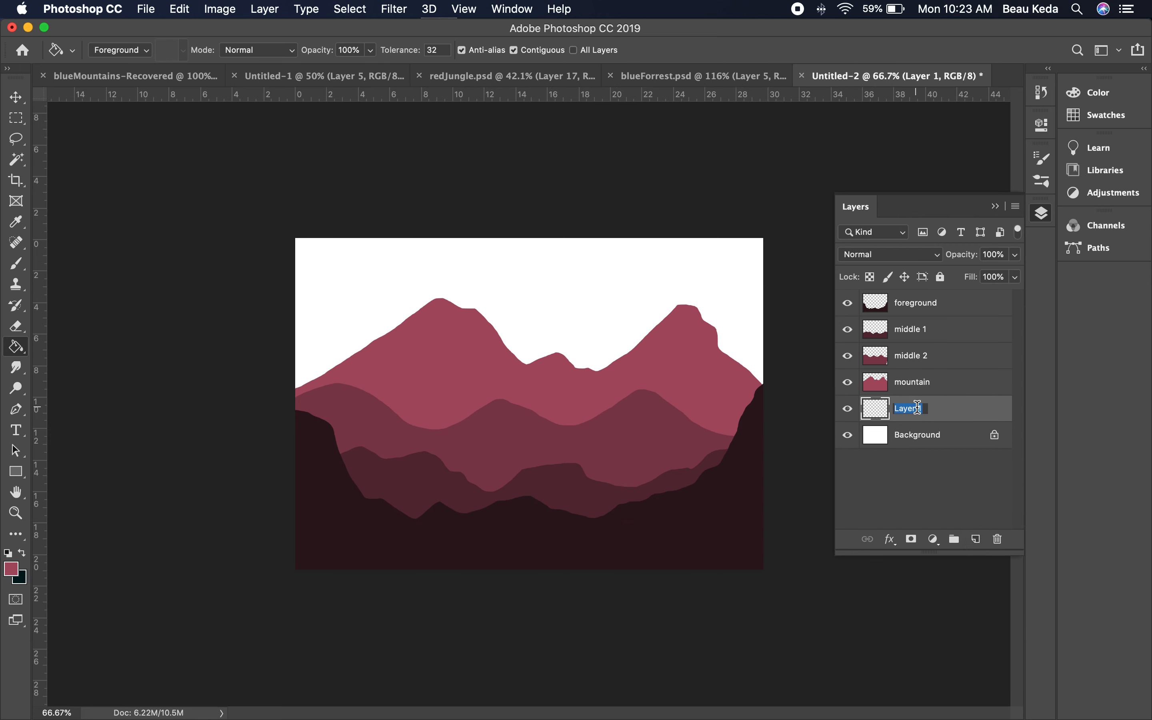
text(sky)
key(Return)
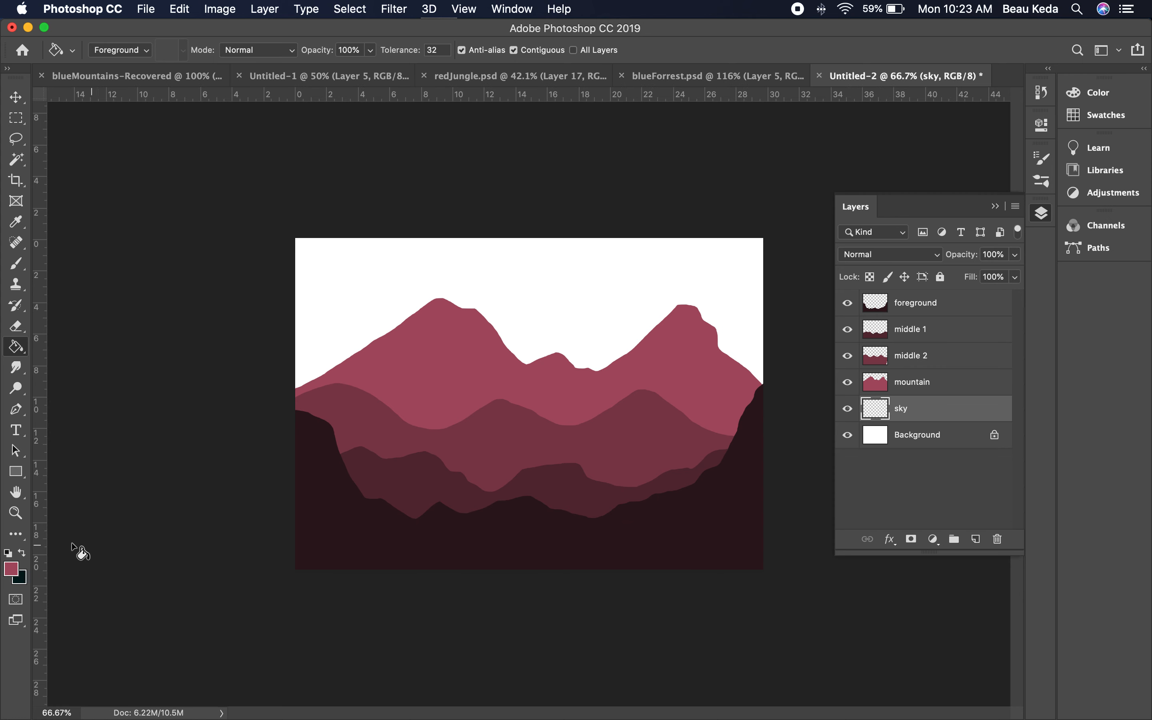
Set the foreground colour to the brighter pink e16986 and fill the whole "sky" layer with the Paint Bucket
click(13, 572)
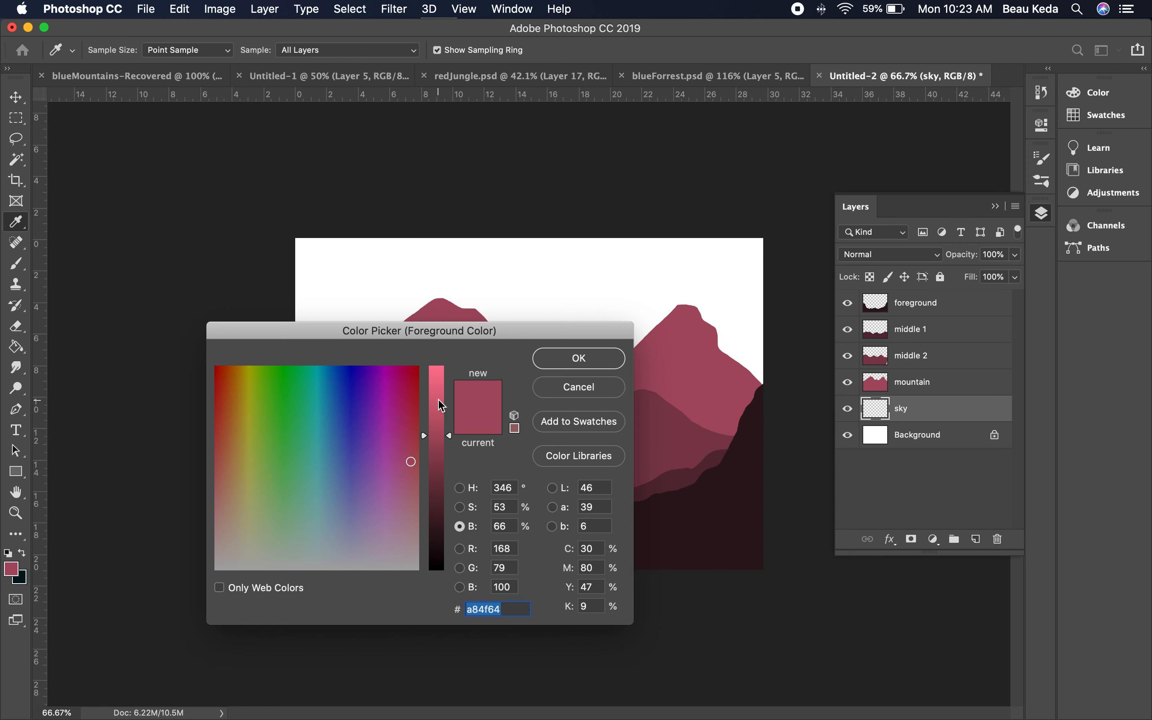
click(440, 404)
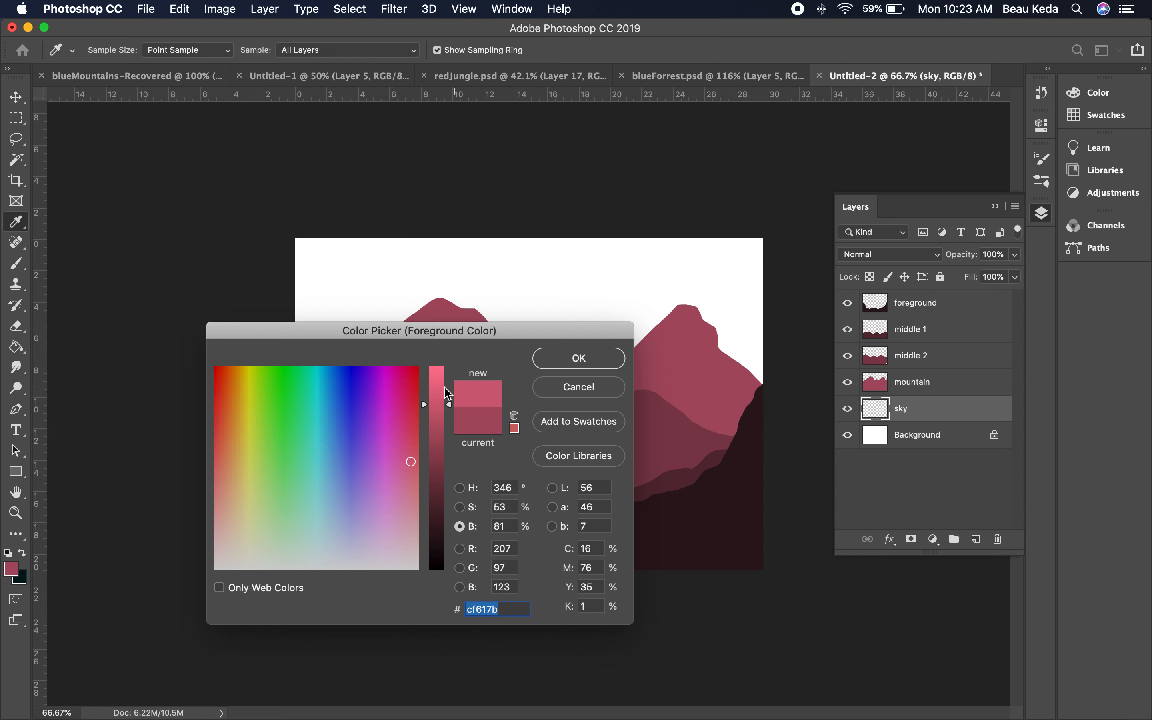
click(438, 390)
click(585, 362)
key(g)
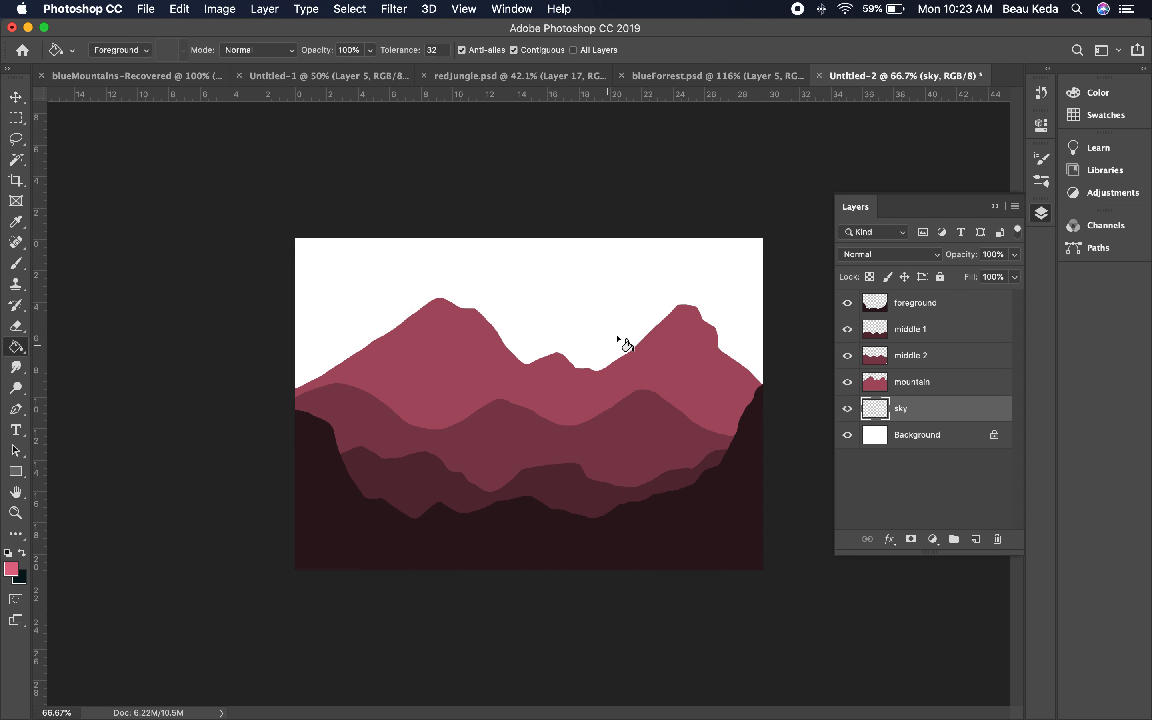
click(571, 296)
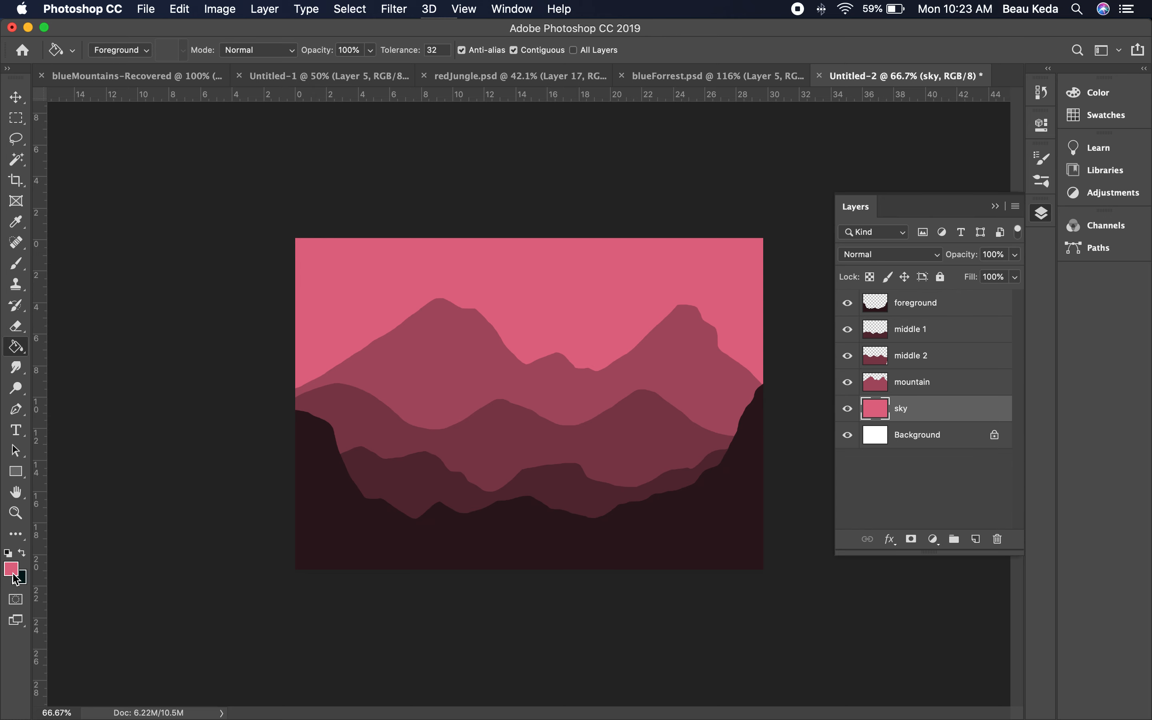
Add a new layer directly above "sky" and rename it "sun"
click(975, 541)
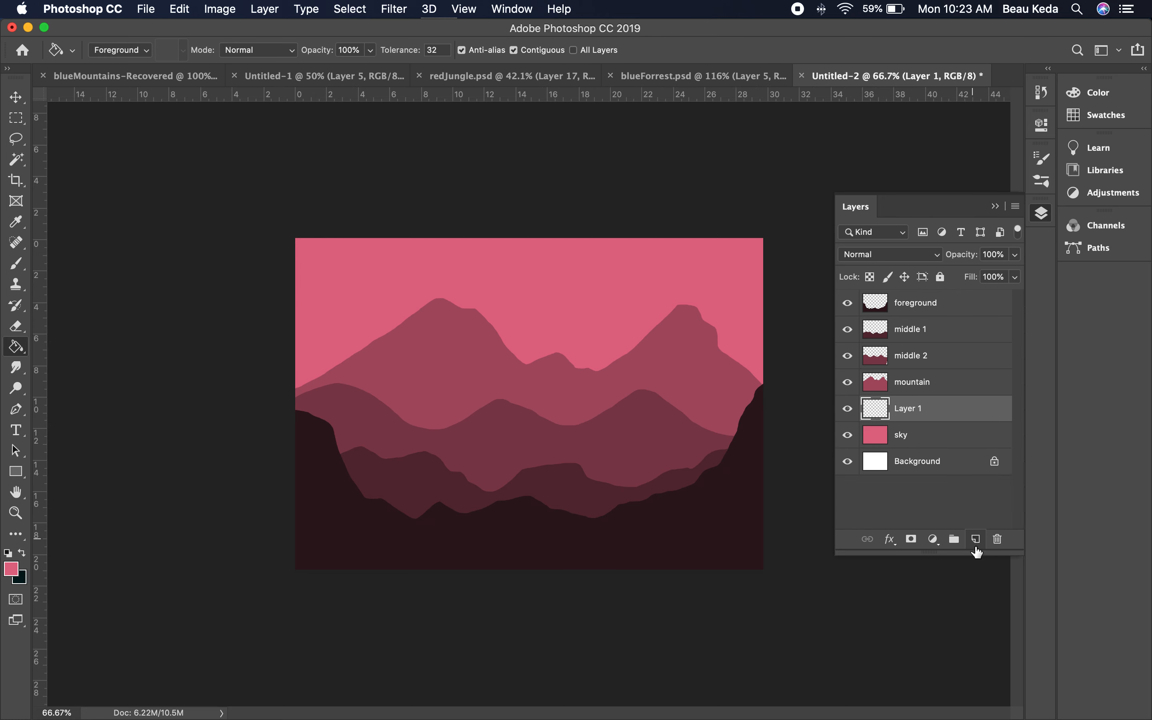
double_click(910, 410)
text(sun)
key(Return)
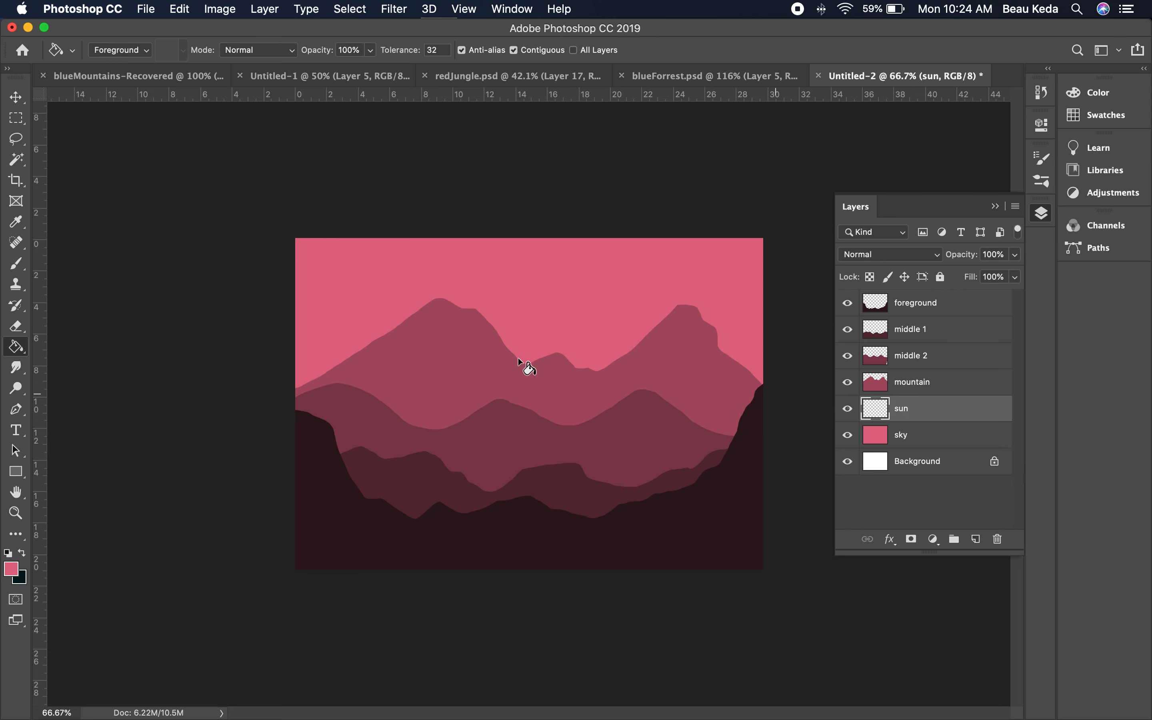
Make a circular Elliptical Marquee selection about 16 cm across and position it over the valley between the two main peaks
click(21, 126)
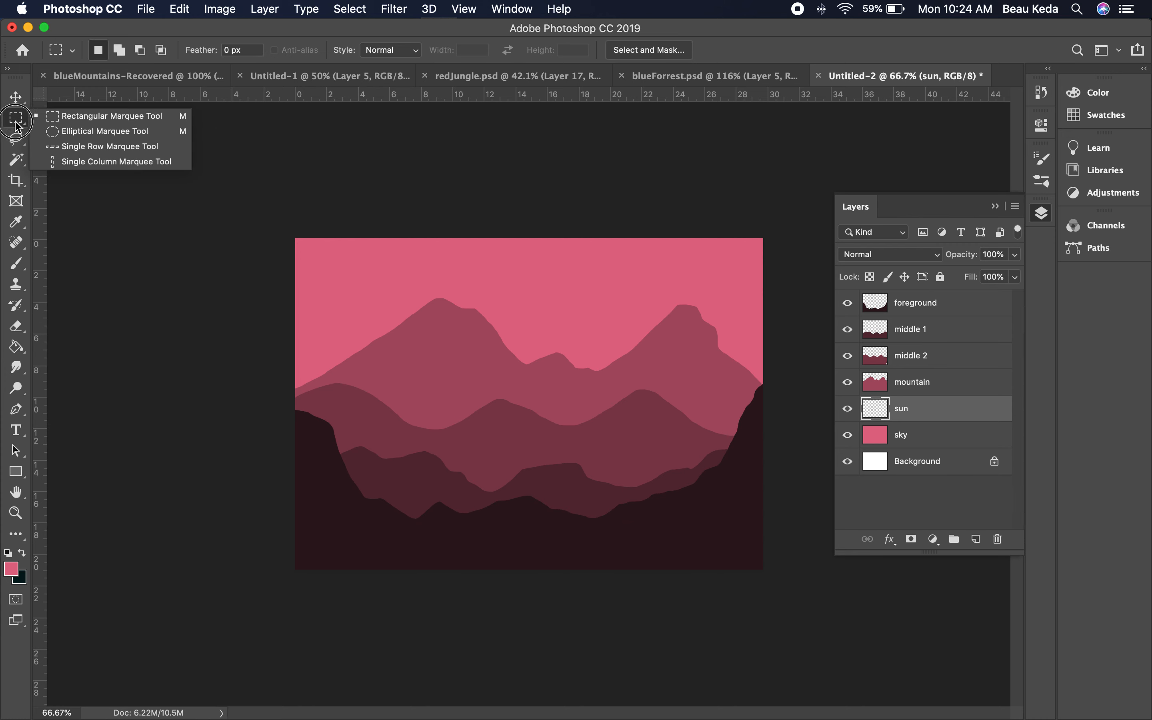
click(68, 131)
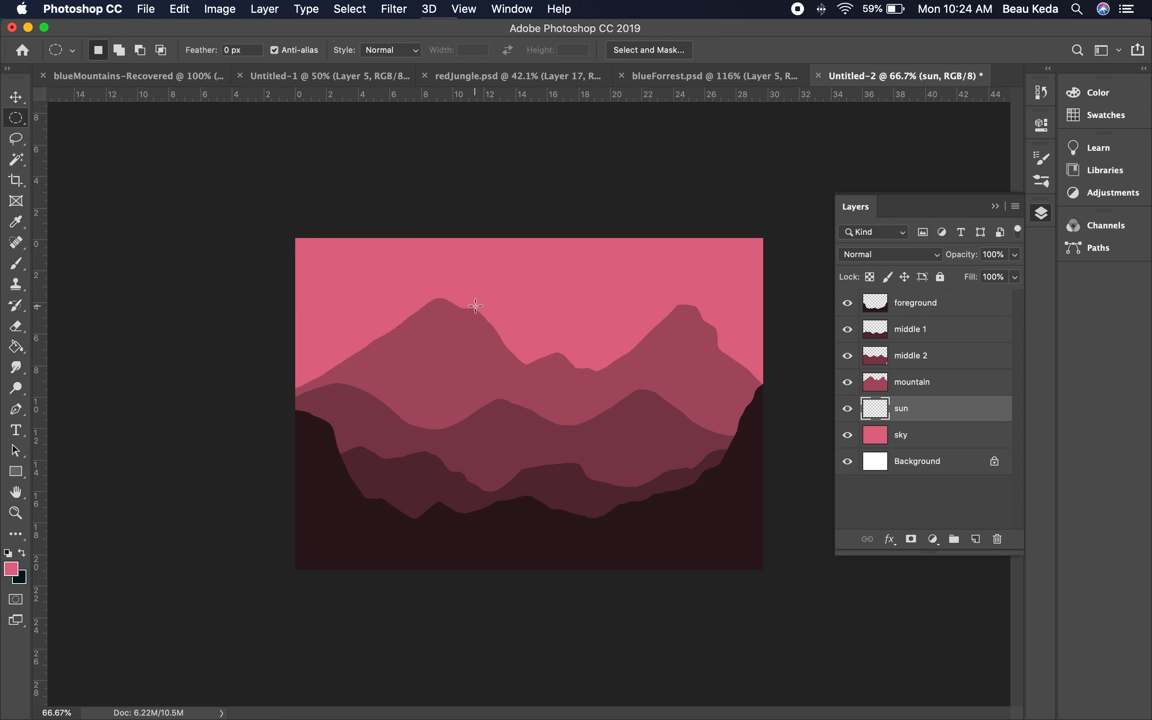
drag(476, 296, 739, 542)
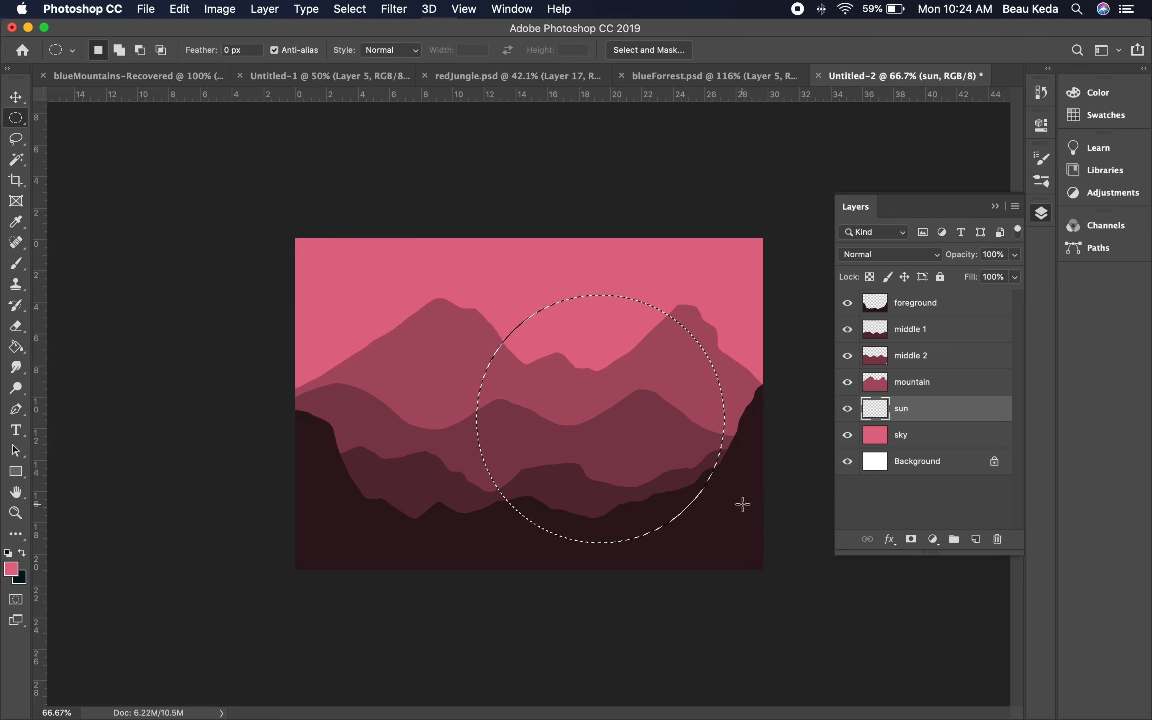
drag(615, 459, 603, 418)
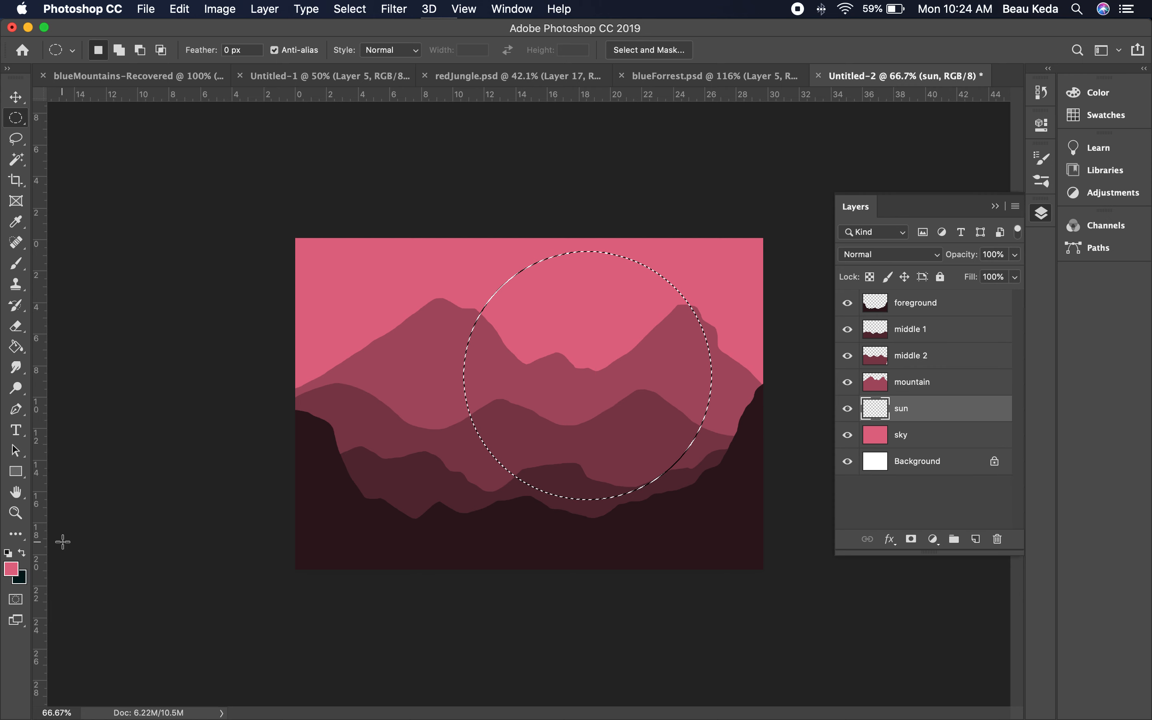
Raise the foreground colour's brightness to 100% and lower its saturation to 27%, giving the light pink ffb9ca
click(11, 568)
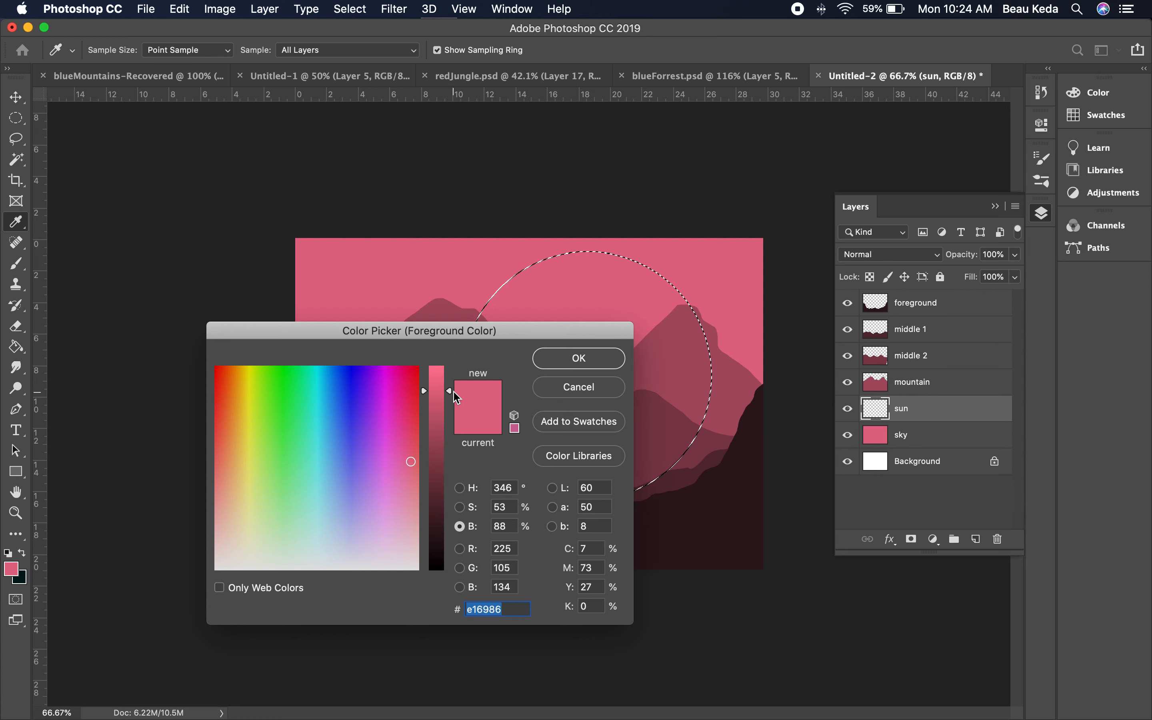
drag(450, 395, 450, 362)
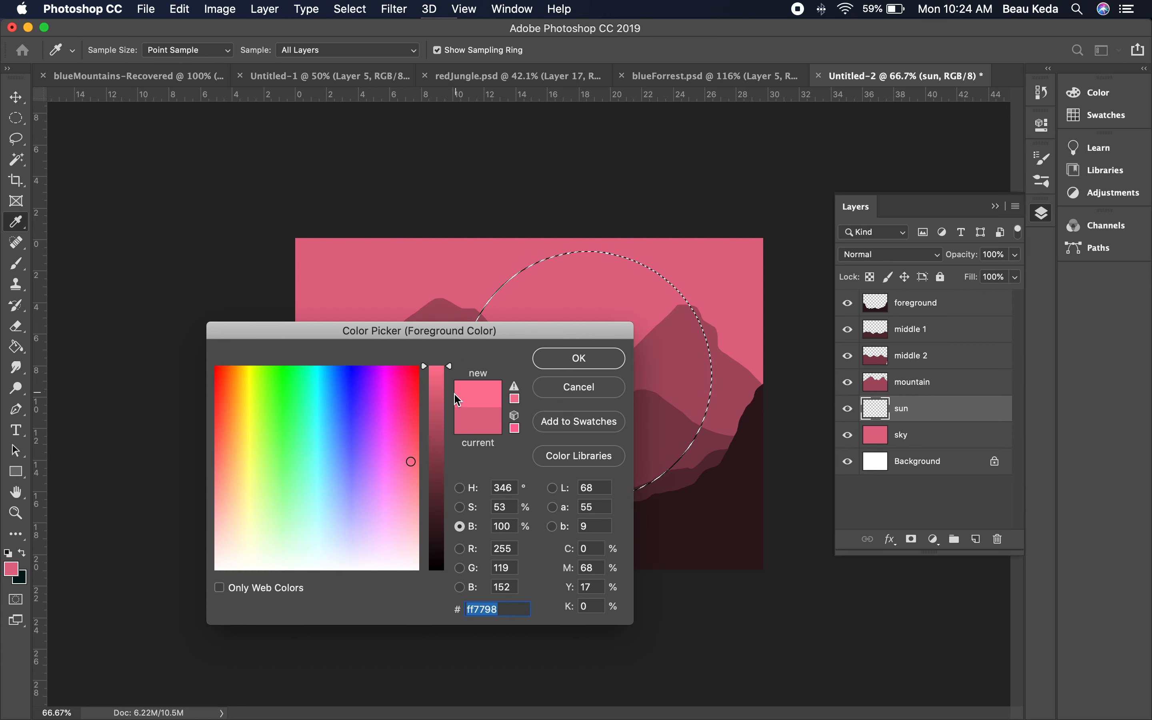
click(459, 507)
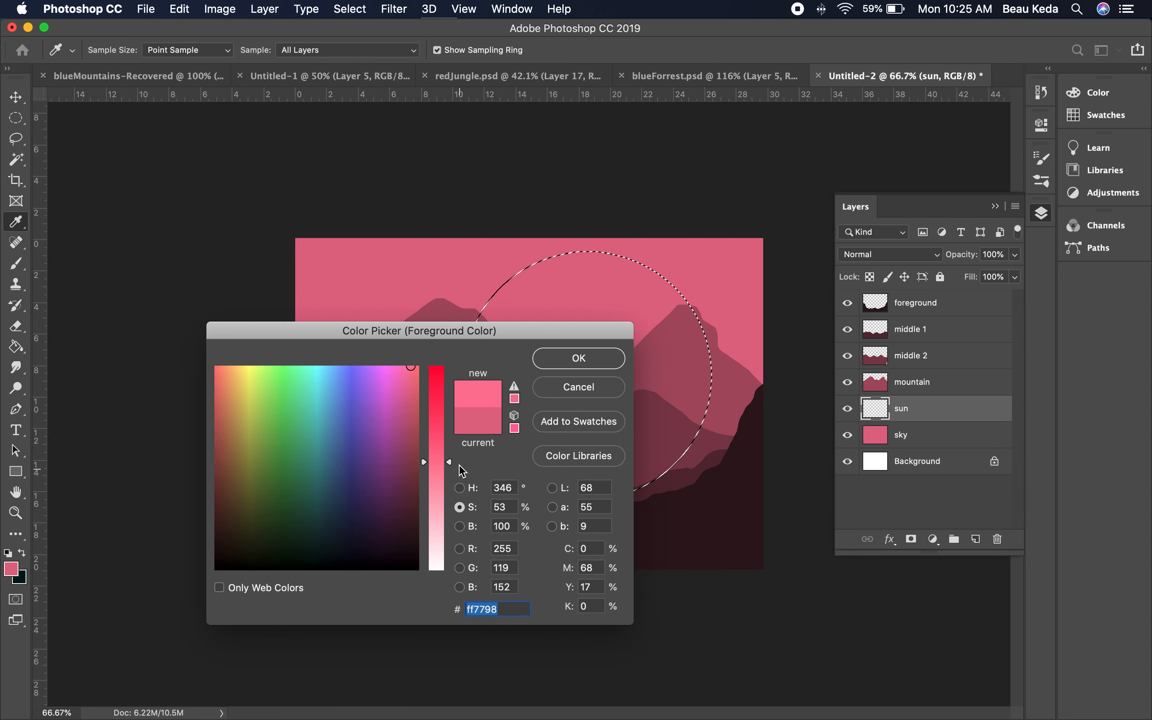
drag(450, 461, 448, 512)
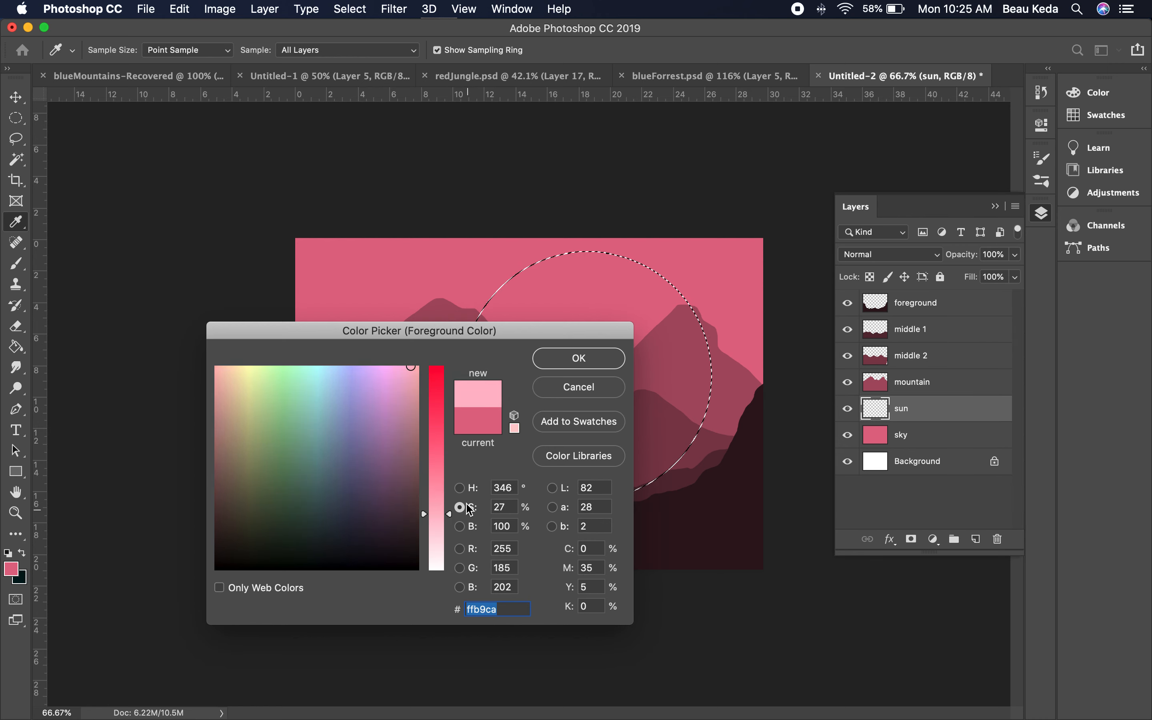
click(590, 364)
Fill the circular selection on the "sun" layer with the light pink, deselect it, and move the sun about 2.5 cm to the right
key(m)
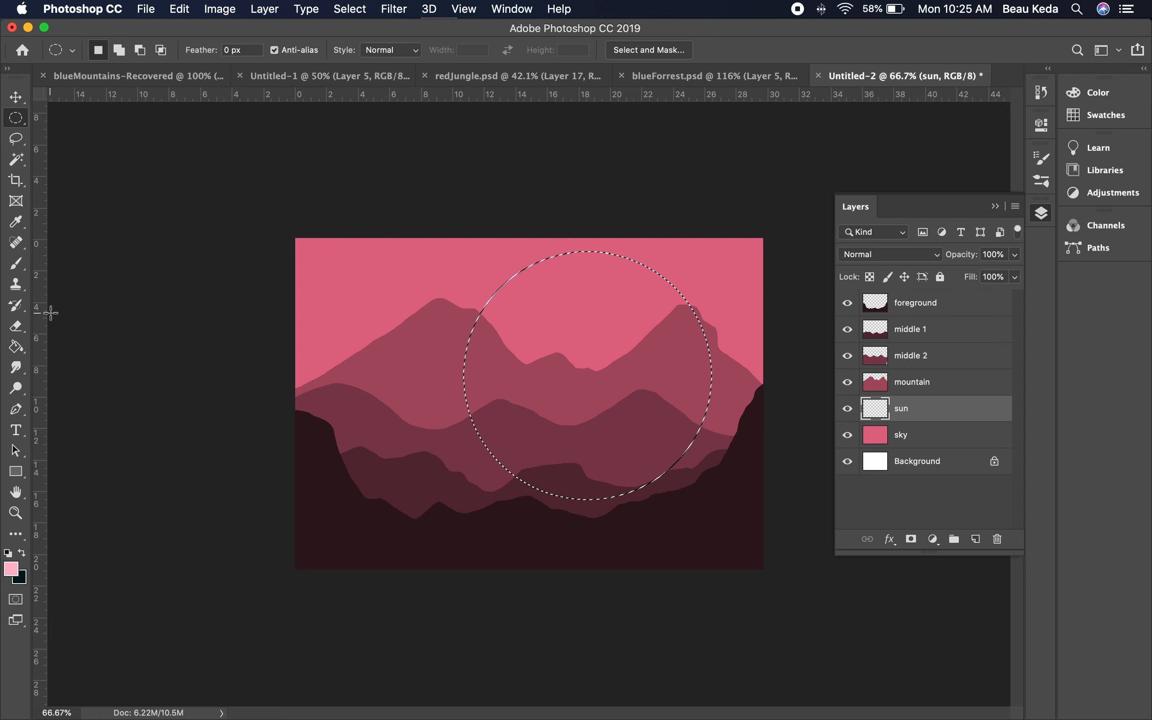
key(g)
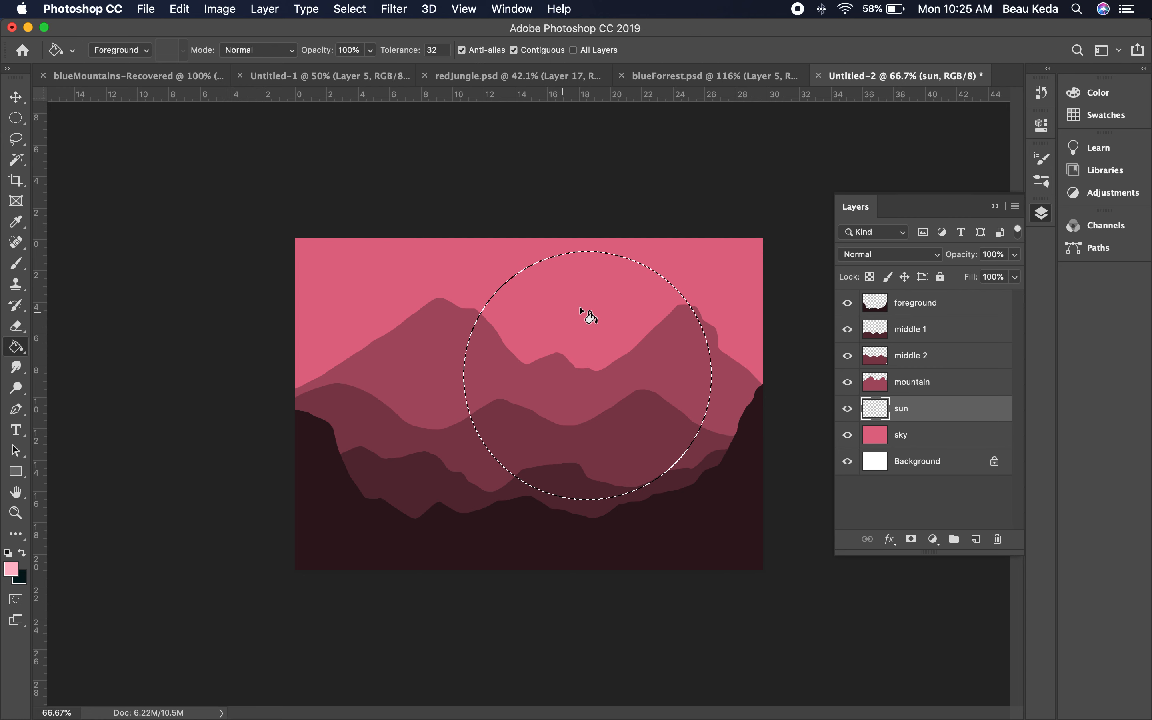
click(603, 306)
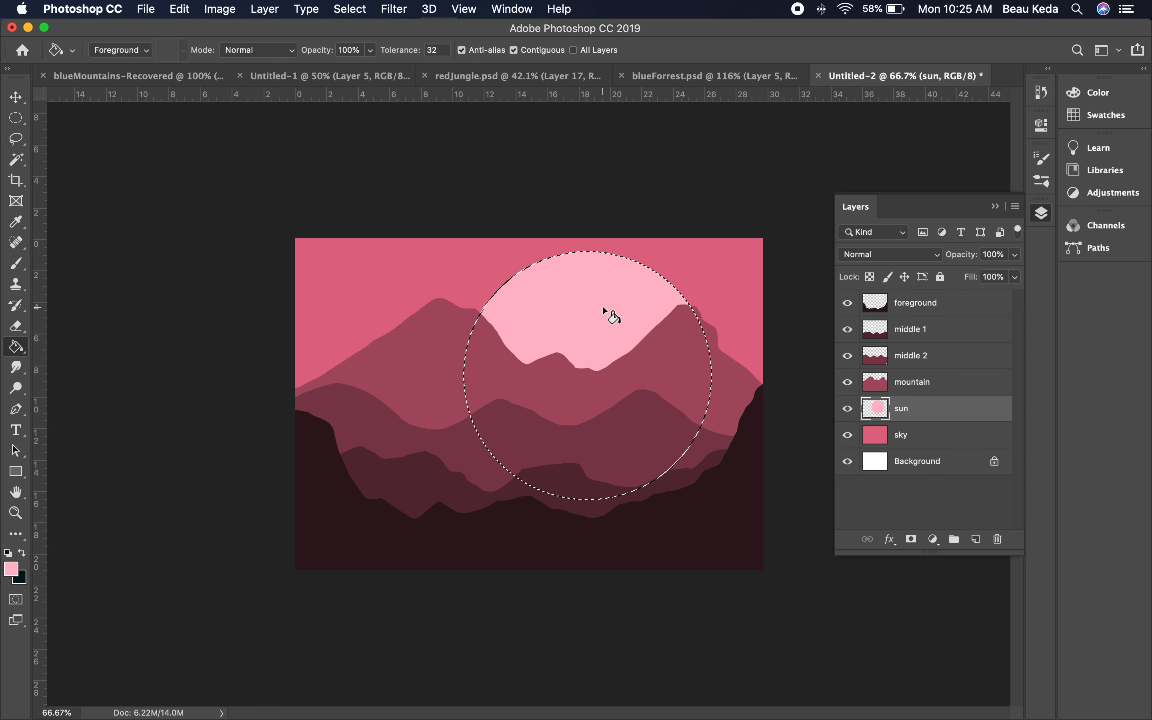
key(super+d)
key(v)
drag(600, 330, 641, 328)
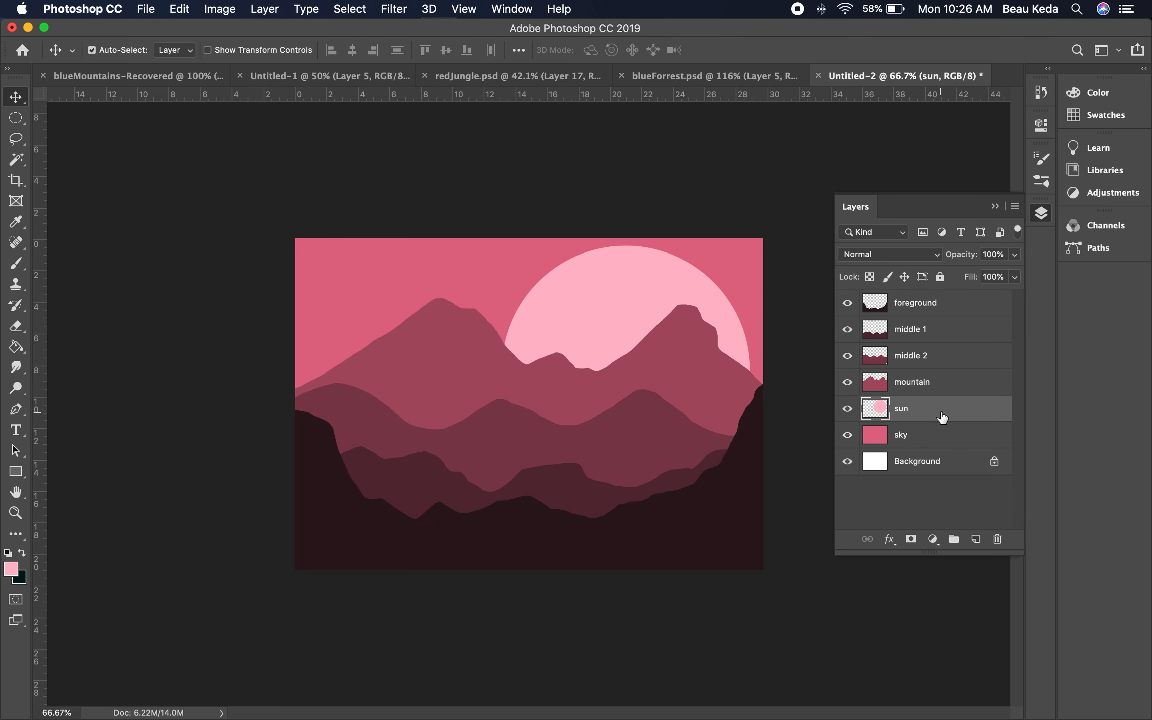
Open the layer style settings of the "sun" layer and enable an Outer Glow
double_click(984, 415)
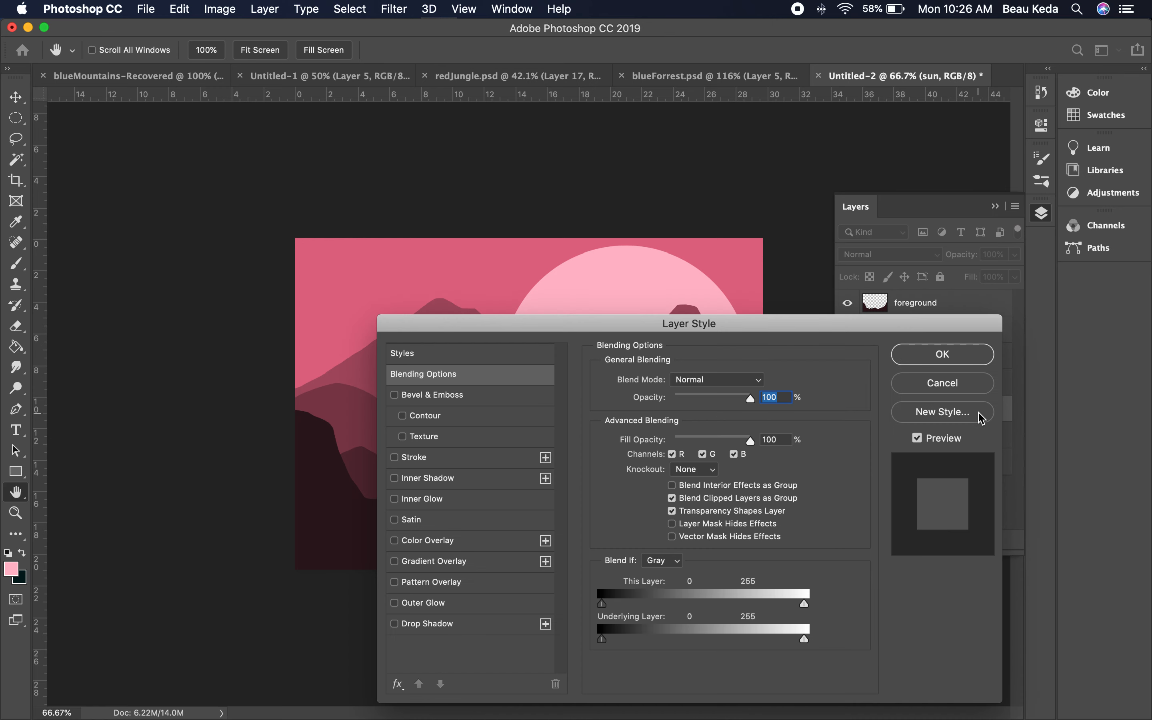
click(878, 325)
drag(878, 325, 829, 349)
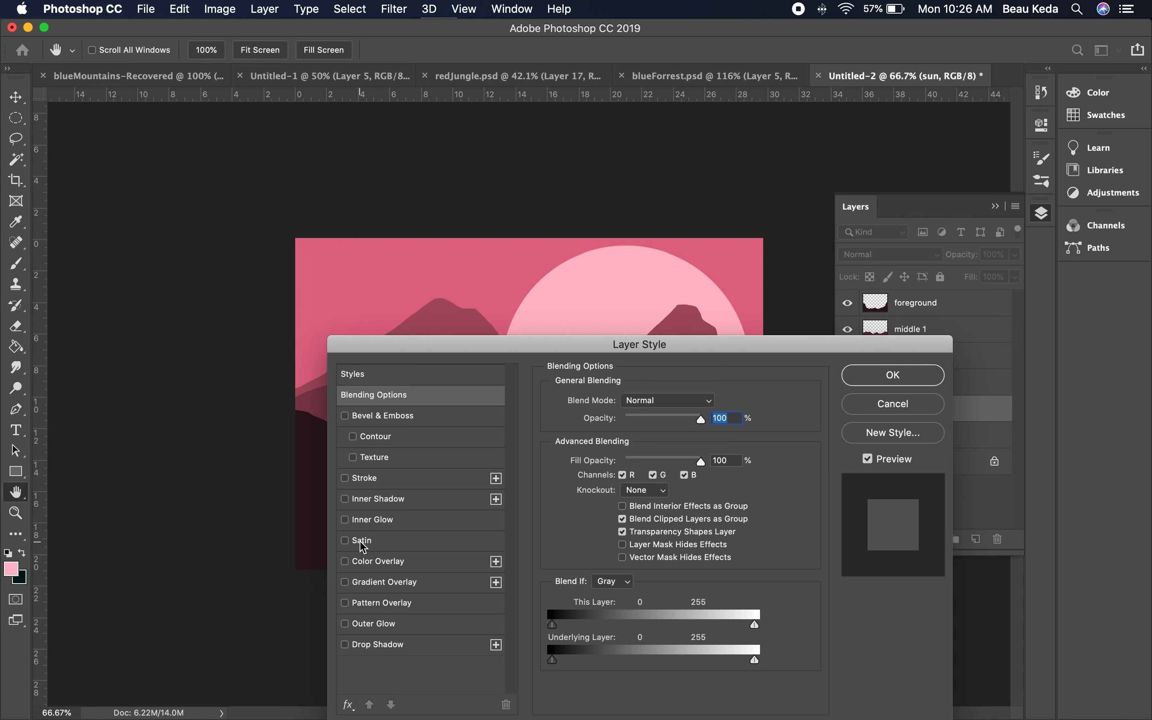
click(371, 630)
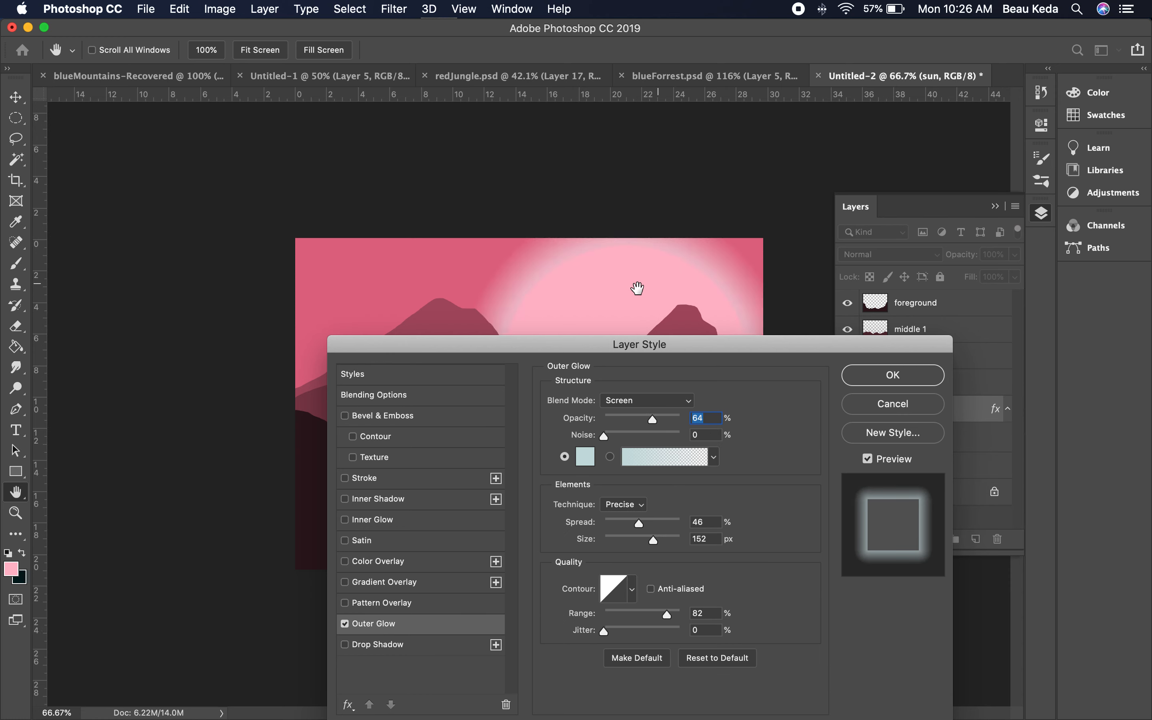
Sample the sun's pink as the outer glow colour and lower its saturation to 23%, giving ffc5d3
click(584, 457)
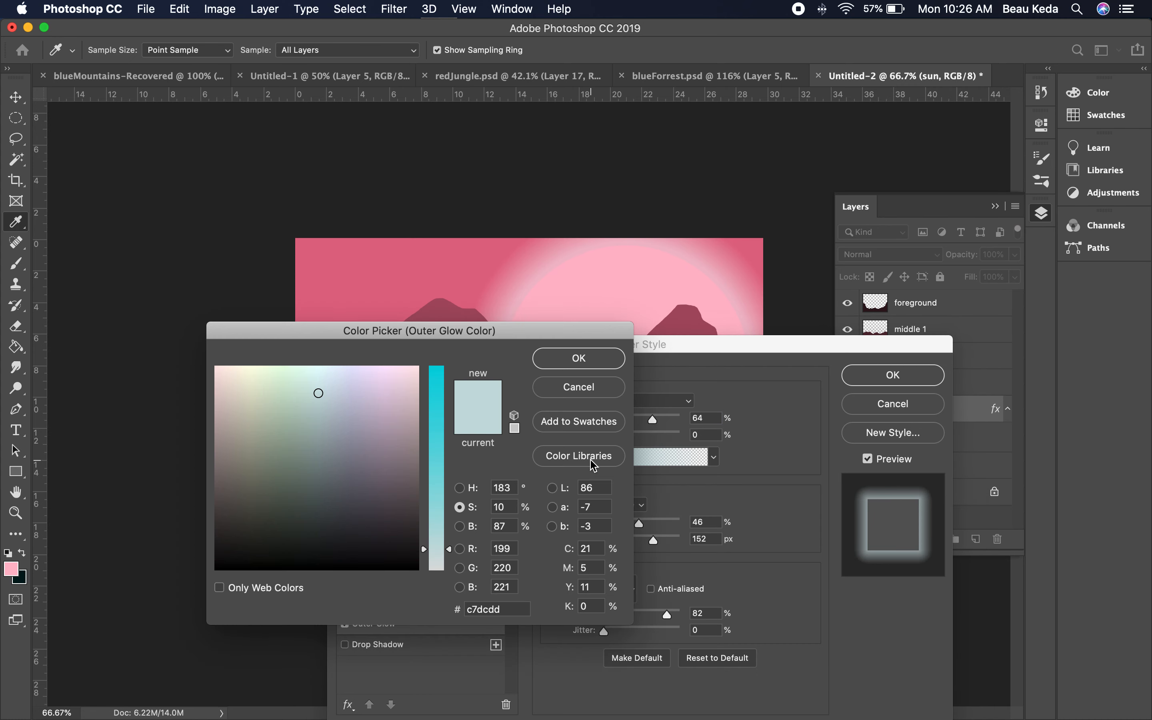
click(630, 295)
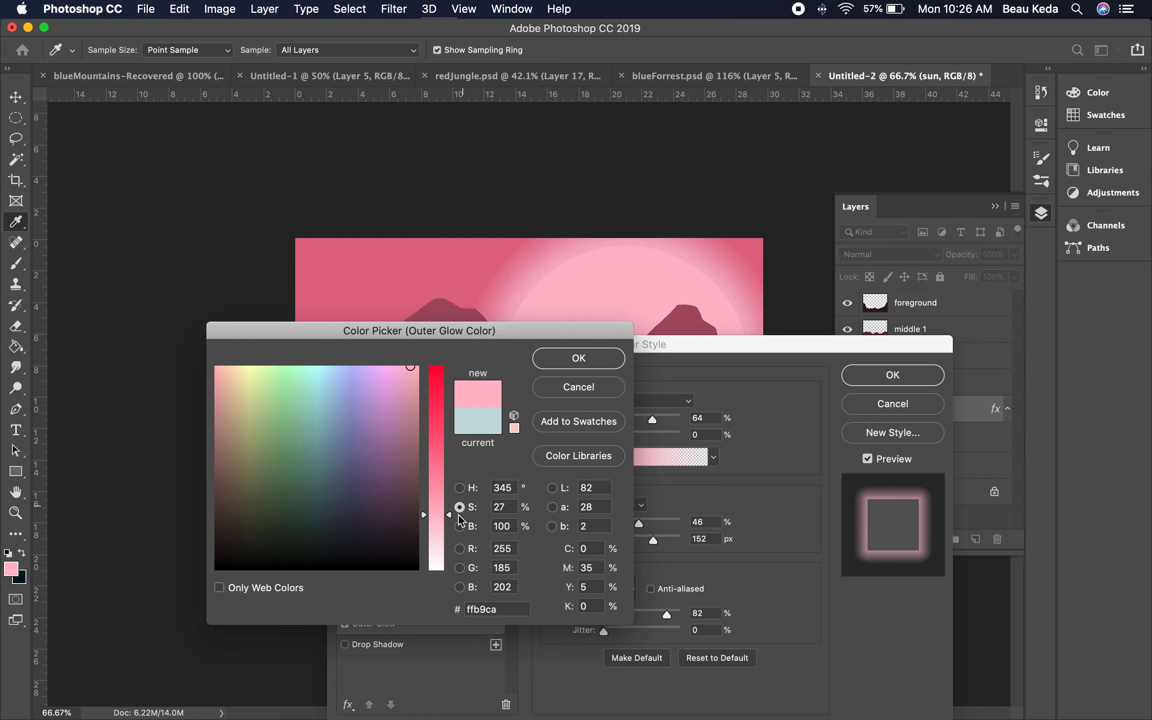
drag(449, 514, 451, 524)
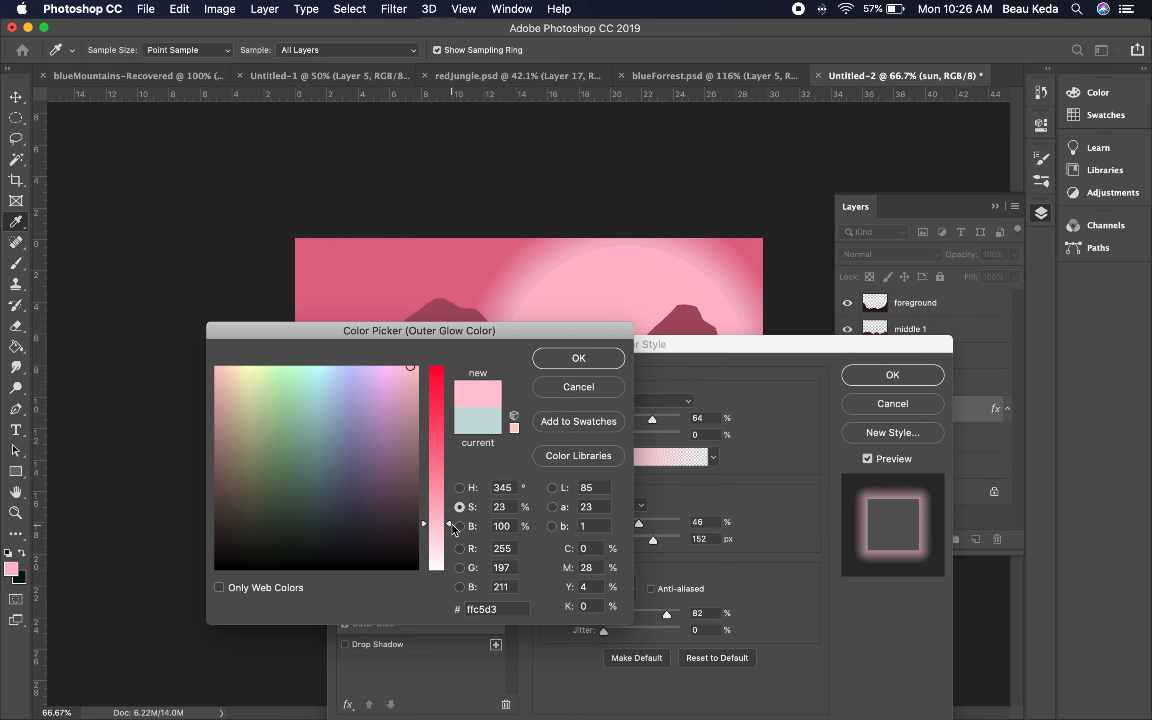
key(Return)
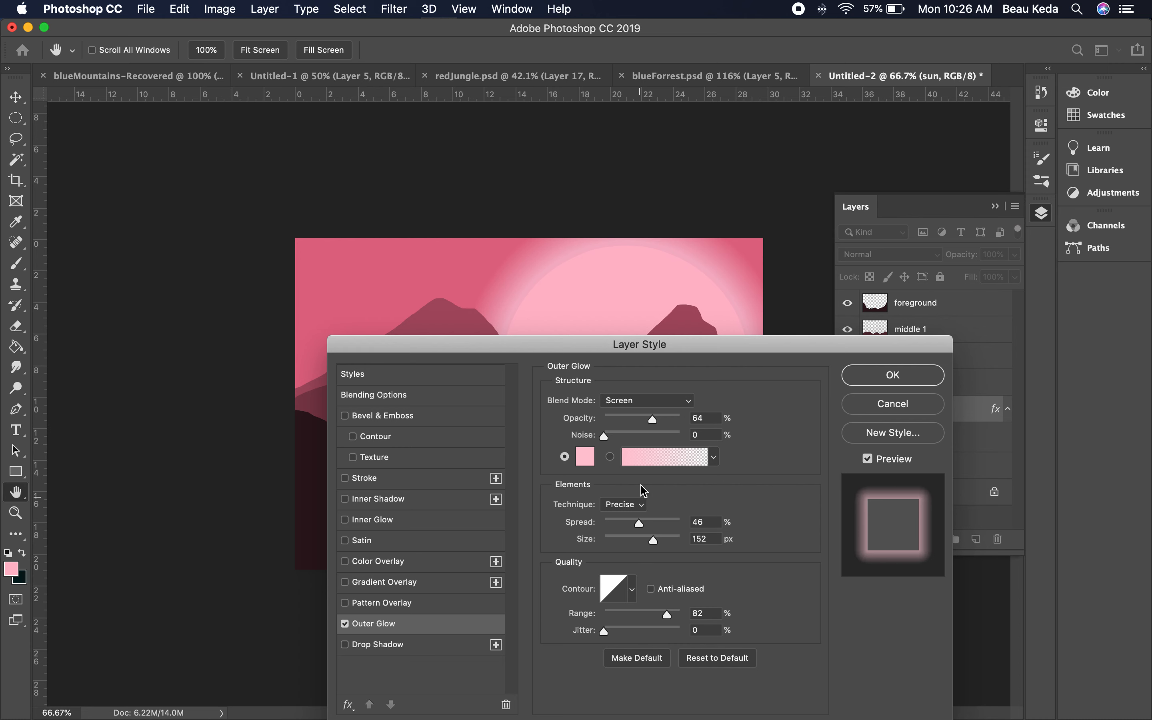
Lower the outer glow's opacity to 41%, adjust its spread and size, and apply the layer style
click(653, 419)
drag(653, 421, 635, 425)
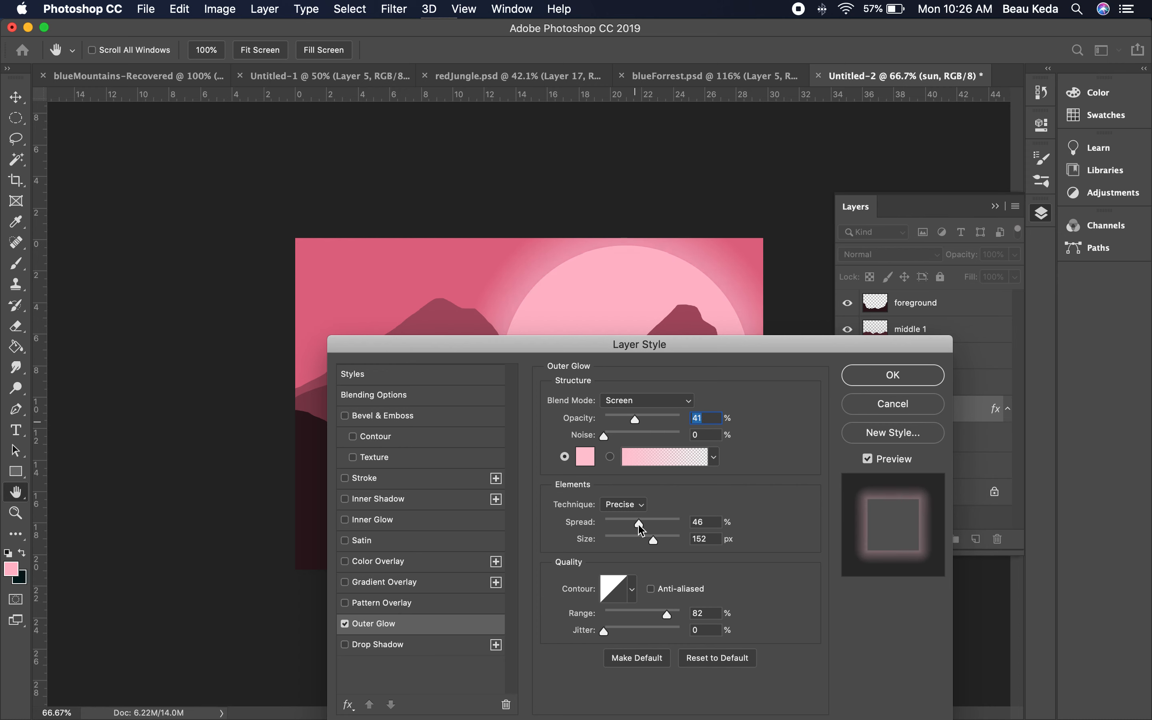
drag(631, 527, 666, 547)
click(914, 377)
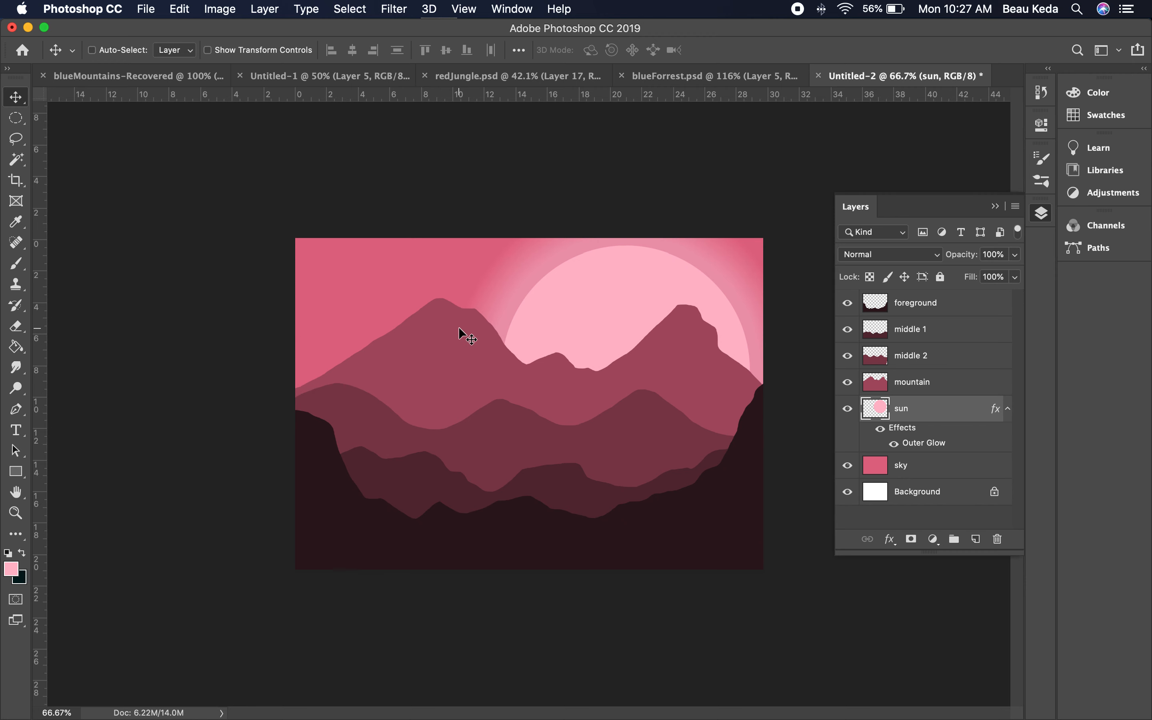
Add a layer named "highlight" directly above the "mountain" layer and clip it to the mountain
key(super+plus)
key(space)
drag(490, 352, 450, 352)
key(super+r)
key(space)
drag(376, 349, 263, 325)
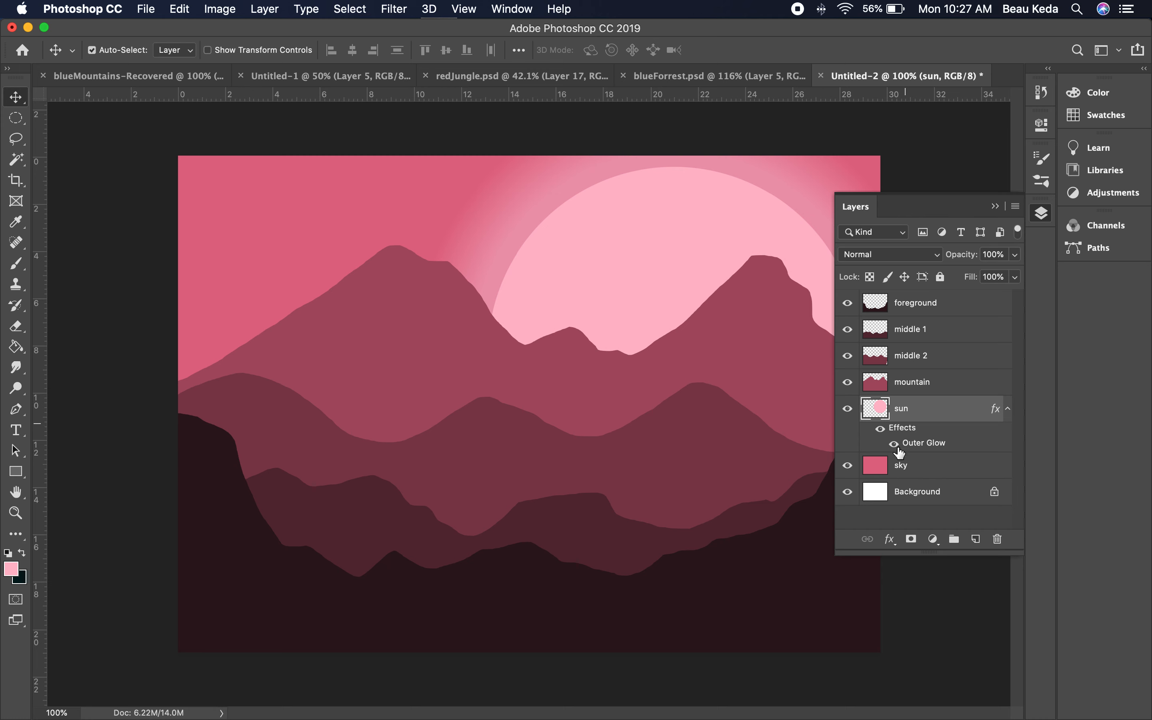
click(944, 387)
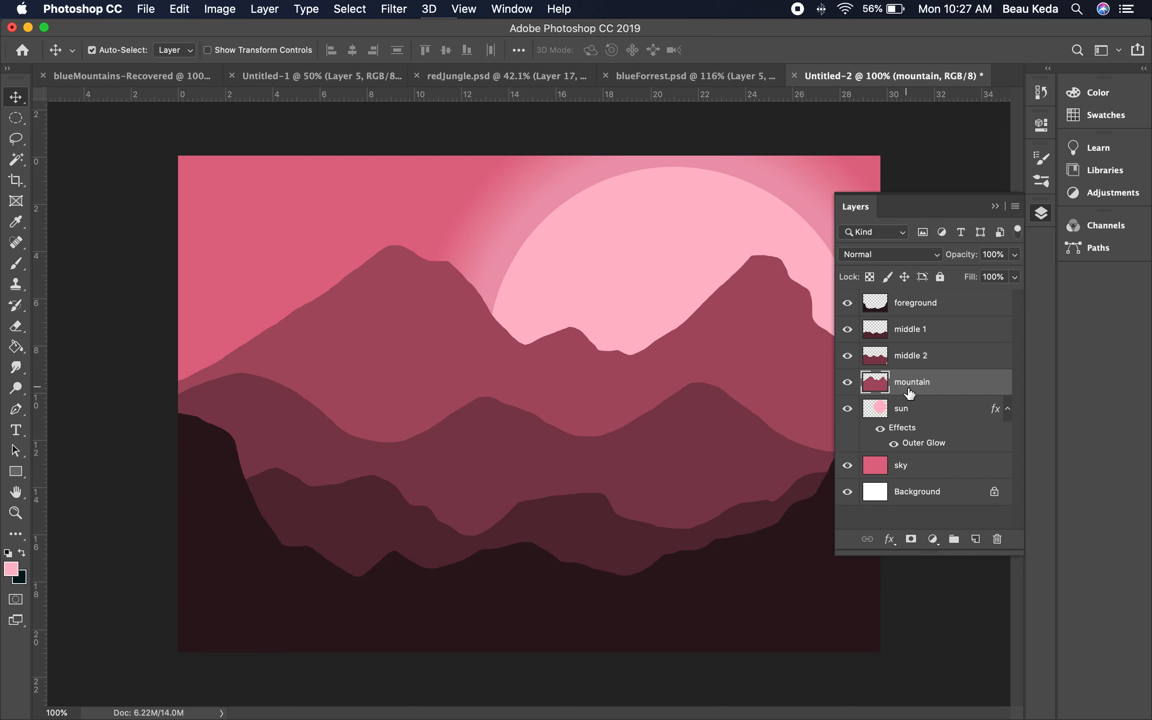
click(977, 539)
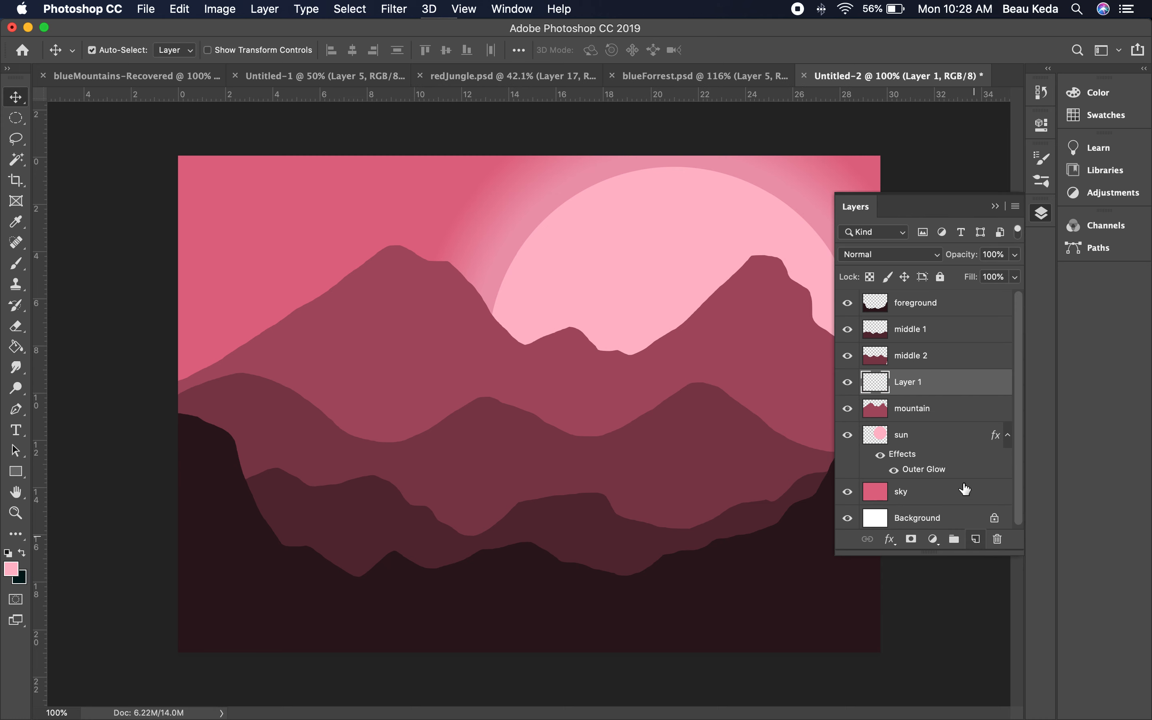
double_click(909, 383)
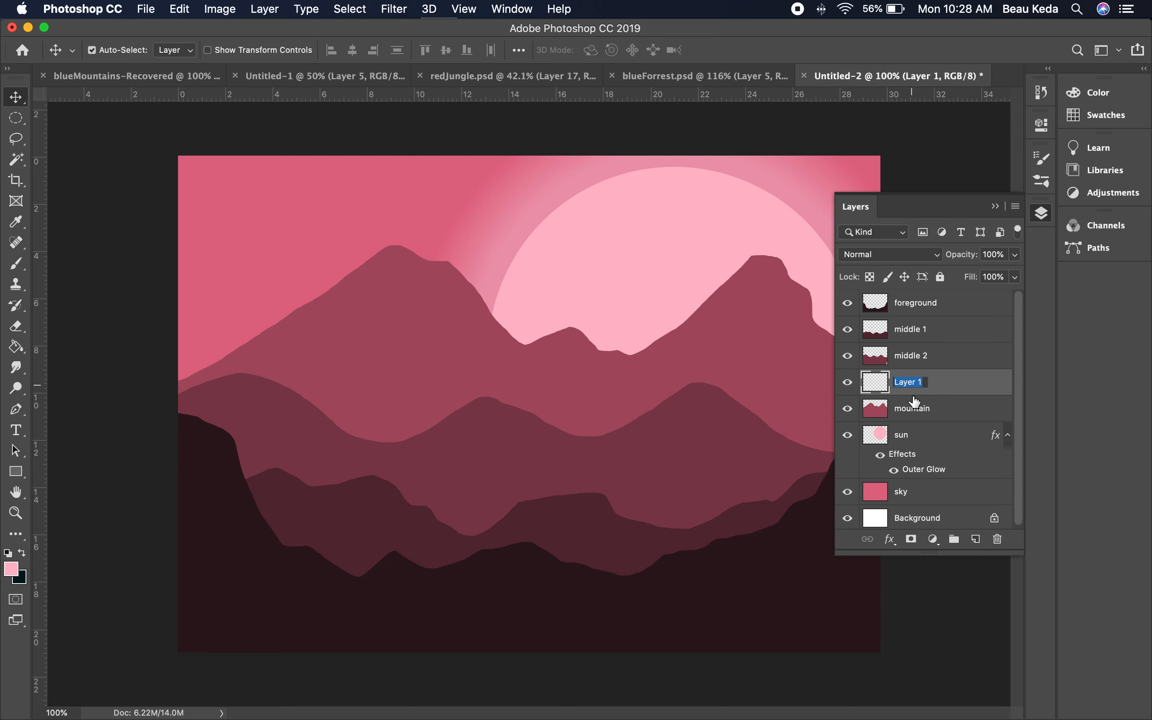
text(highlight)
key(Return)
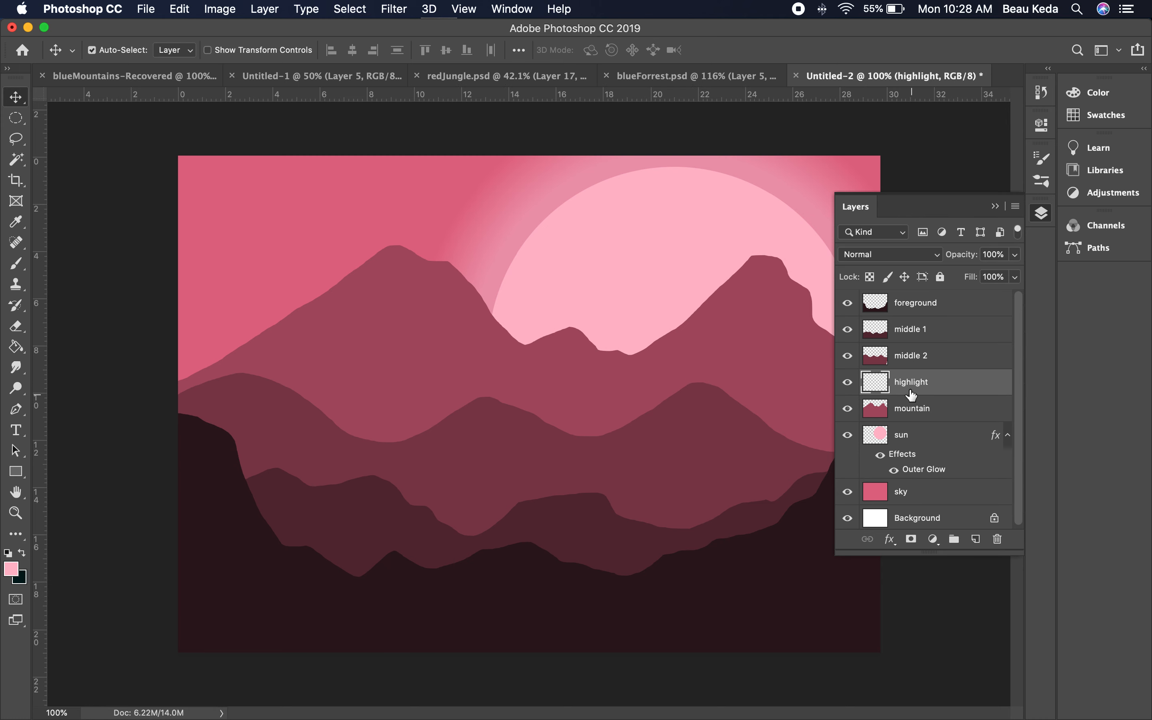
alt+click(875, 393)
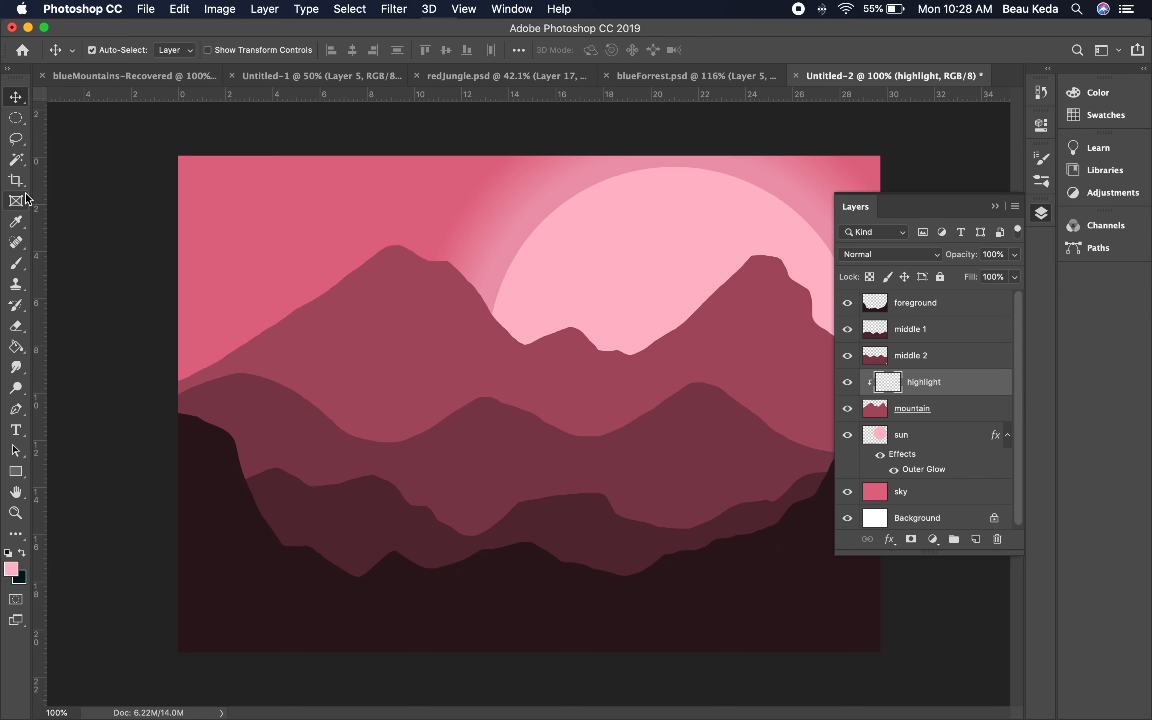
Test the clipping by painting light pink strokes over the left peak with a 300 px tree-shaped brush, and undo them
key(b)
key([)
key([)
key([)
key([)
key([)
key([)
key([)
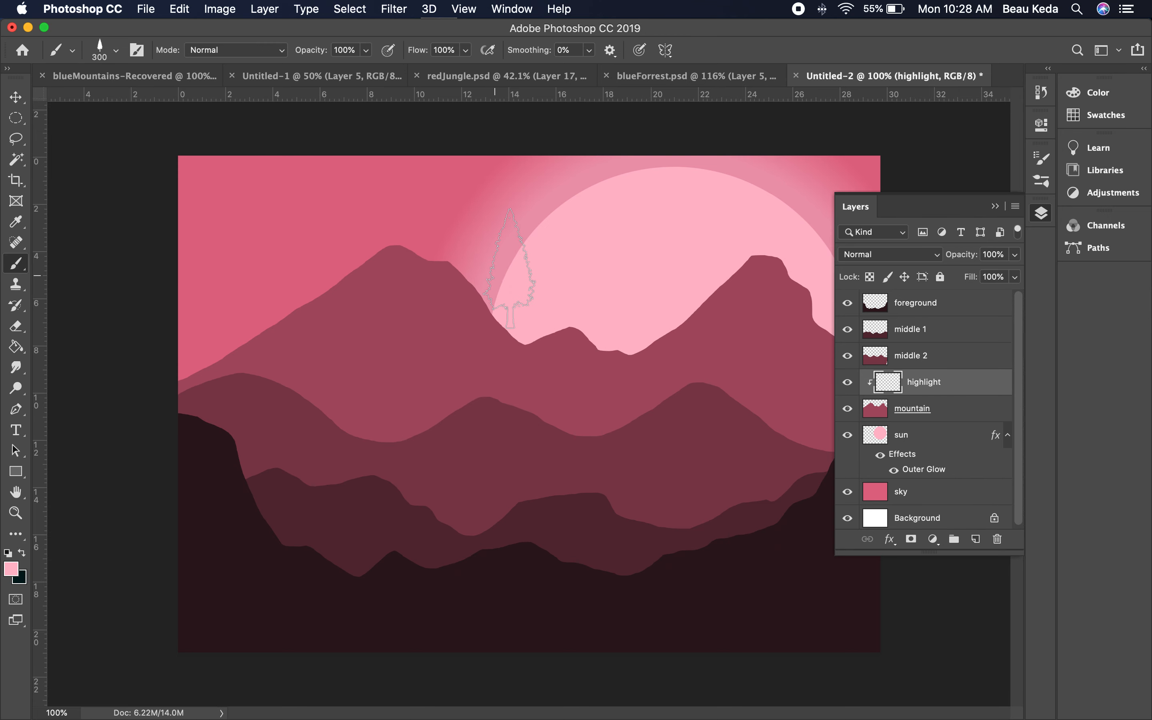
drag(442, 288, 431, 285)
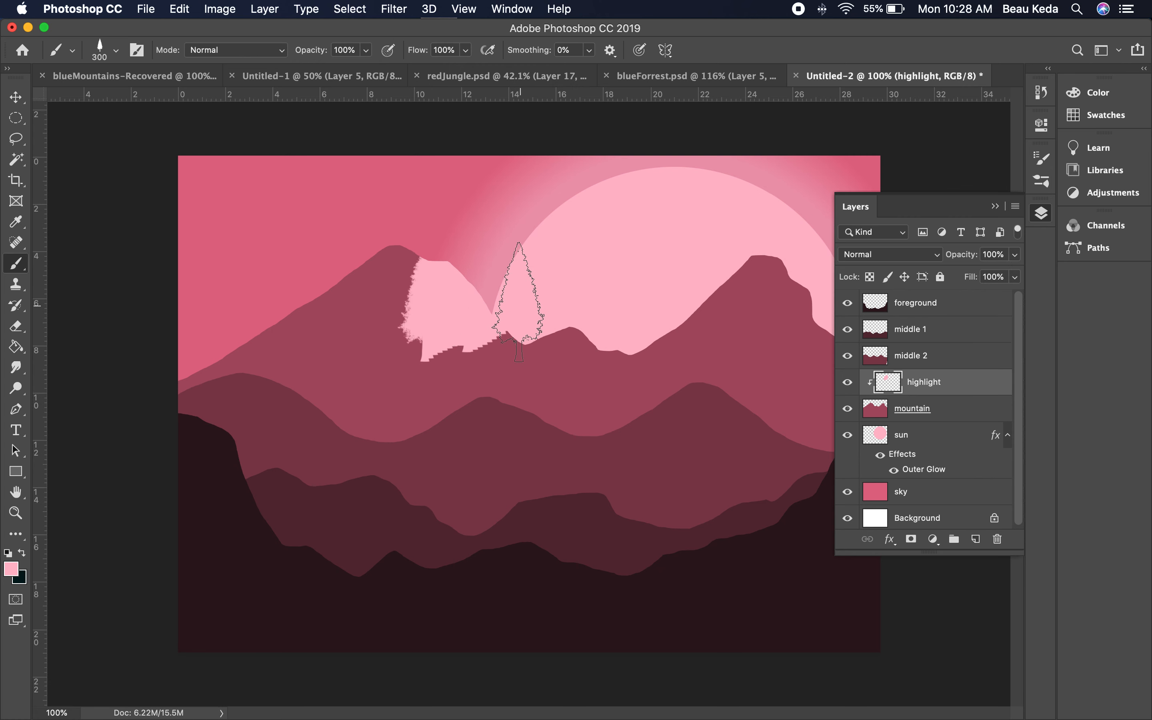
mouse_move(552, 280)
mouse_down()
mouse_move(371, 318)
mouse_move(273, 320)
mouse_move(167, 269)
mouse_move(162, 232)
mouse_up()
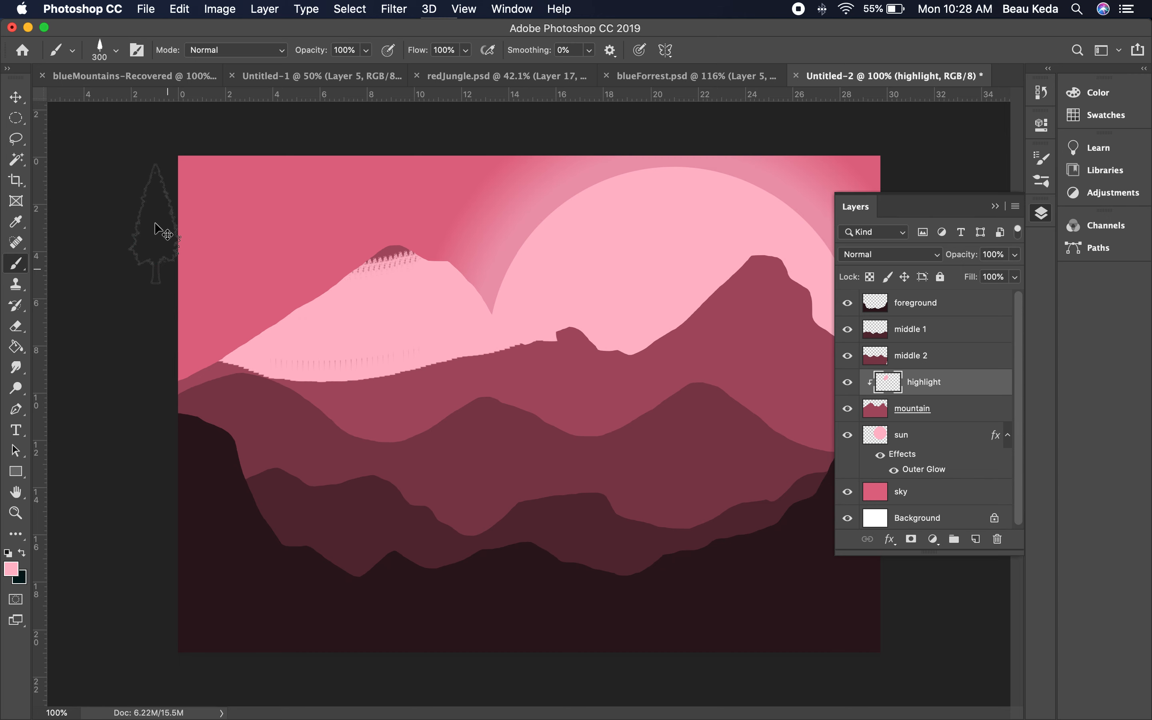
key(super+z)
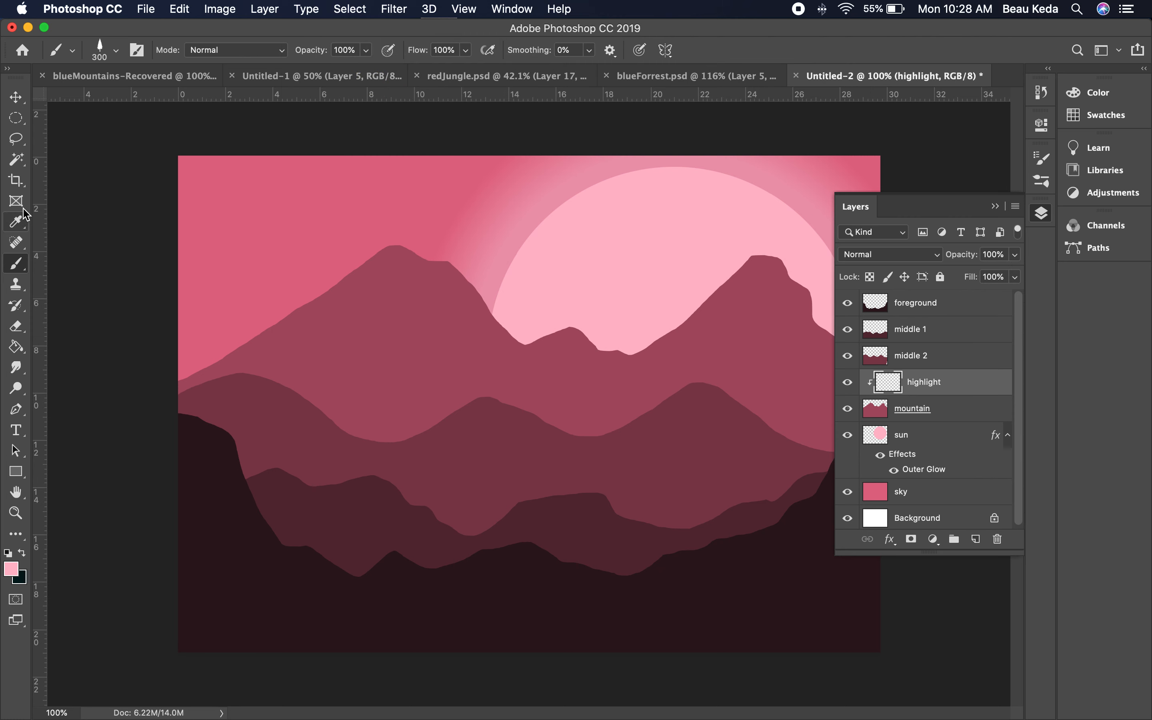
Draw a Lasso selection about 6 cm wide with an uneven inner edge along the left peak's sun-facing slope
key(l)
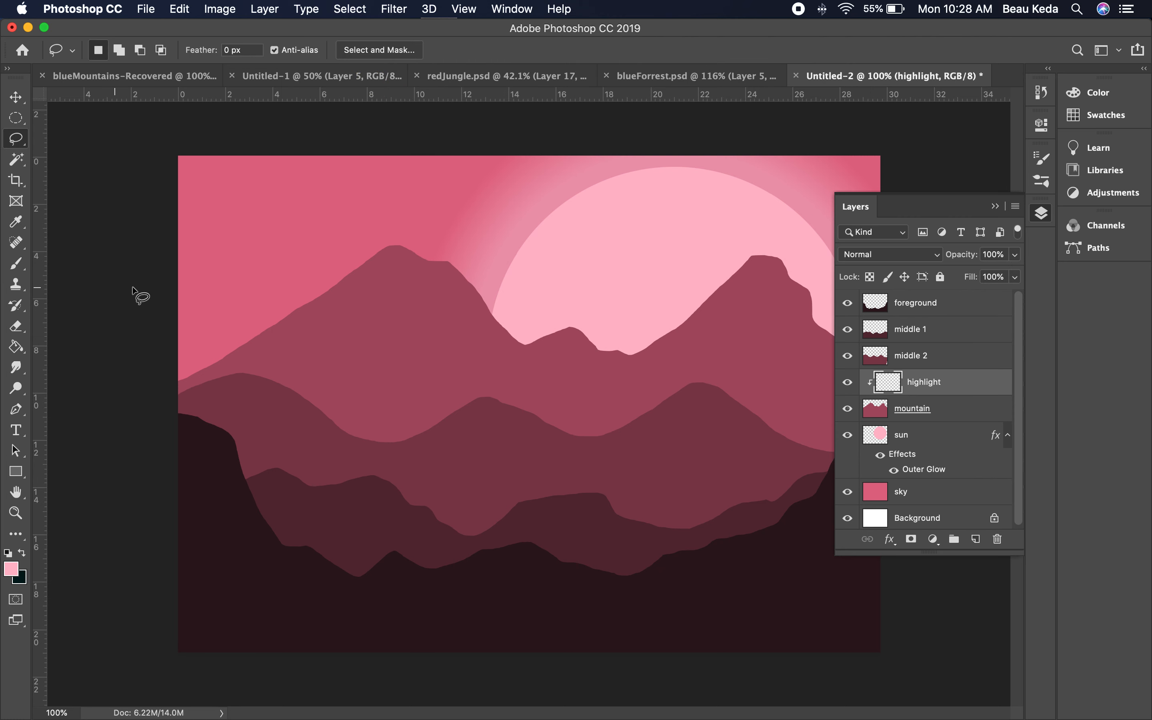
mouse_move(393, 238)
mouse_down()
mouse_move(388, 269)
mouse_move(441, 324)
mouse_up()
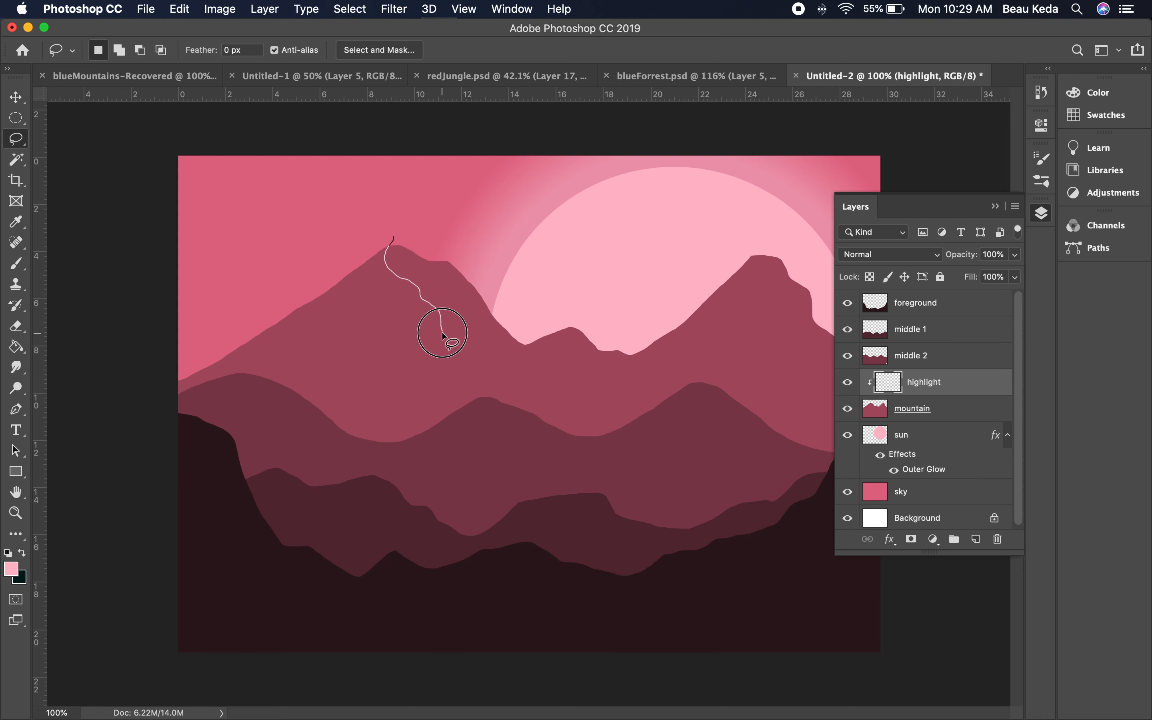
mouse_move(474, 353)
mouse_down()
mouse_move(496, 367)
mouse_move(529, 347)
mouse_move(533, 328)
mouse_move(510, 286)
mouse_move(482, 263)
mouse_move(384, 237)
mouse_up()
Sample the mountain's colour as the foreground colour and raise its brightness to 74%, giving bd5971
key(i)
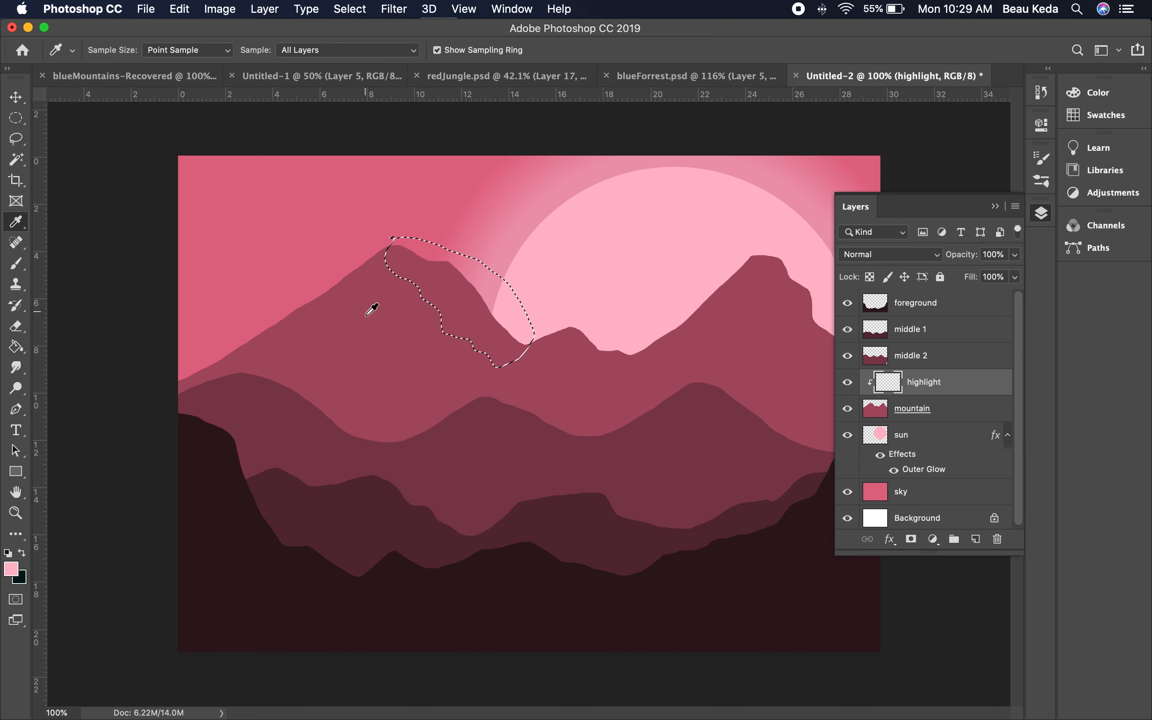
alt+click(369, 317)
click(24, 553)
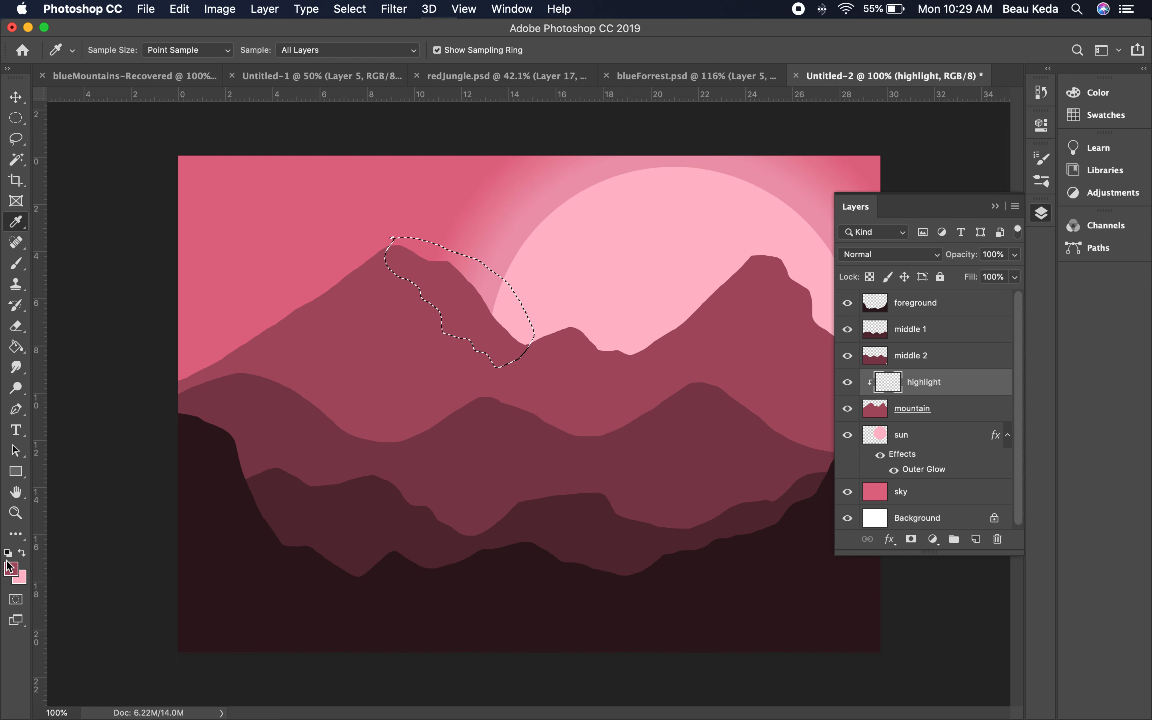
click(10, 567)
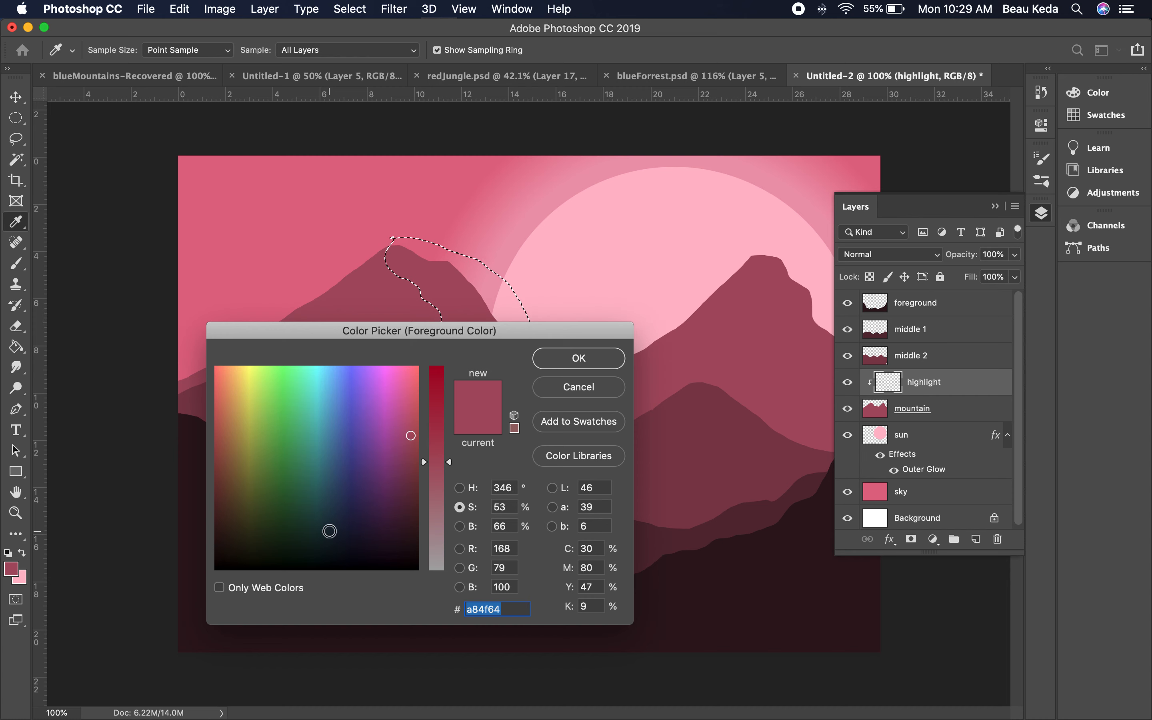
click(459, 527)
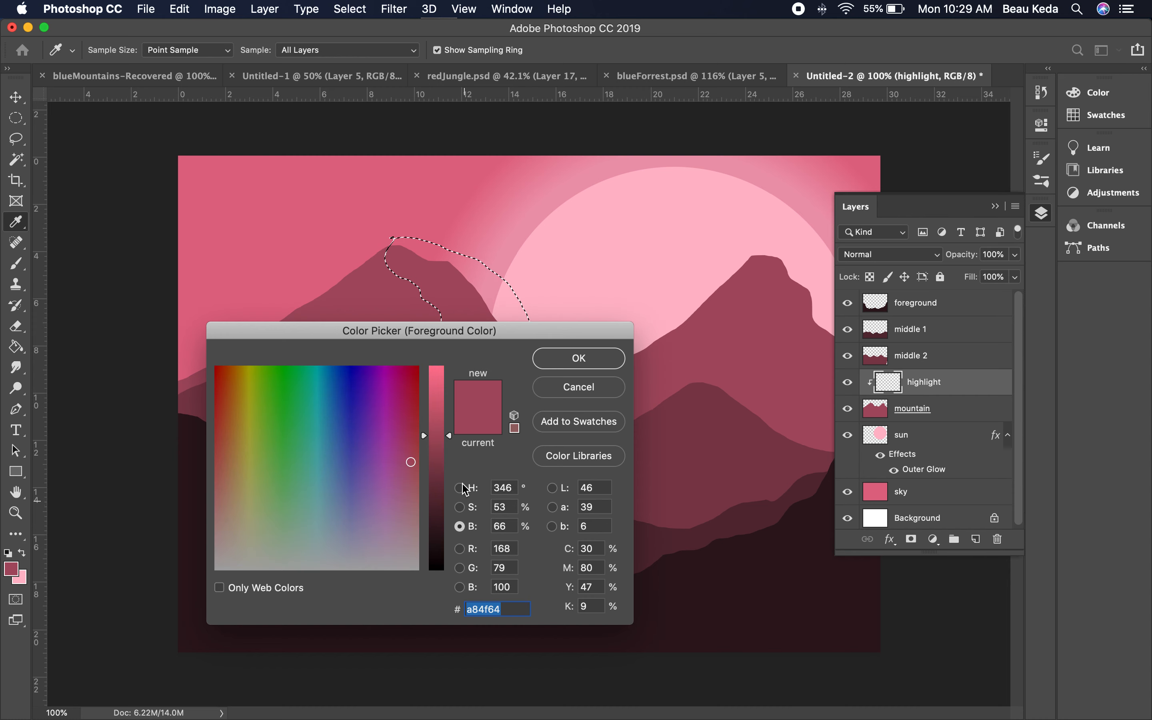
drag(450, 440, 449, 419)
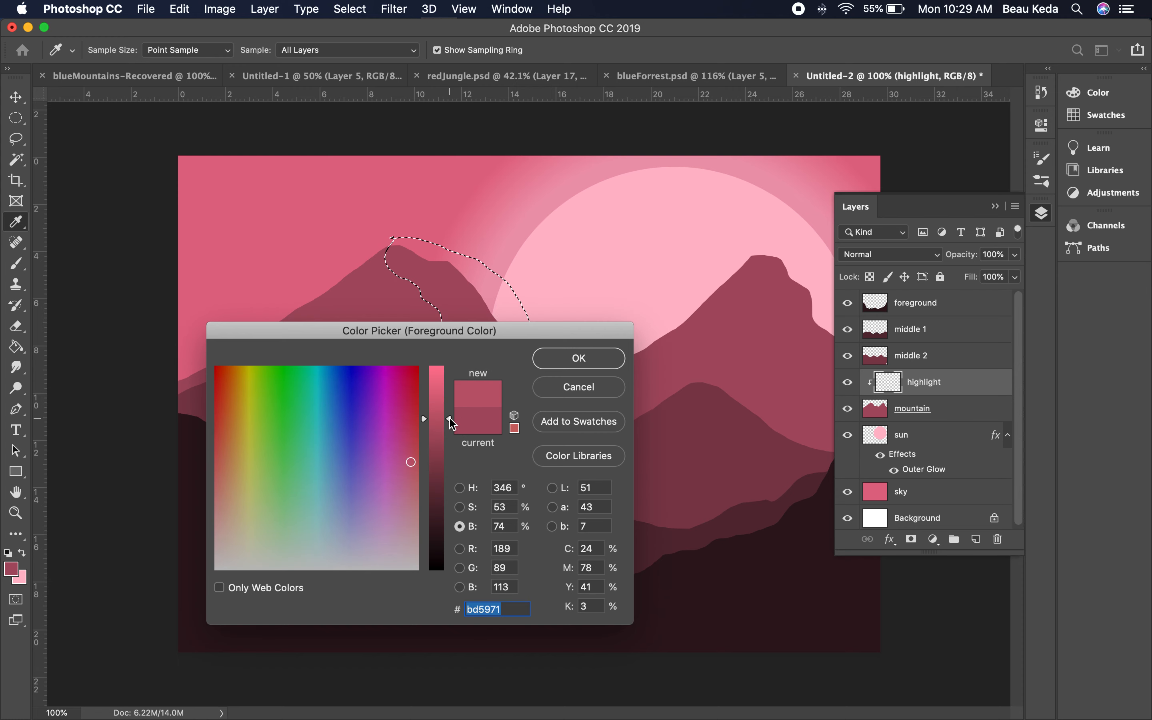
key(Return)
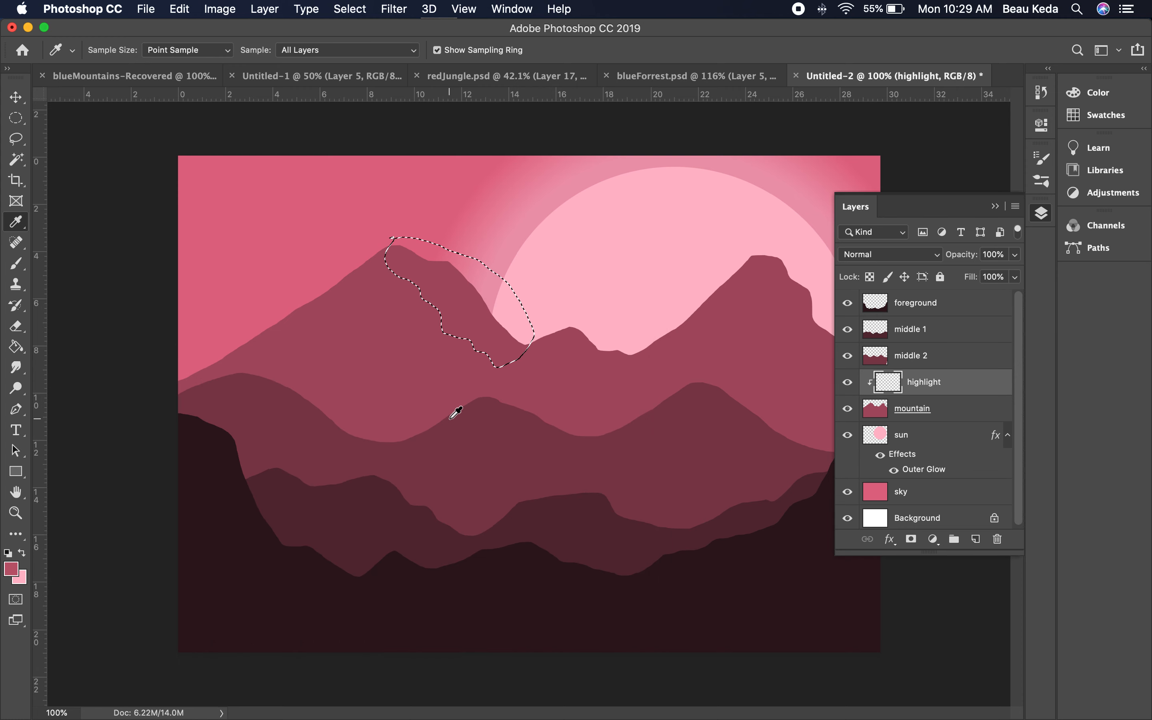
Fill the selected slope of the left peak with the lighter maroon on the "highlight" layer and deselect
key(g)
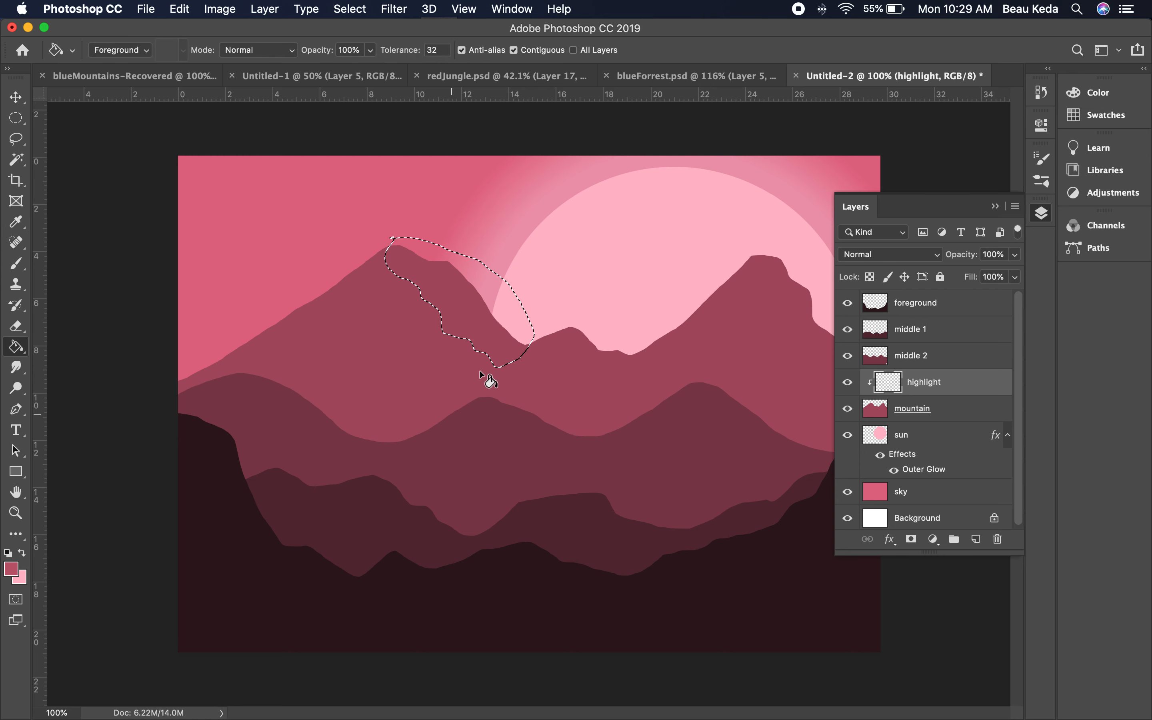
click(462, 305)
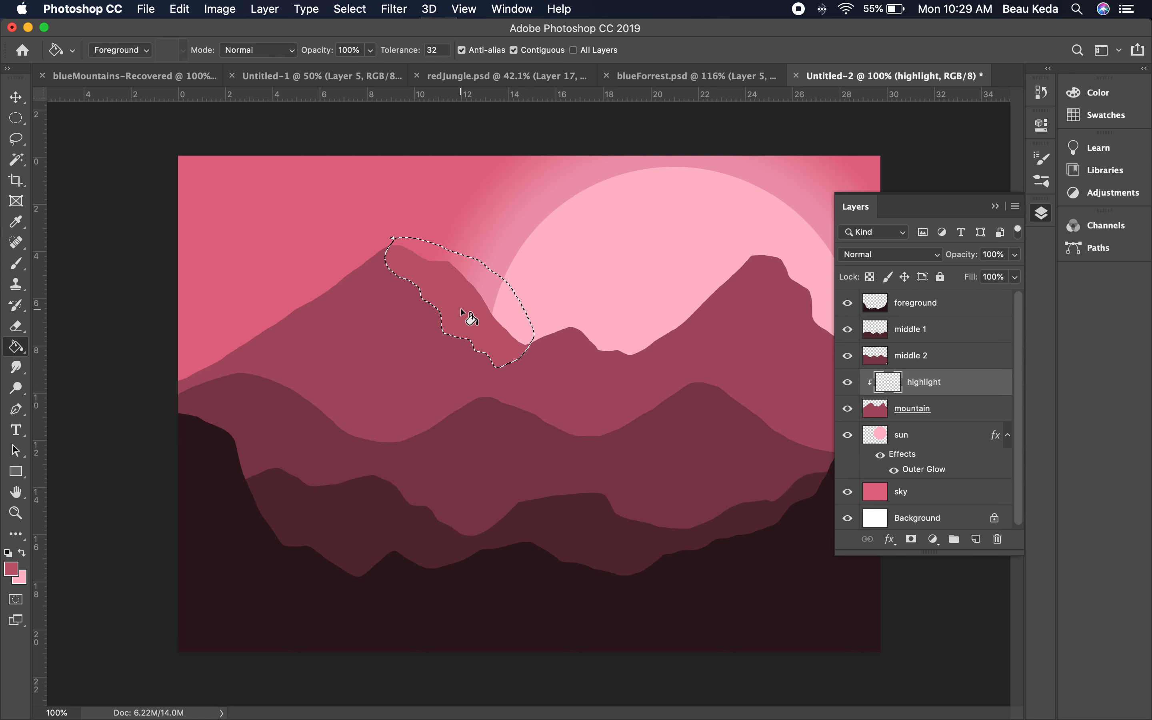
key(super+d)
Lasso a strip about 3 cm wide on the small middle peak's right slope, fill it with the highlight colour, and deselect
key(l)
drag(568, 324, 580, 350)
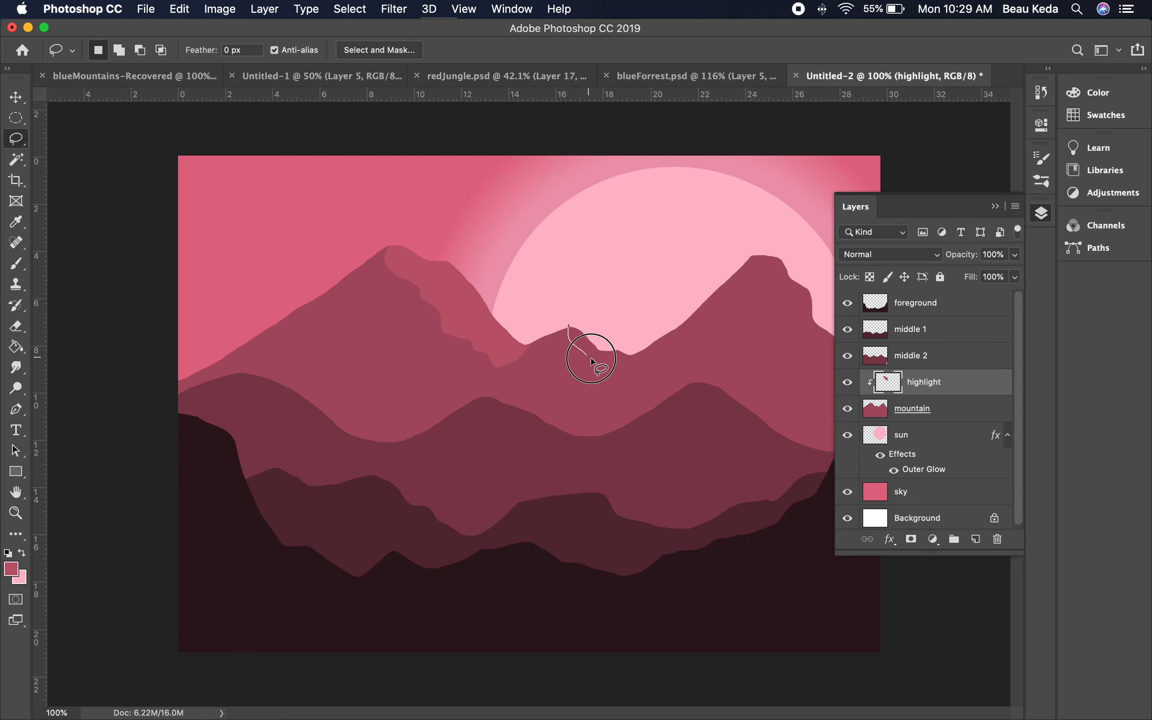
mouse_move(601, 368)
mouse_down()
mouse_move(639, 361)
mouse_move(568, 326)
mouse_up()
key(g)
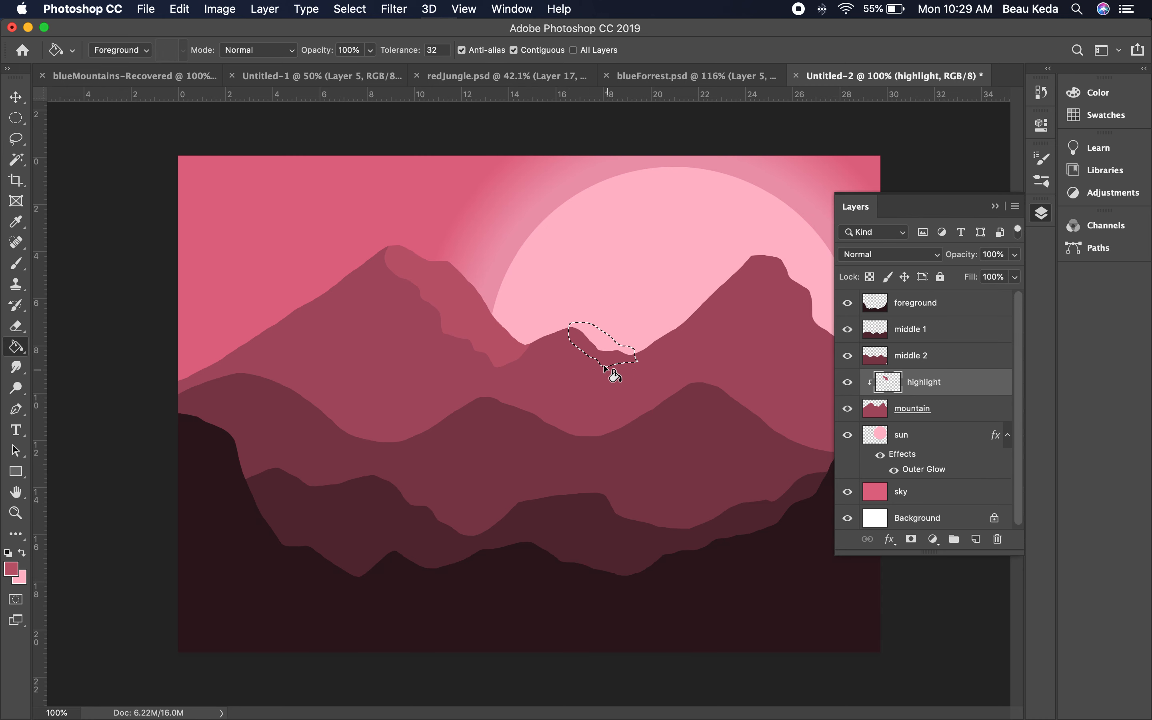
click(580, 337)
key(super+d)
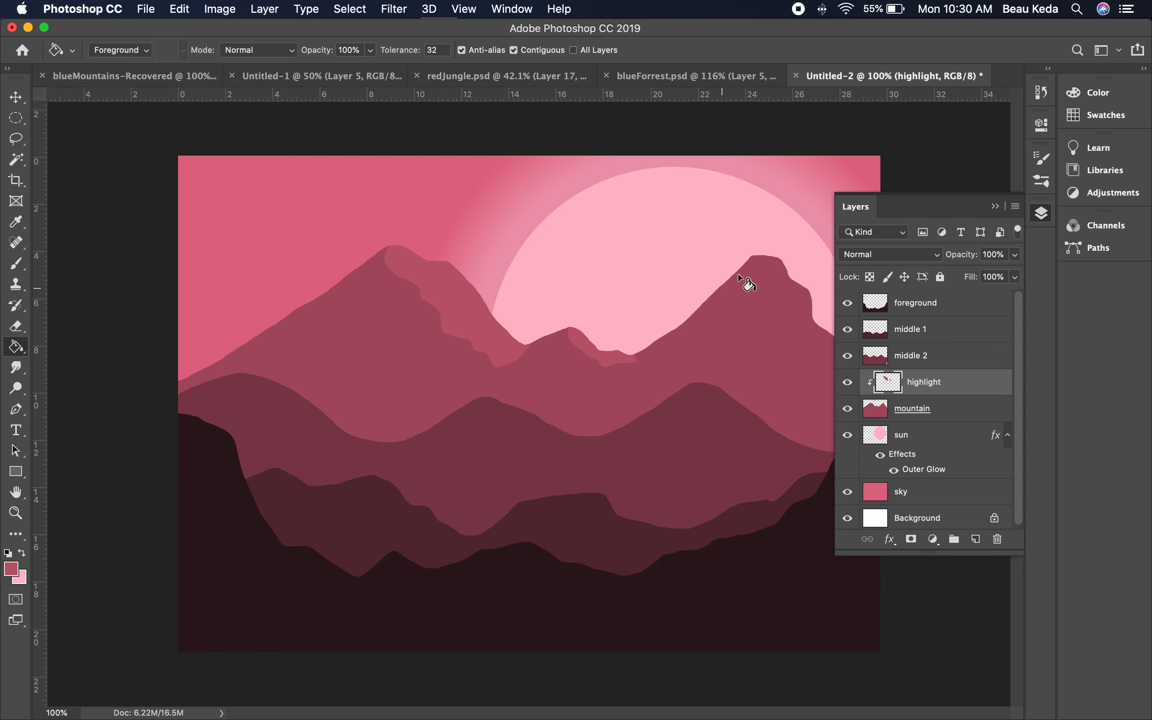
Lasso a narrow strip down the right peak's sun-facing slope, fill it with the highlight colour, and deselect
click(756, 262)
key(l)
key(super+z)
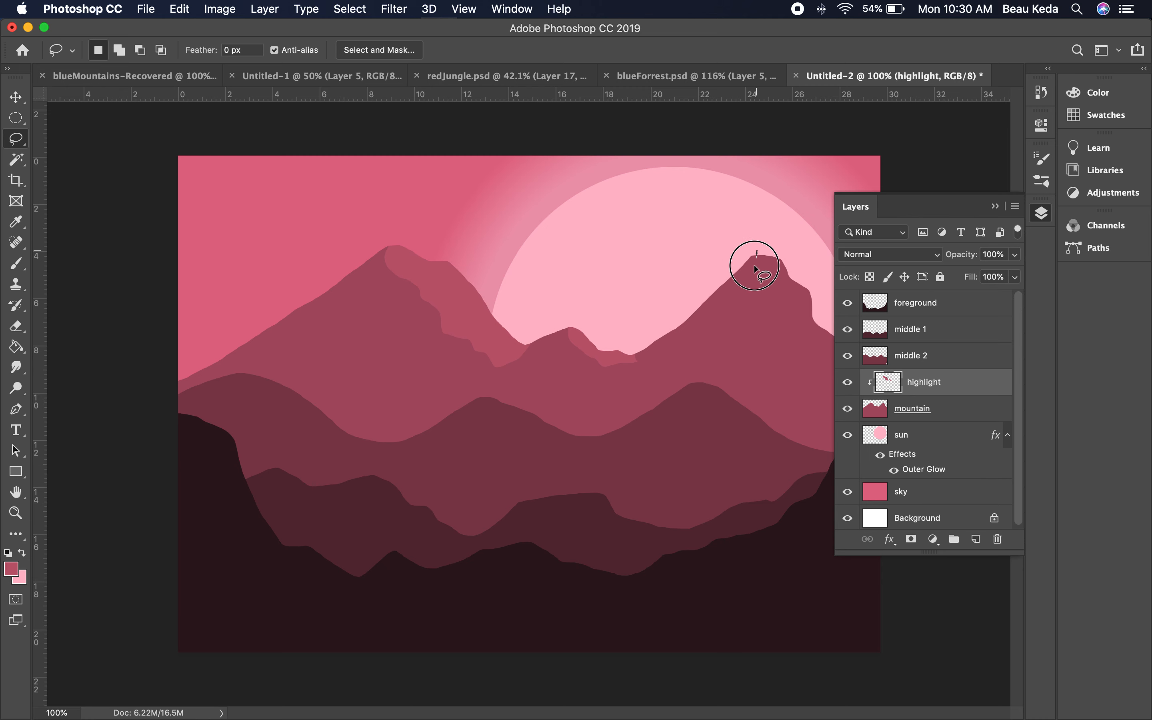
mouse_move(735, 294)
mouse_down()
mouse_move(687, 308)
mouse_move(756, 248)
mouse_up()
key(g)
click(736, 286)
key(super+d)
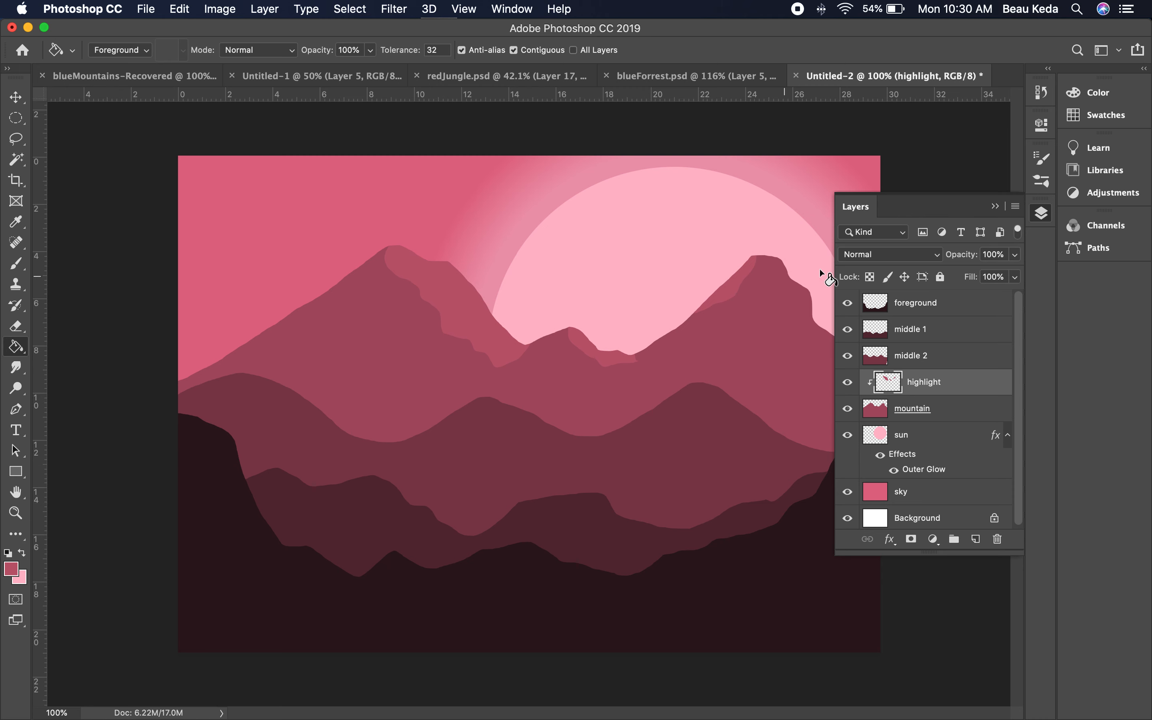
Add a new unclipped layer directly above the "highlight" layer and name it "cloud 1"
click(996, 206)
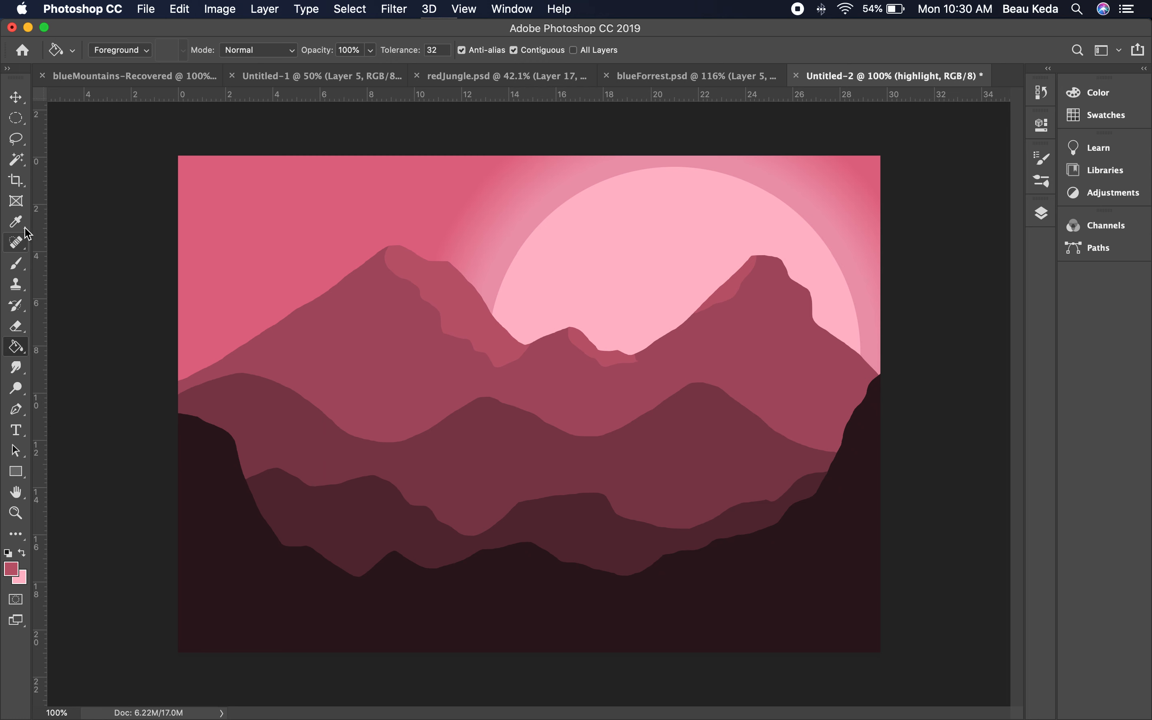
key(l)
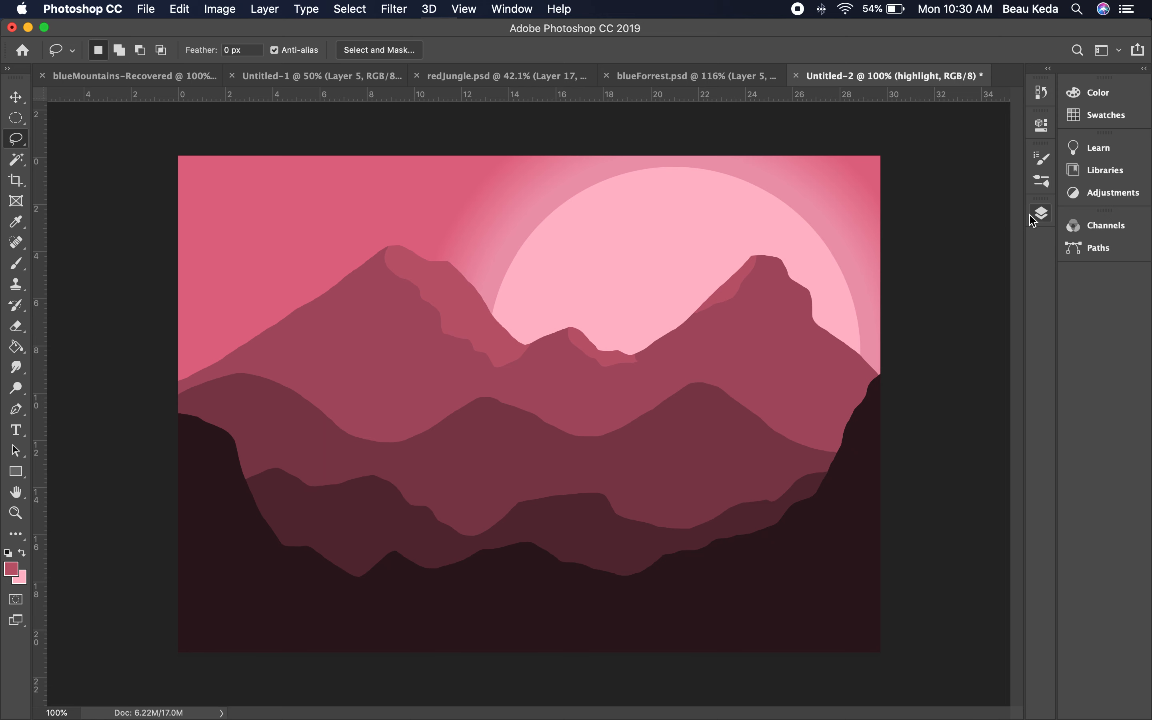
click(1046, 219)
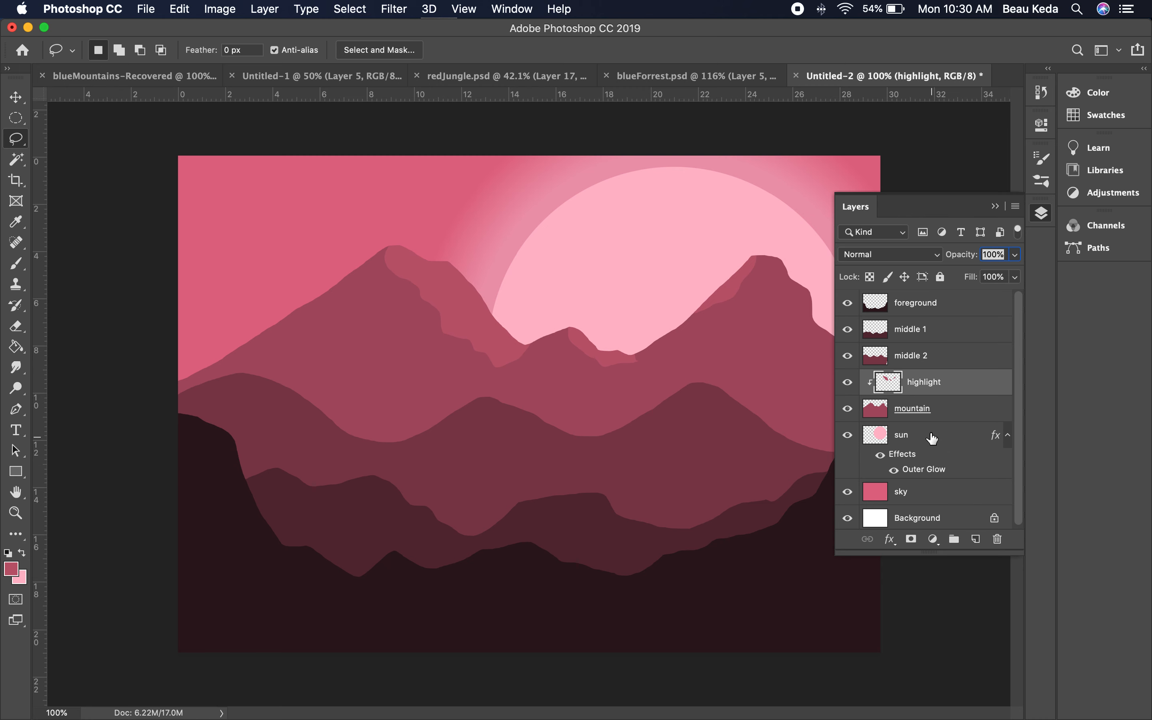
click(950, 409)
click(963, 362)
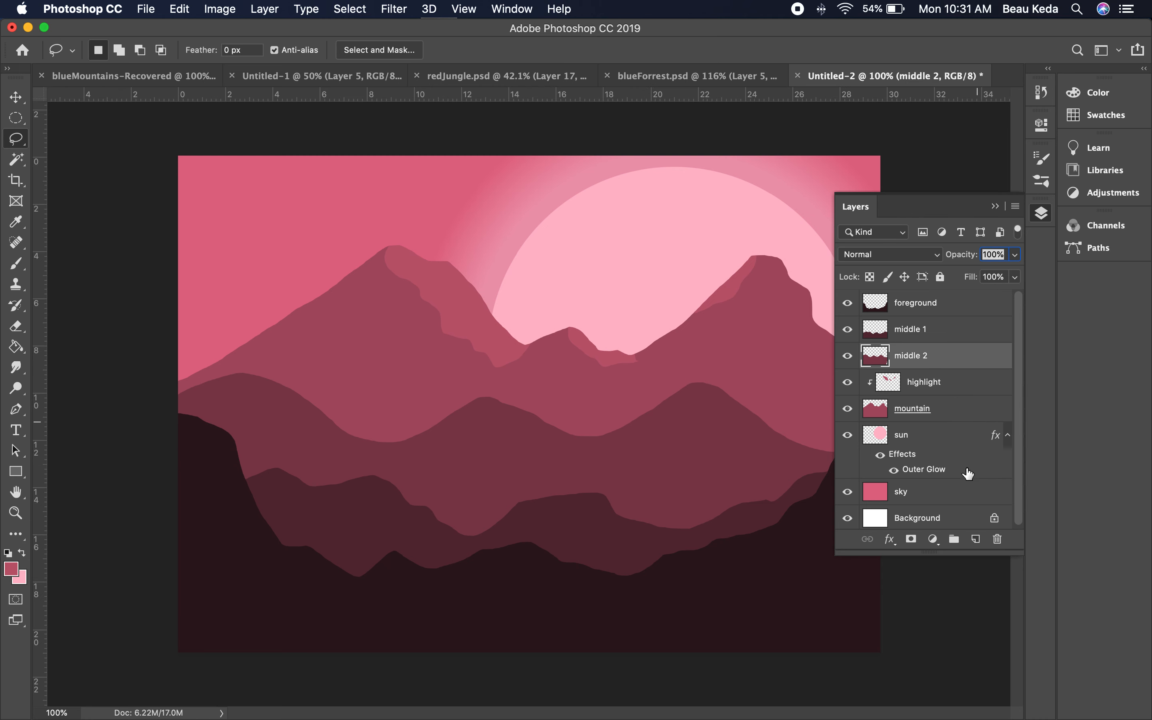
click(971, 540)
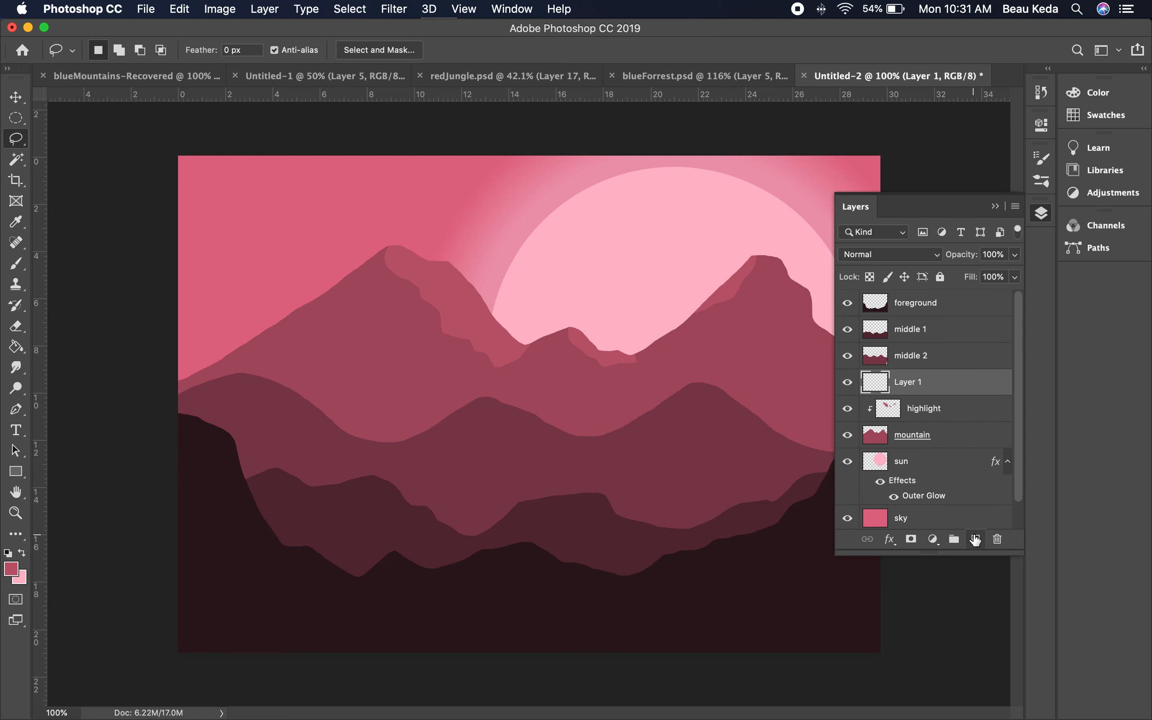
double_click(909, 383)
text(cloud)
key(Return)
Lasso a wispy cloud outline about 16 cm wide across the left peak, tapering to a thin tail over the sun
mouse_move(223, 297)
mouse_down()
mouse_move(298, 267)
mouse_move(387, 276)
mouse_move(381, 286)
mouse_move(431, 303)
mouse_move(584, 304)
mouse_move(470, 312)
mouse_up()
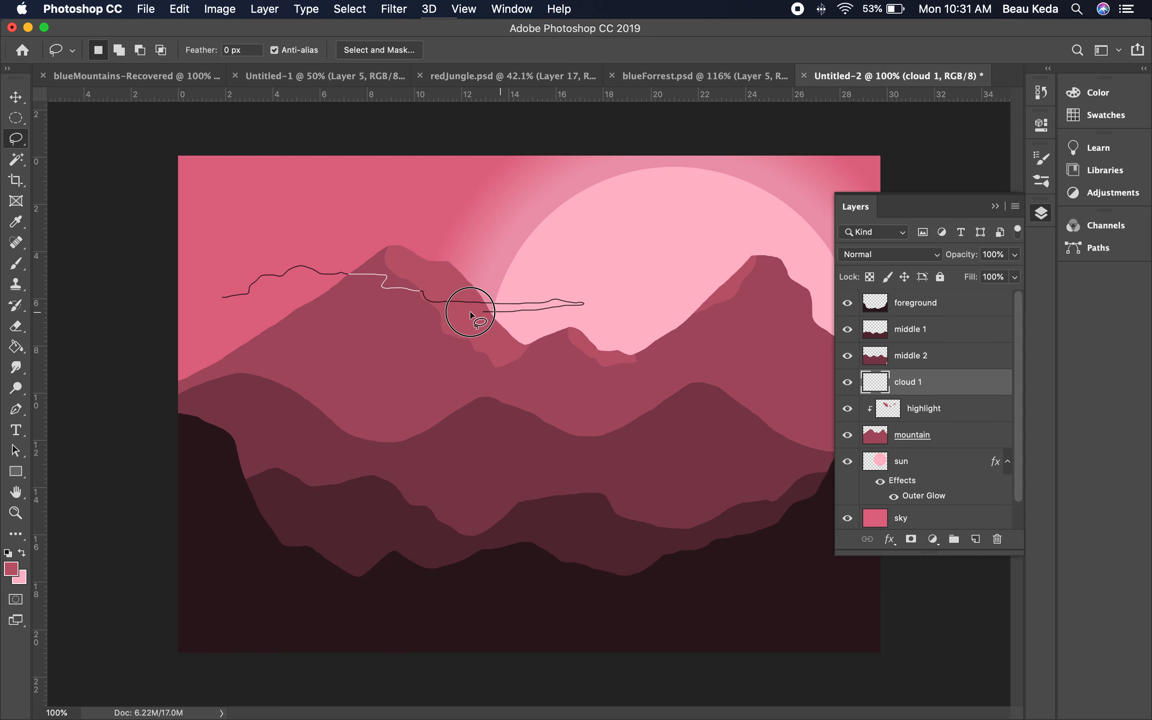
drag(403, 326, 350, 305)
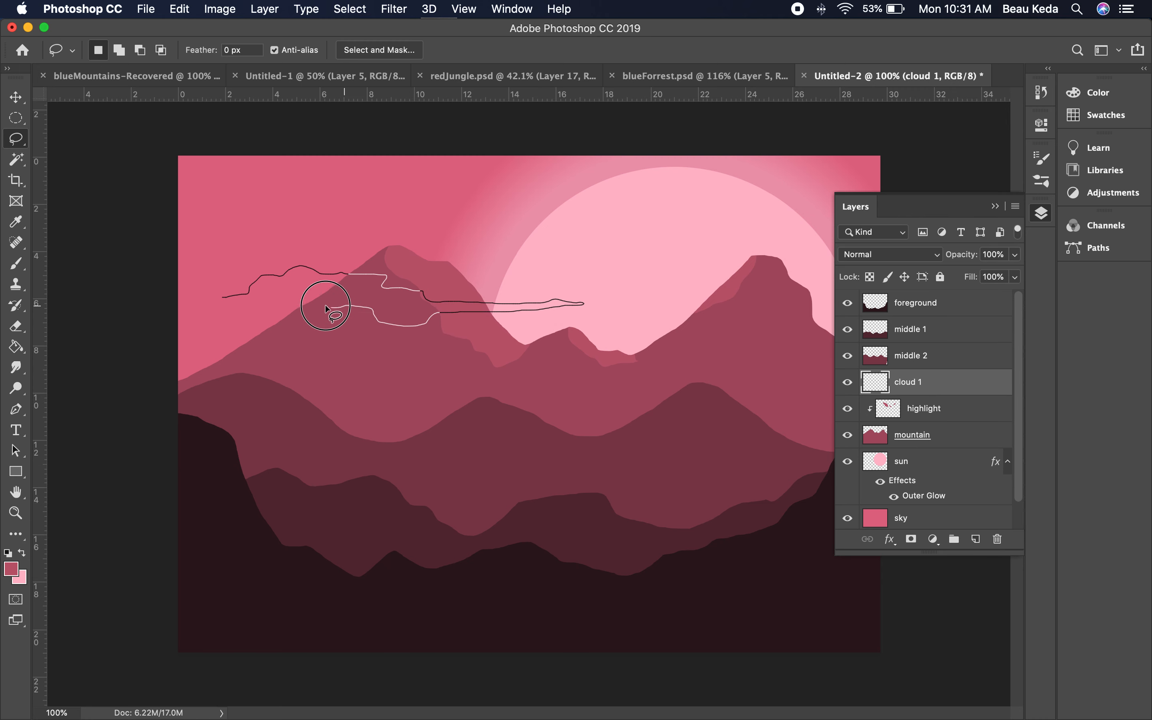
mouse_move(263, 315)
mouse_down()
mouse_move(208, 296)
mouse_move(223, 296)
mouse_up()
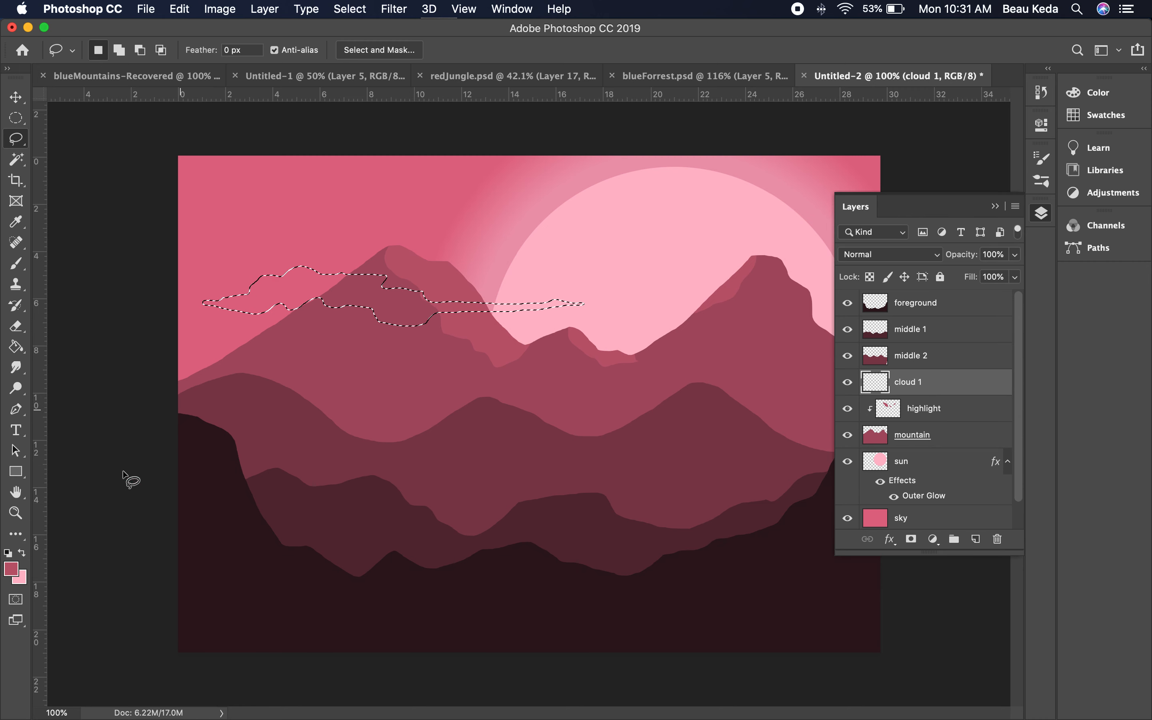
Try filling the cloud selection with the foreground colour desaturated to 33% (bd7e8d), and undo the fill
click(12, 569)
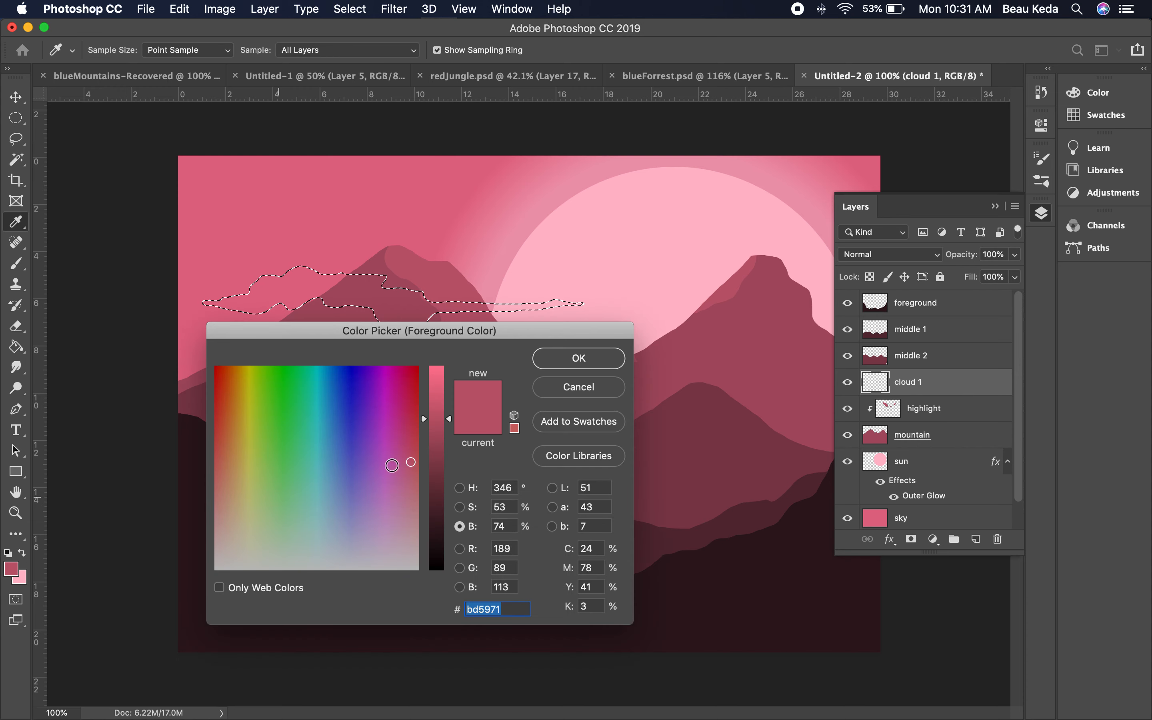
click(459, 507)
drag(446, 462, 437, 501)
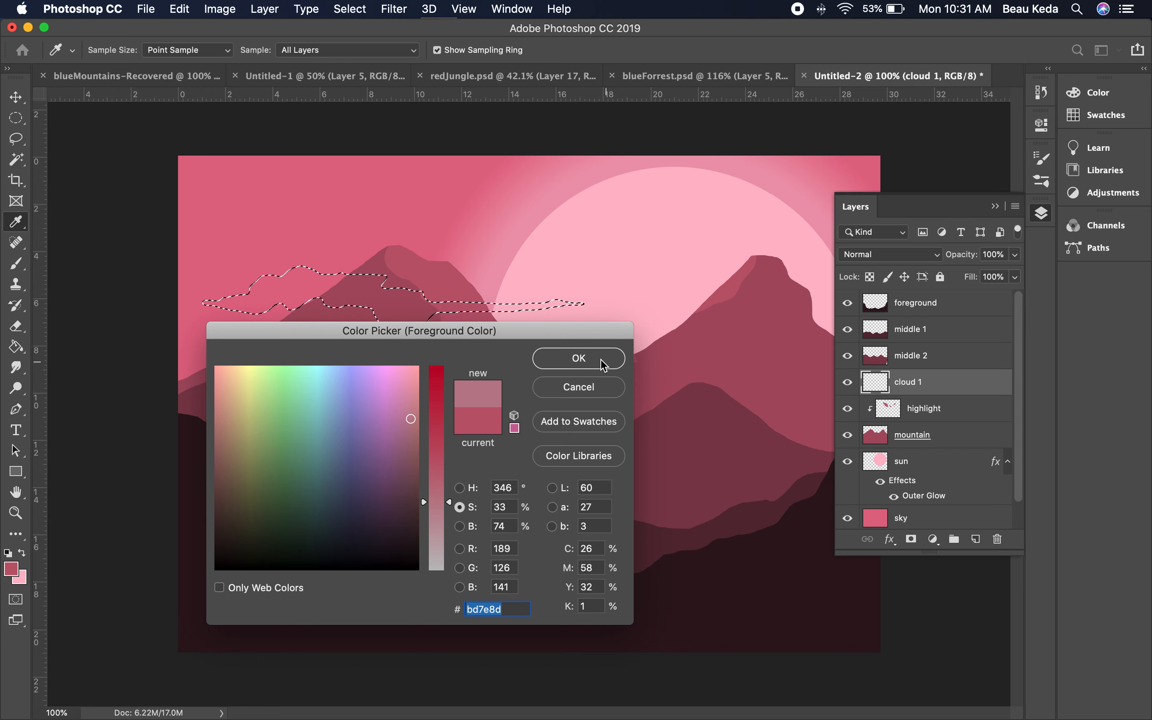
click(578, 357)
key(l)
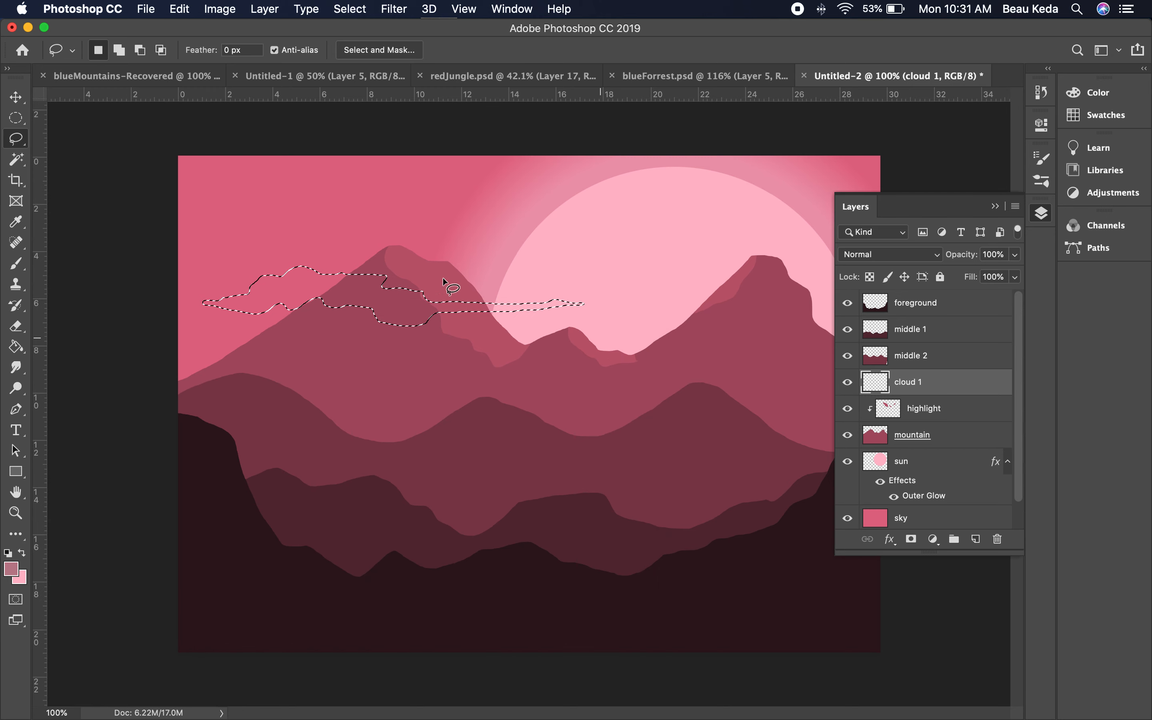
key(g)
click(320, 291)
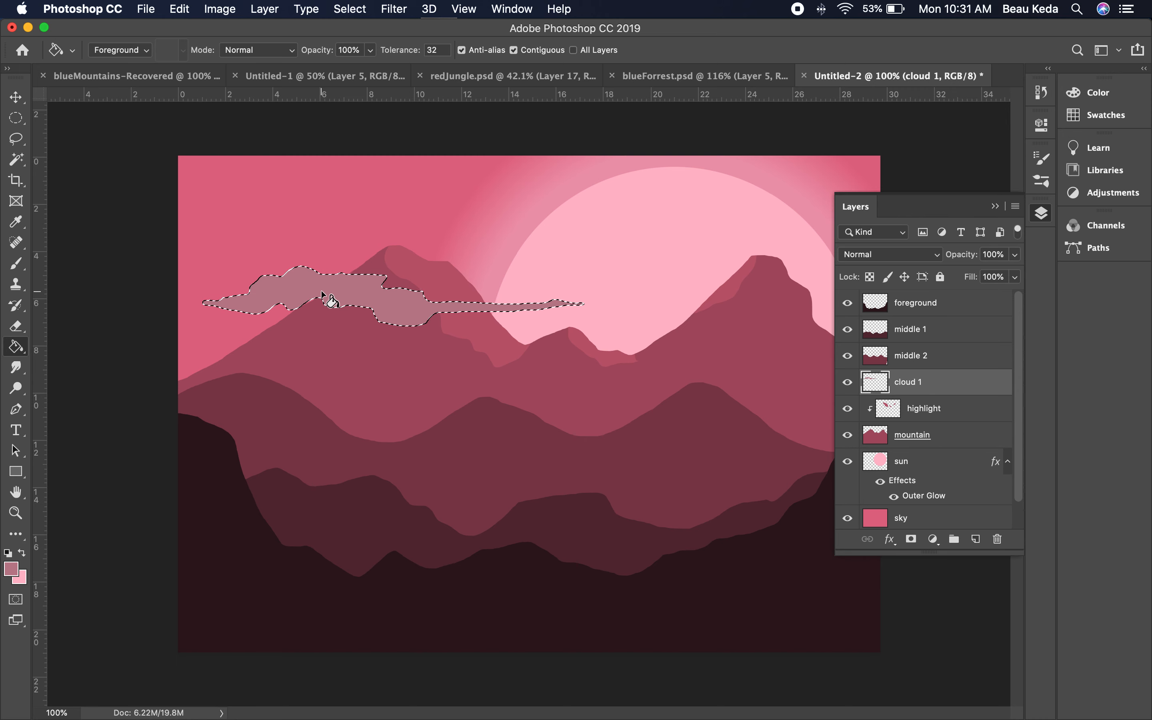
key(super+d)
key(super+z)
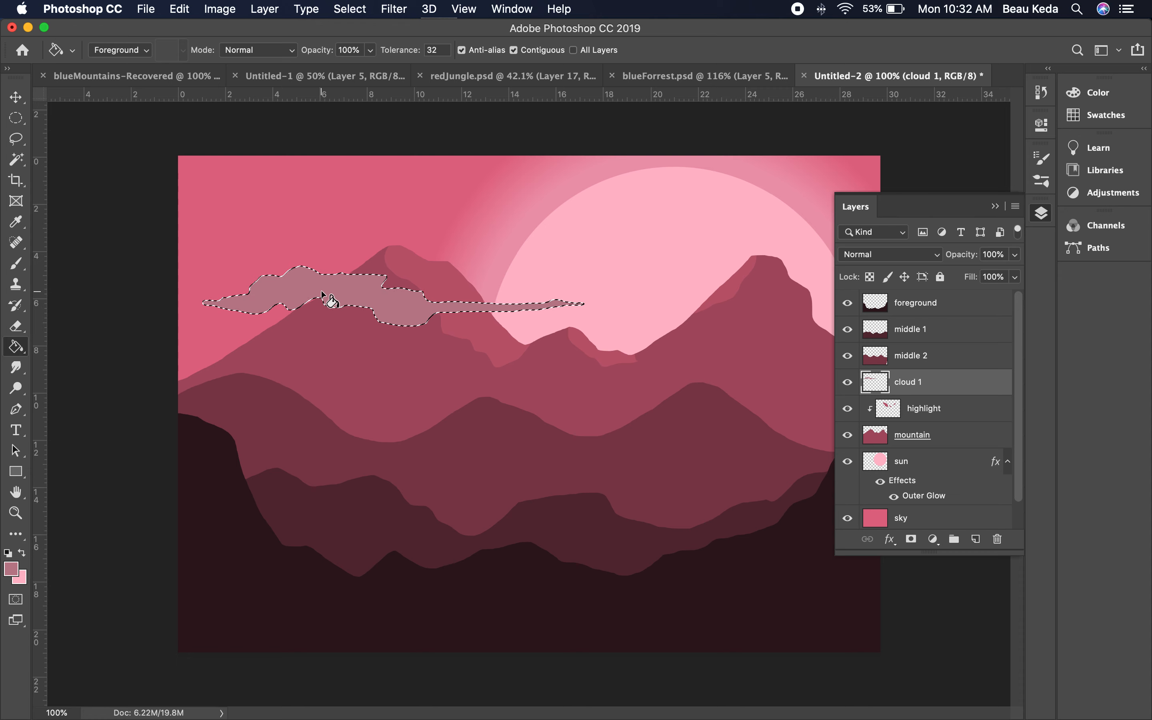
key(super+z)
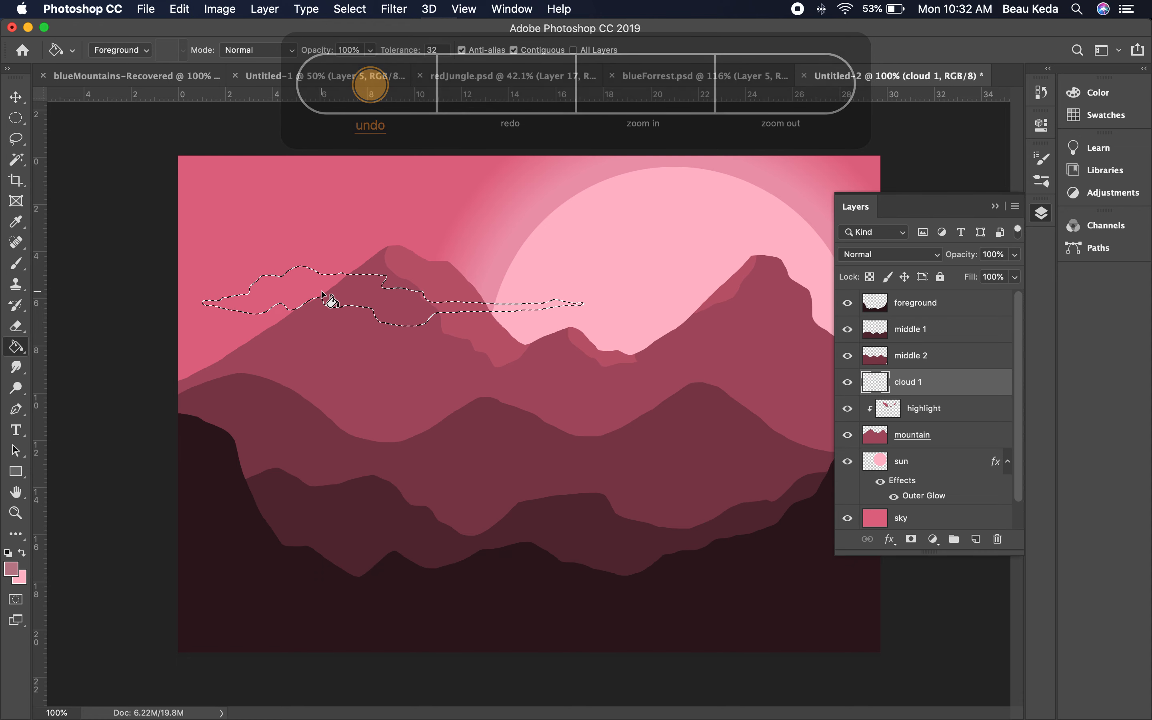
Swap the foreground and background colours and lower the sun pink's saturation to get a paler pink foreground
key(i)
click(618, 245)
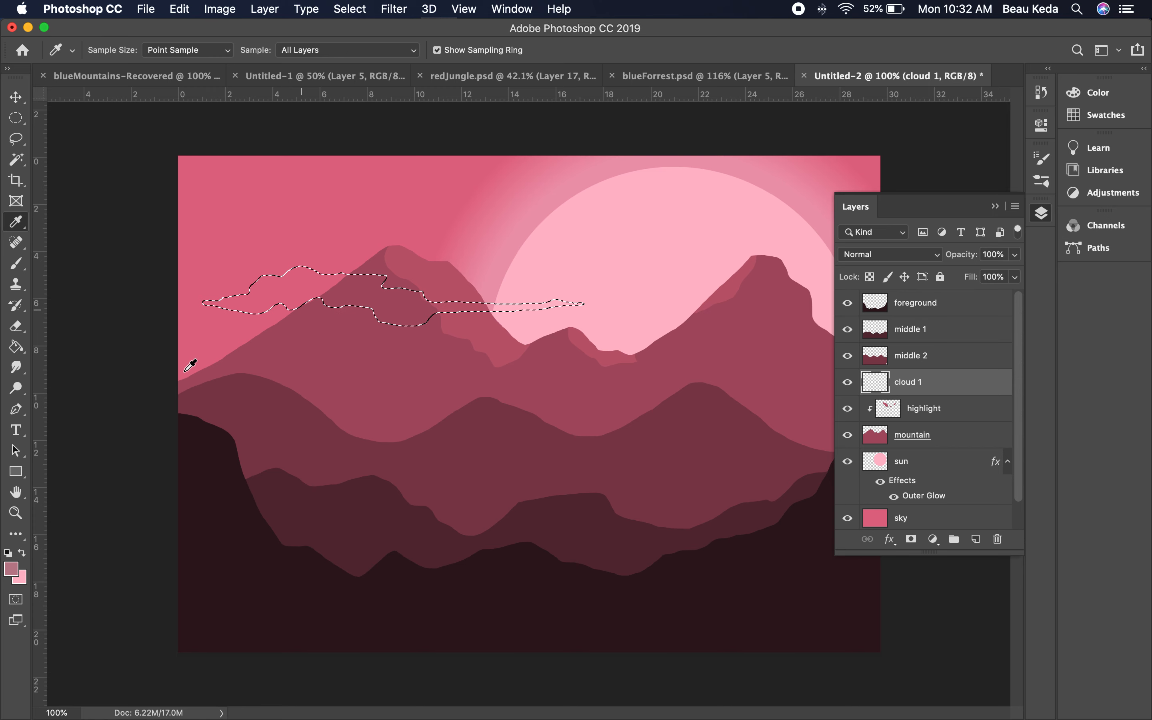
click(23, 553)
click(12, 568)
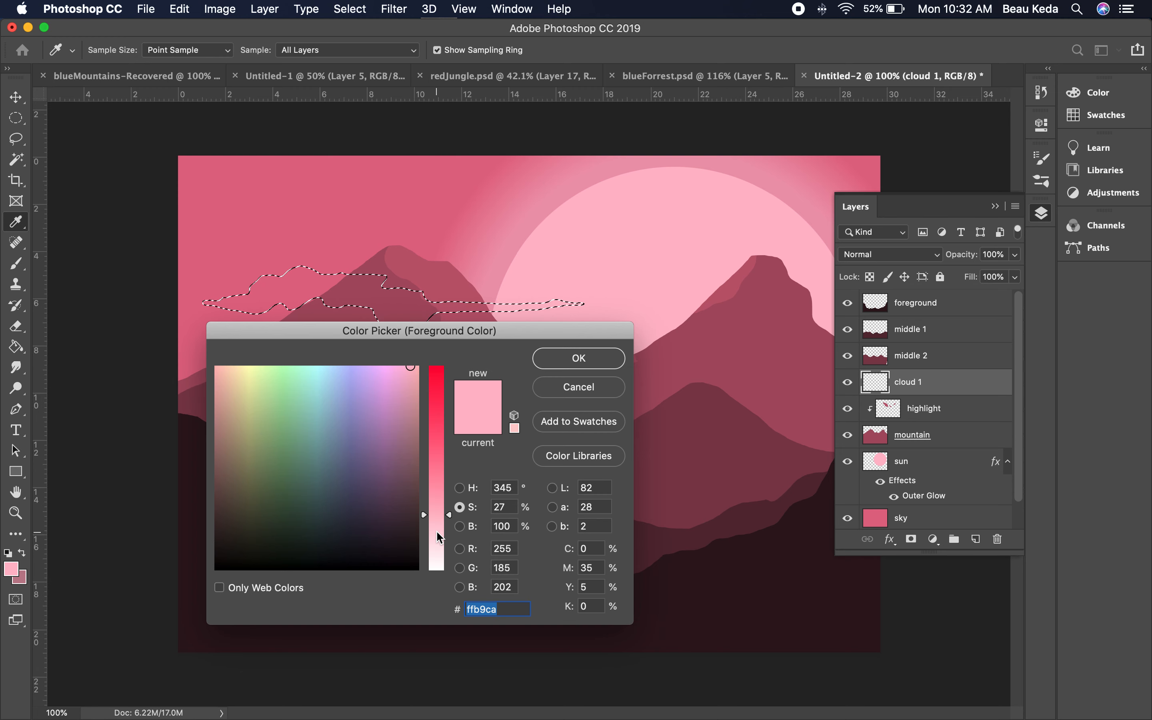
drag(437, 537, 438, 533)
key(Return)
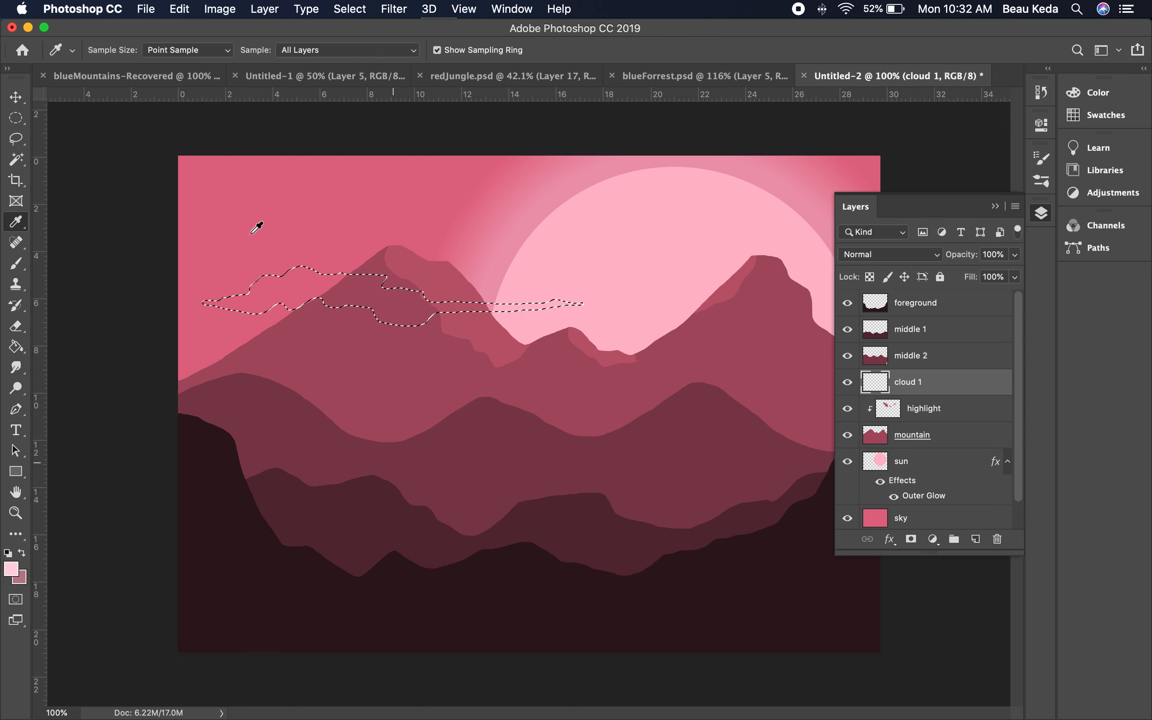
Fill the selected cloud outline with the paler pink on the "cloud 1" layer and deselect
key(g)
click(300, 299)
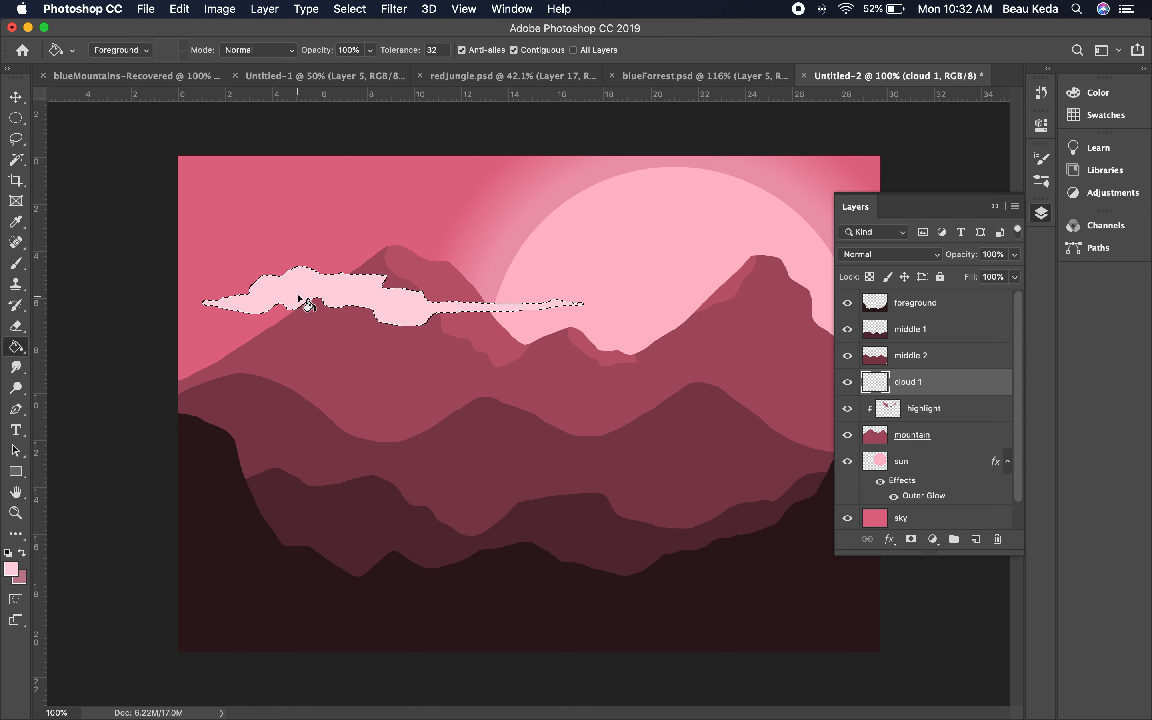
key(super+d)
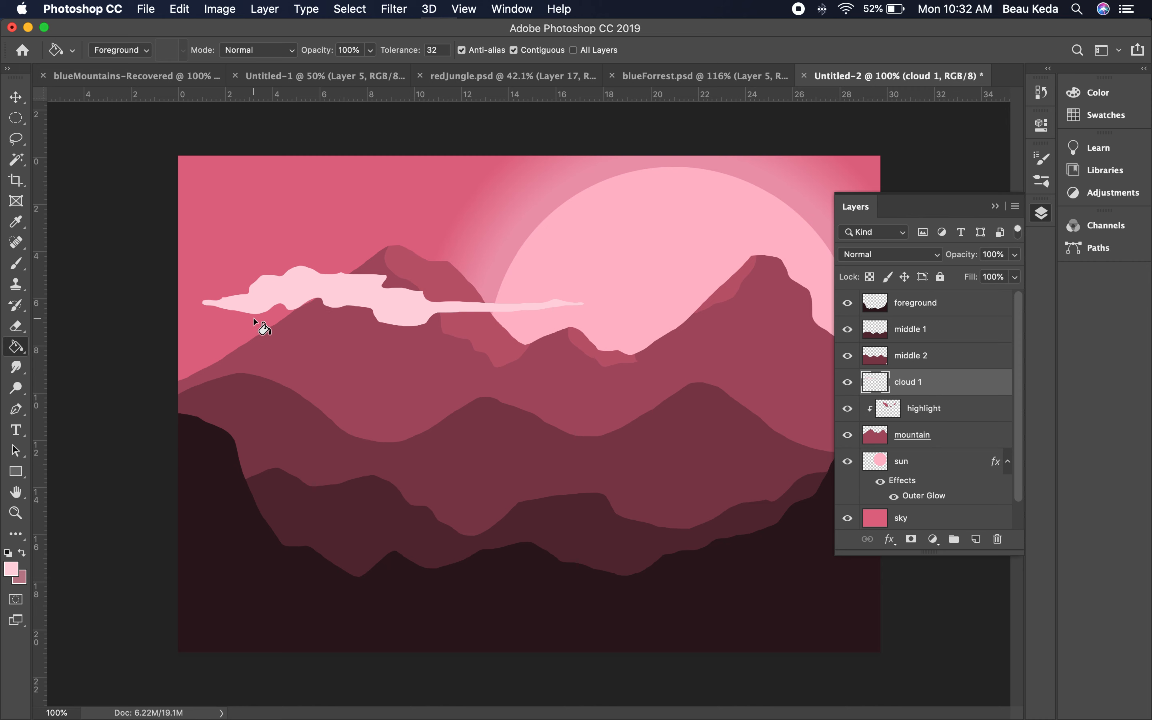
key(l)
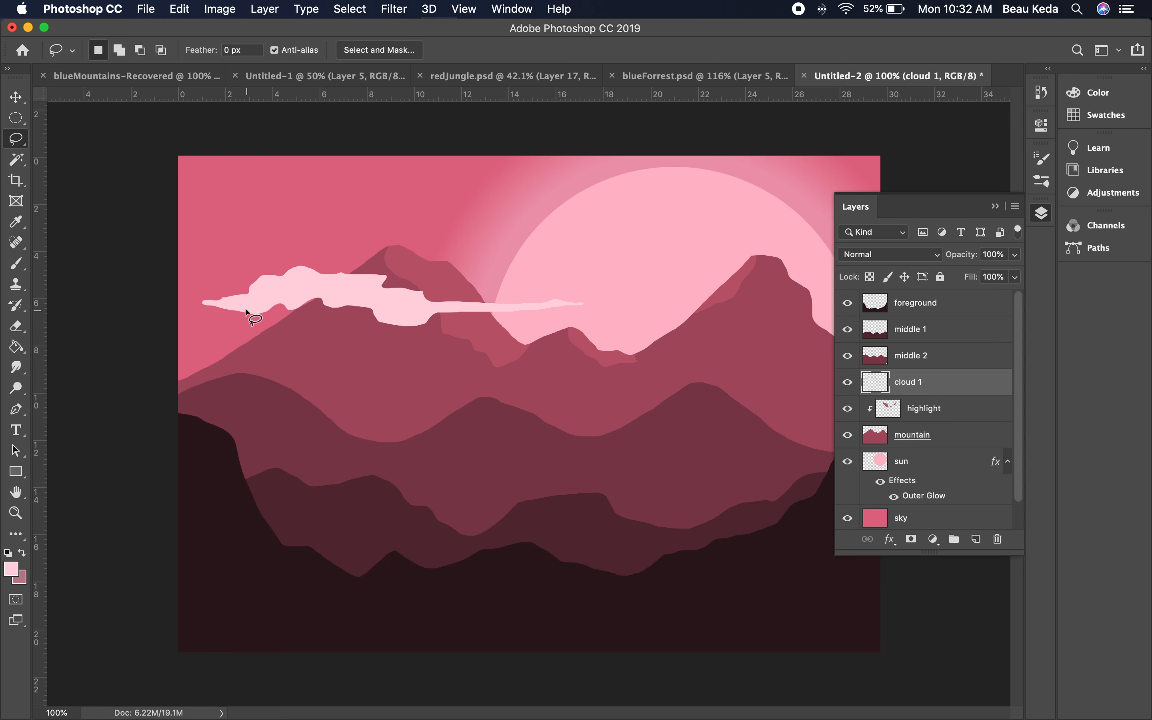
drag(240, 306, 308, 328)
mouse_move(314, 331)
mouse_down()
mouse_move(410, 343)
mouse_move(444, 328)
mouse_move(437, 321)
mouse_up()
key(super+z)
Lasso a bulge about 7.5 cm wide along the cloud's underside, fill it with the same pale pink, and deselect
mouse_move(247, 309)
mouse_down()
mouse_move(304, 334)
mouse_move(408, 338)
mouse_move(400, 301)
mouse_move(369, 291)
mouse_move(327, 284)
mouse_move(235, 301)
mouse_up()
key(g)
click(315, 326)
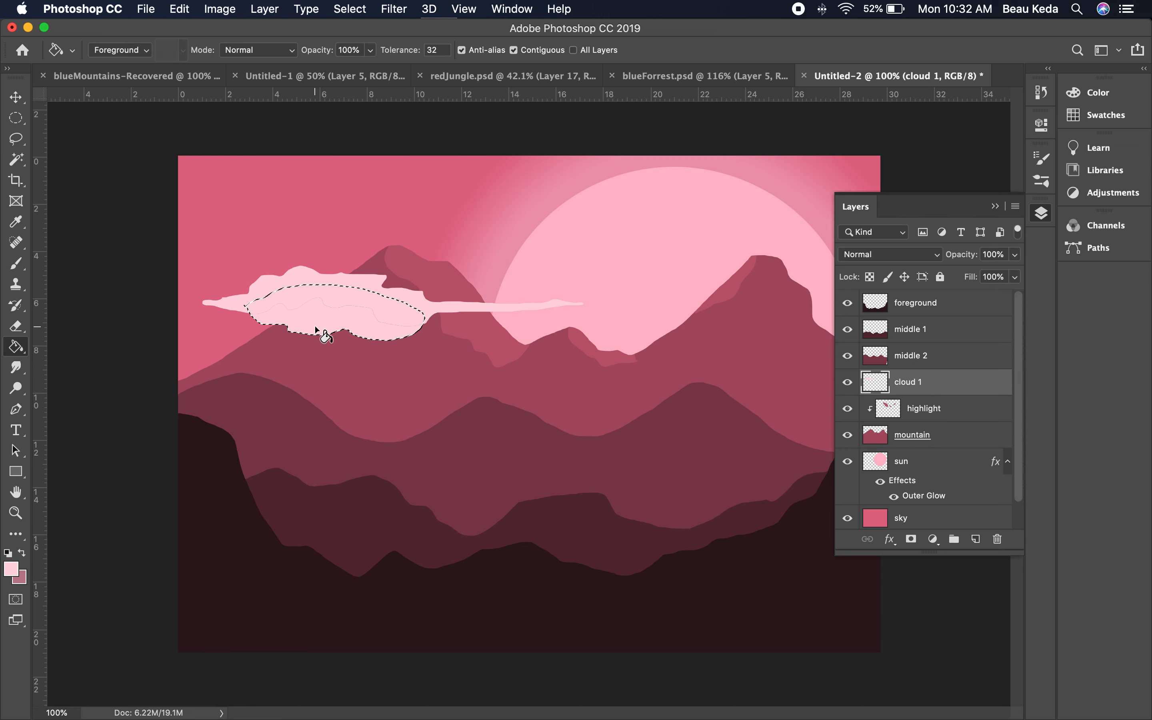
key(ctrl+d)
key(ctrl+z)
click(315, 312)
key(ctrl+d)
Add a new layer directly below "cloud 1" and name it "cloud 2"
key(ctrl+minus)
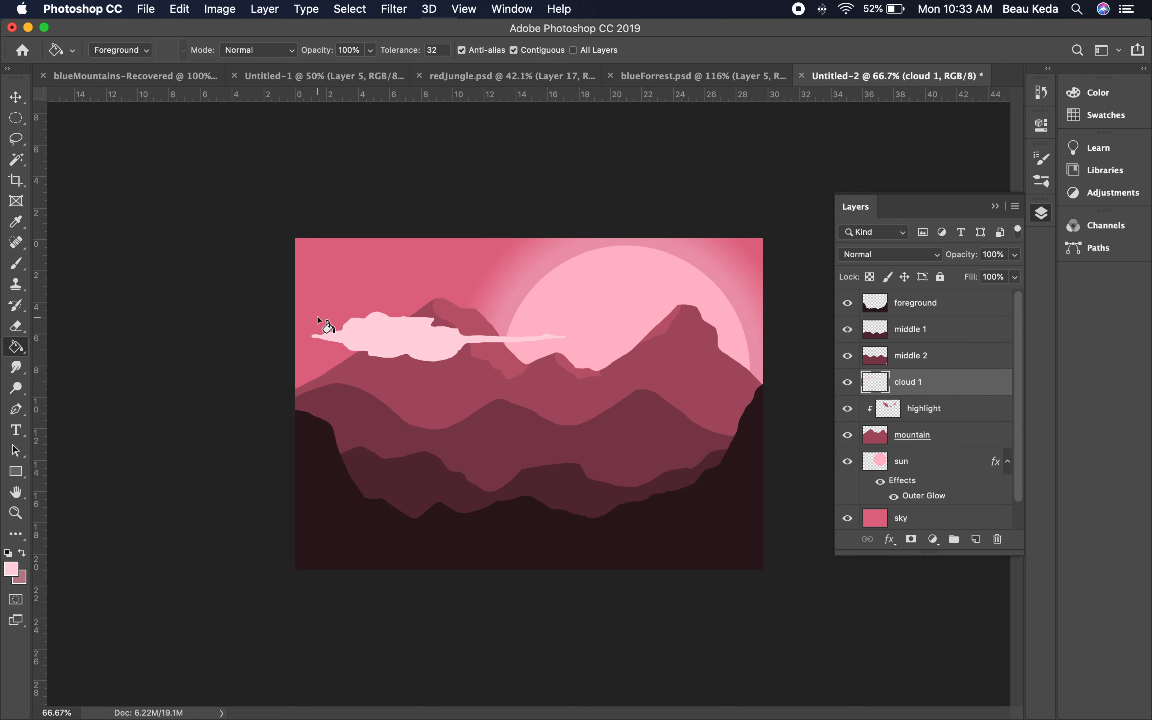
key(space)
drag(518, 326, 399, 310)
super+click(976, 540)
double_click(914, 410)
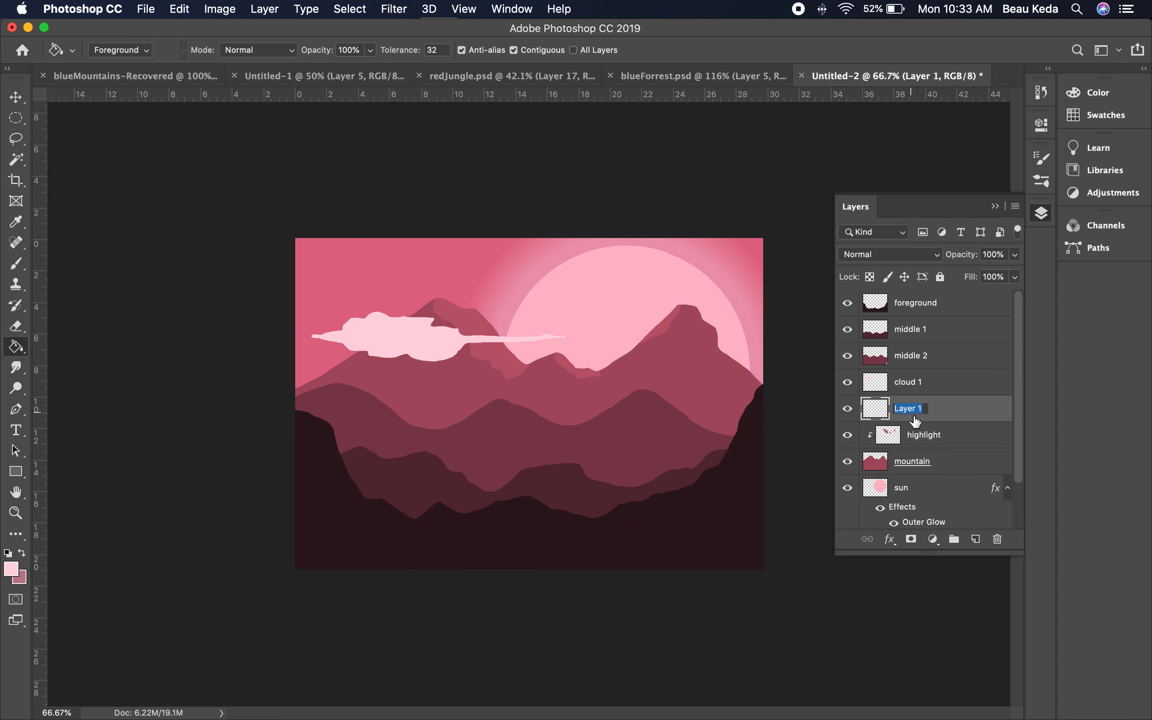
text(cloud 2)
key(Return)
Move the "cloud 2" layer between the "mountain" and "sun" layers
drag(933, 417, 944, 470)
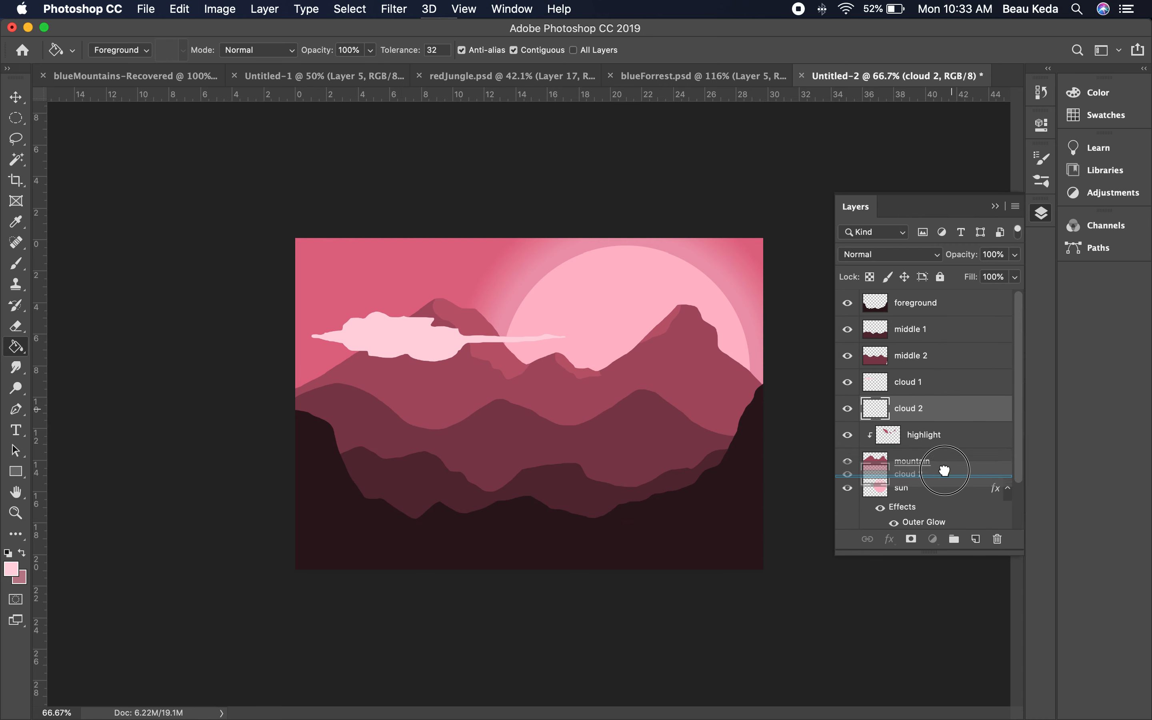
mouse_move(944, 470)
mouse_down()
mouse_move(924, 560)
mouse_move(946, 477)
mouse_up()
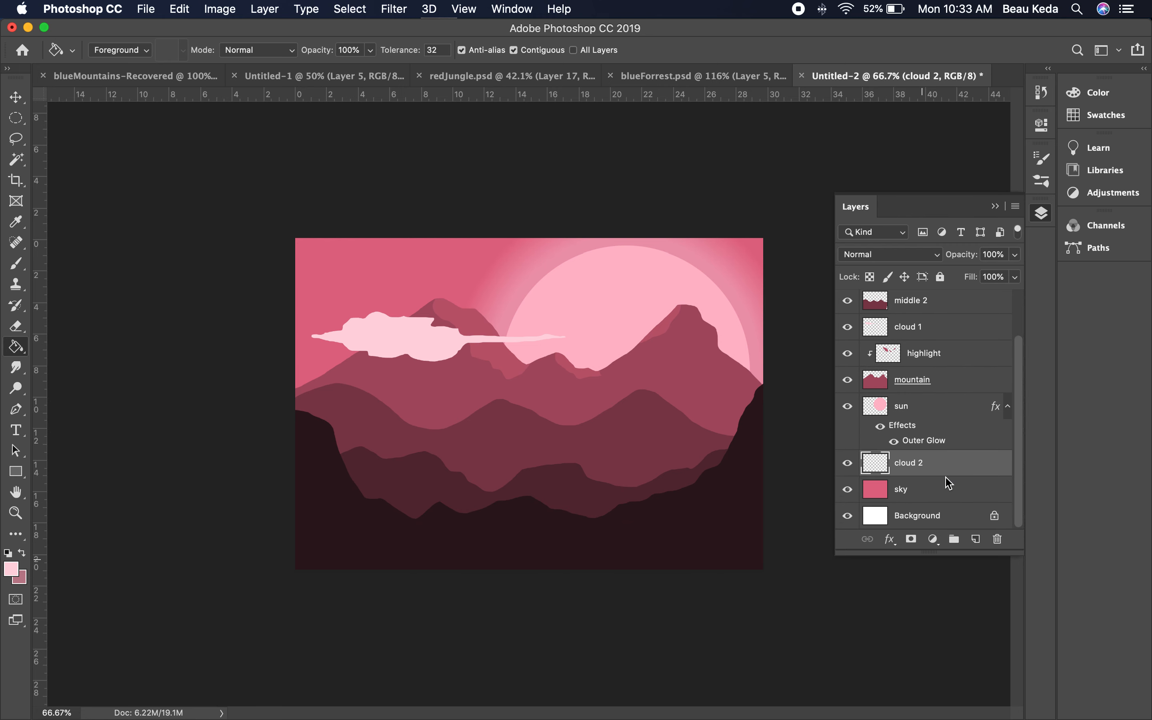
key(l)
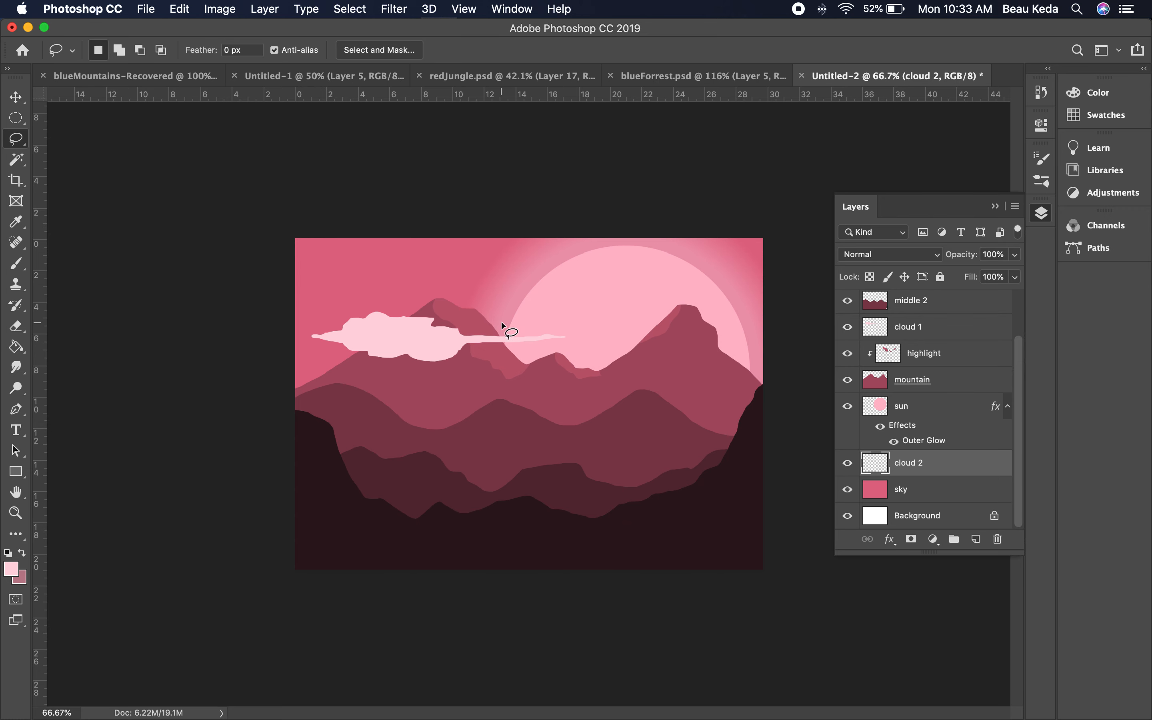
drag(911, 462, 926, 404)
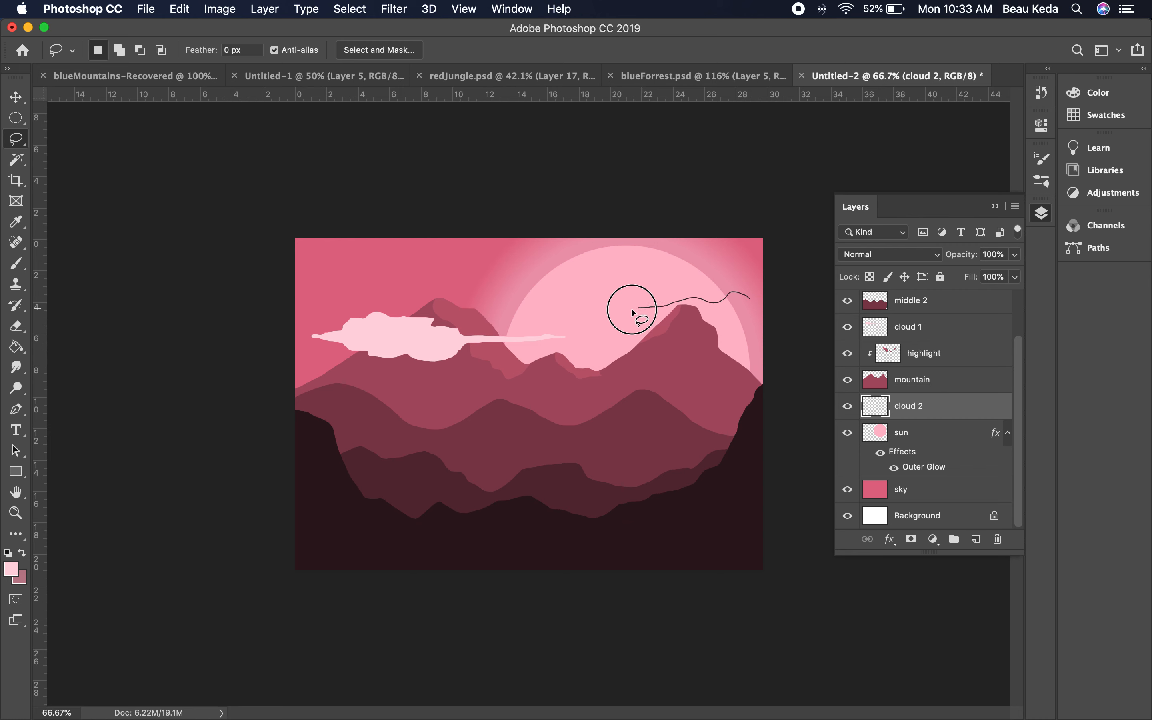
Lasso a cloud about 10 cm wide behind the right peak's summit, fill it with the pale pink, and deselect
mouse_move(616, 310)
mouse_down()
mouse_move(609, 322)
mouse_move(708, 330)
mouse_up()
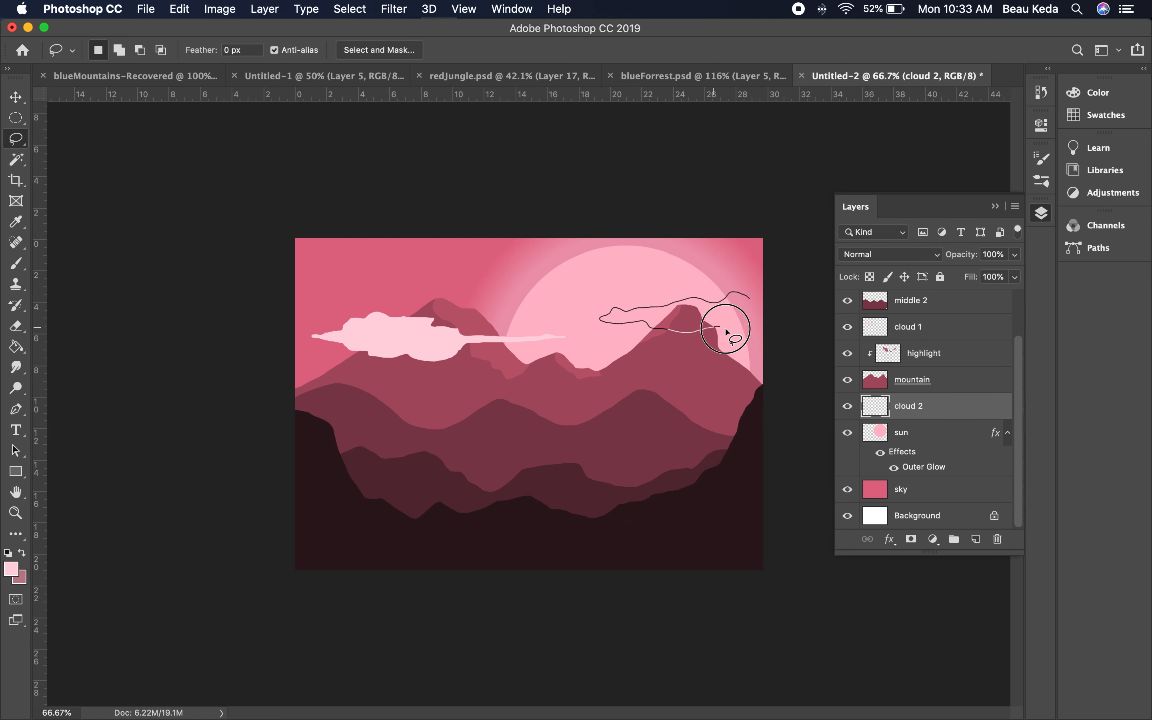
drag(754, 304, 749, 295)
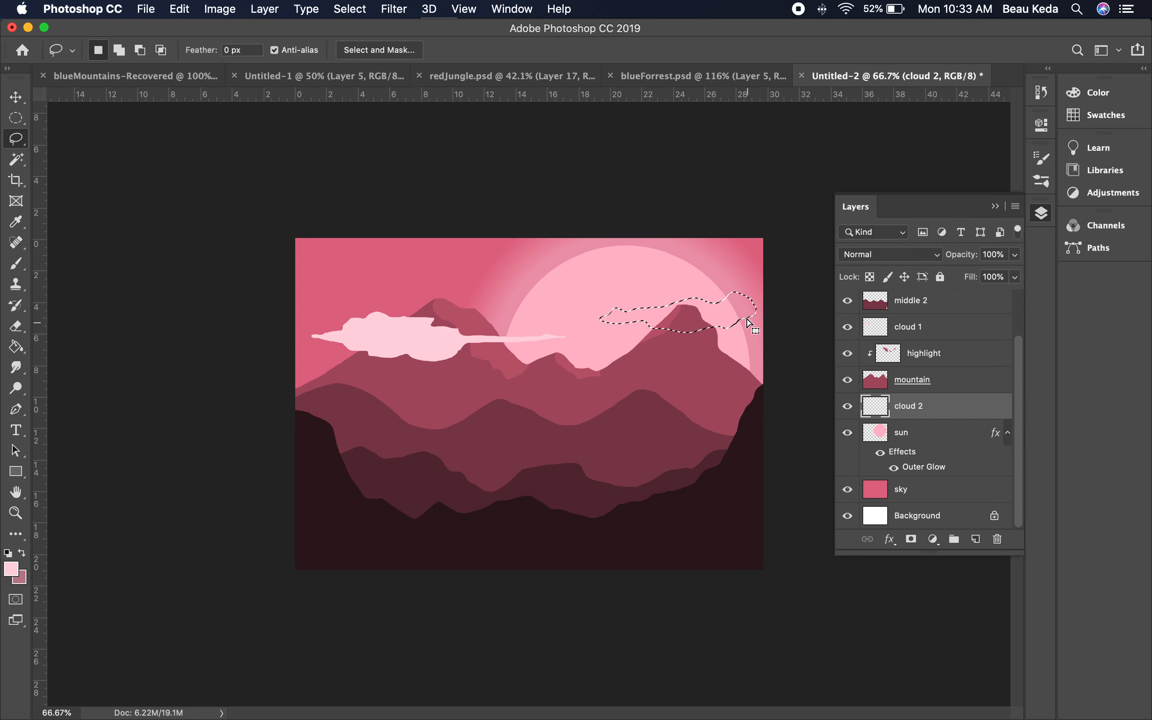
key(g)
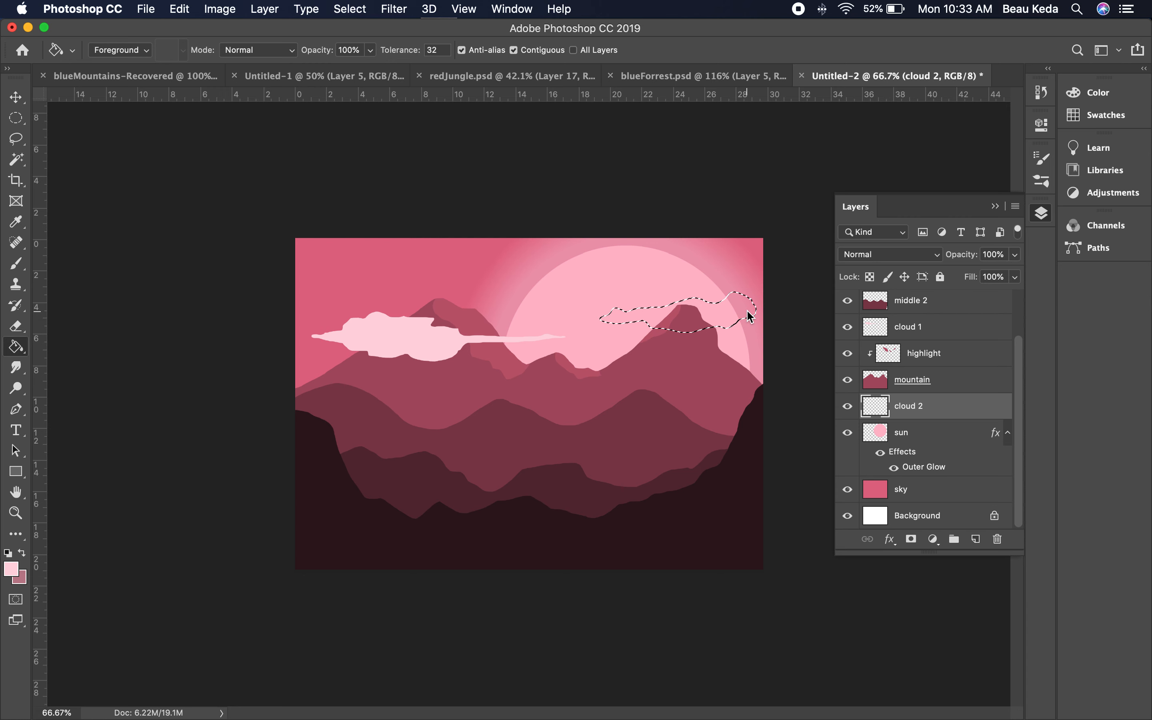
click(746, 310)
key(super+d)
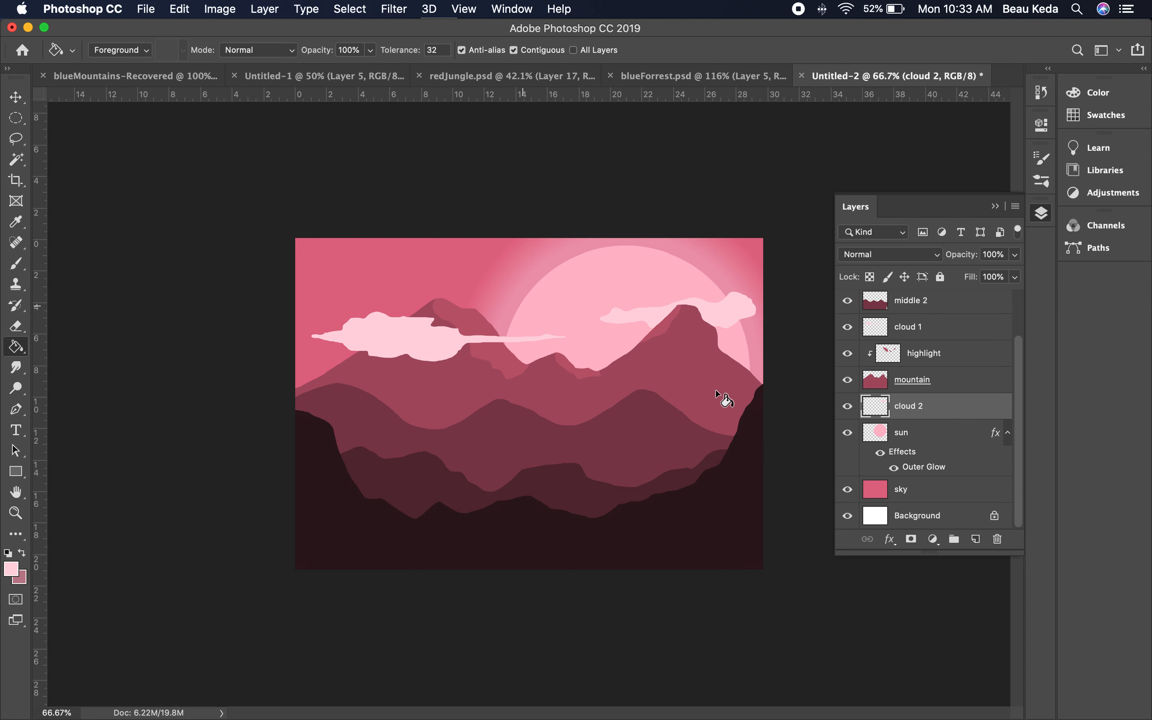
Add a new layer, place it between "sun" and "sky", and name it "cloud 3"
click(975, 541)
drag(956, 415, 921, 504)
double_click(909, 491)
text(clou)
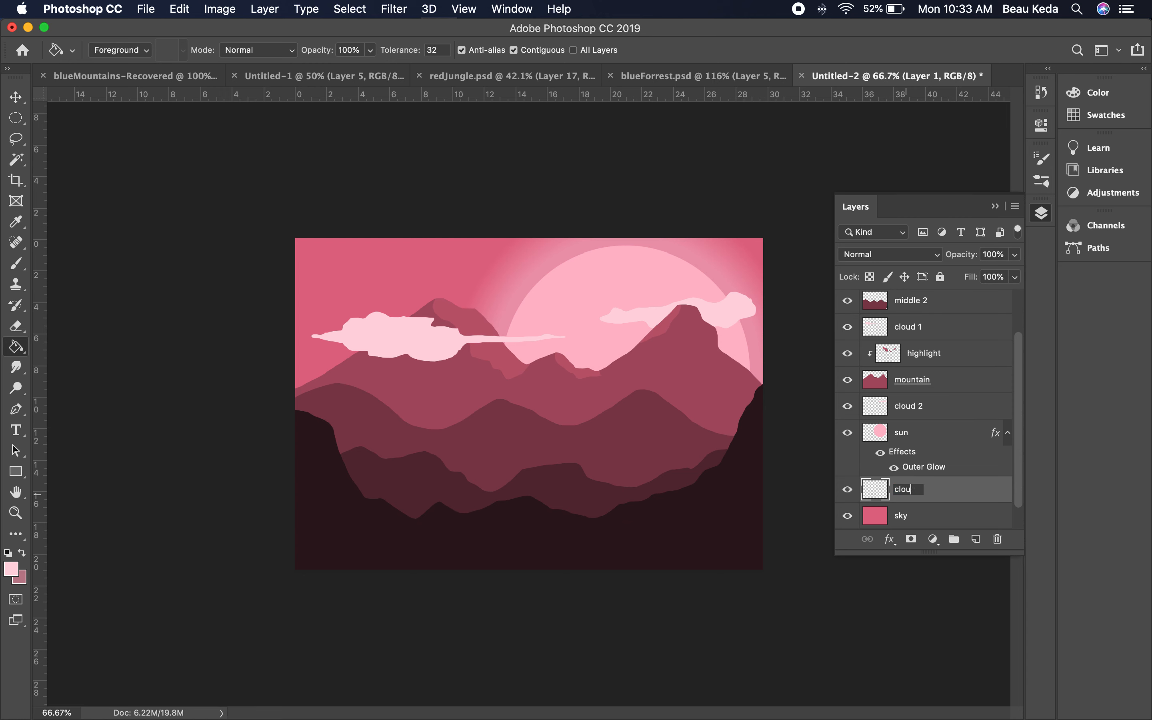
text(d 3)
key(Return)
Lasso a long wispy cloud about 24 cm wide across the upper sky on "cloud 3", fill it with the pale pink, and deselect
key(l)
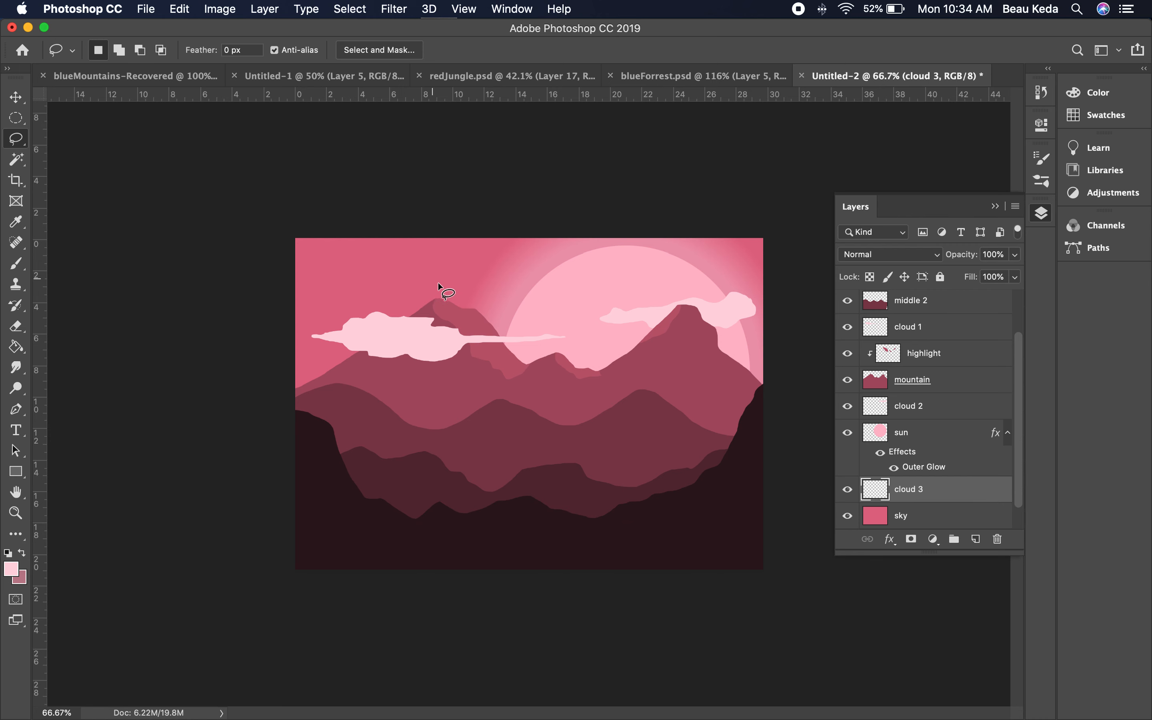
mouse_move(403, 268)
mouse_down()
mouse_move(733, 267)
mouse_move(558, 290)
mouse_up()
mouse_move(487, 293)
mouse_down()
mouse_move(429, 289)
mouse_move(349, 270)
mouse_move(405, 263)
mouse_up()
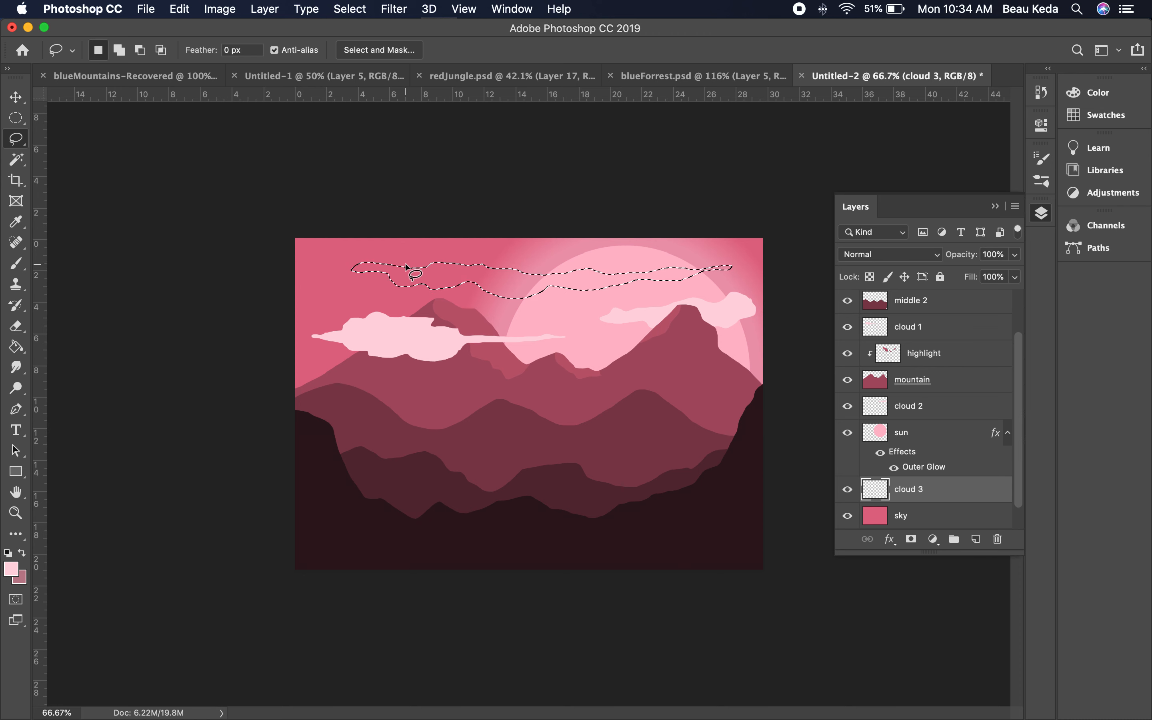
key(g)
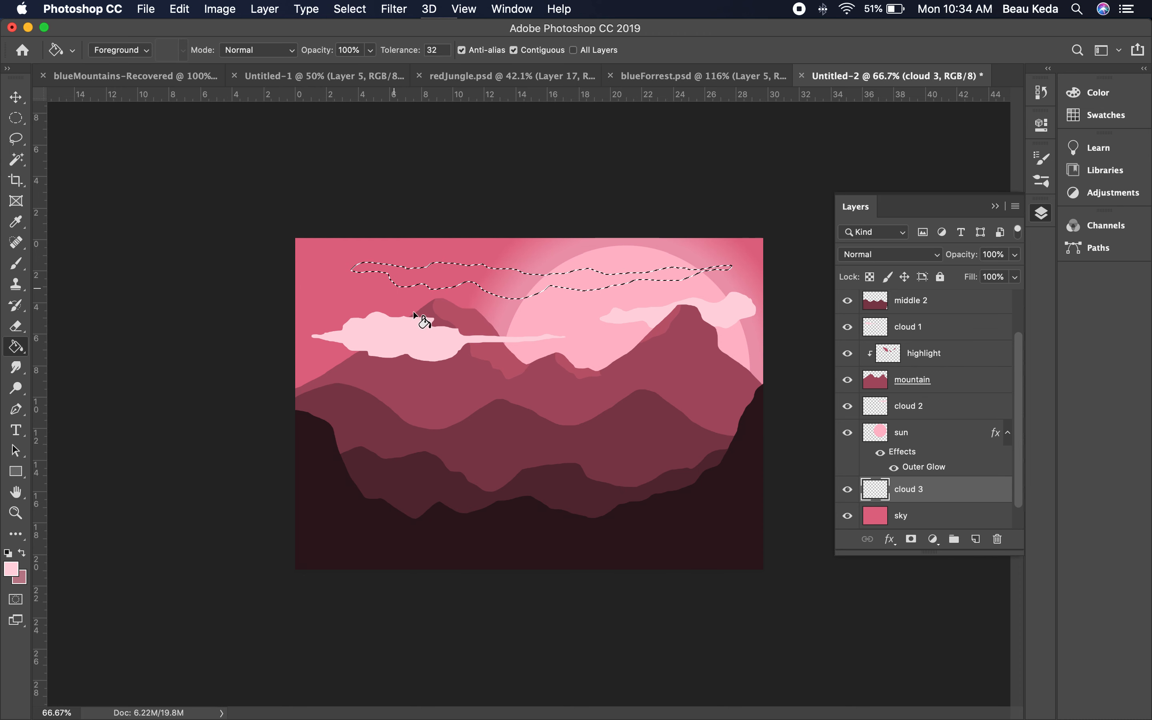
click(438, 282)
key(cmd+d)
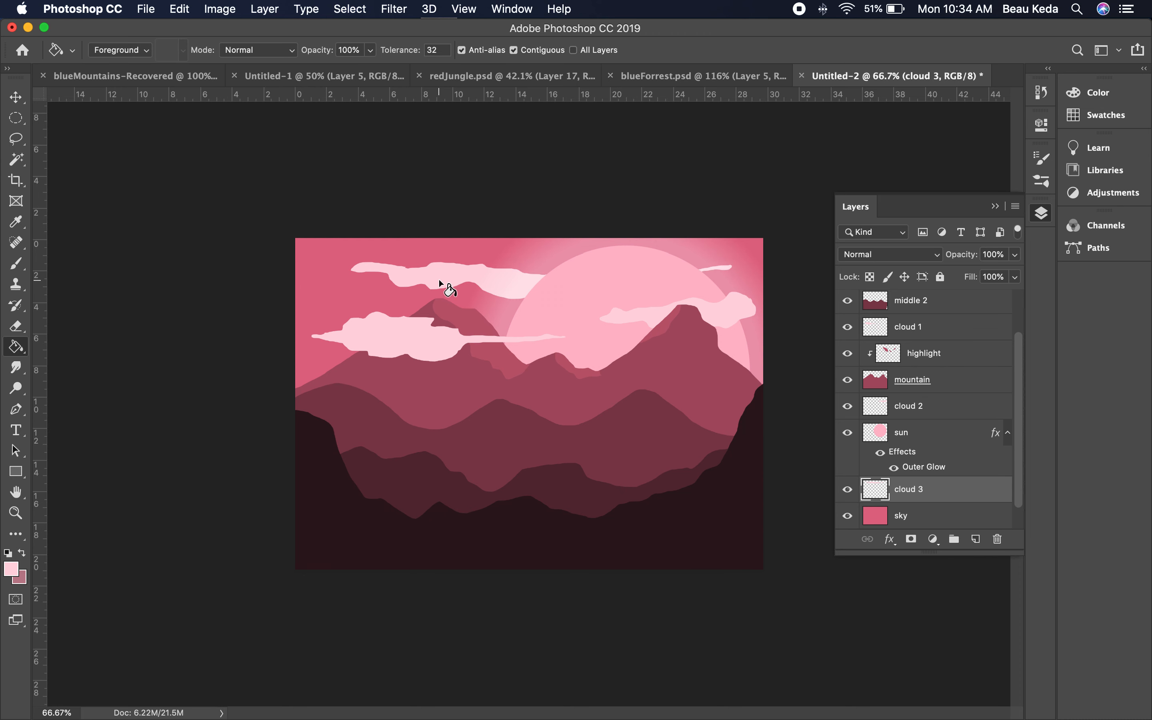
Restore the upper cloud's selection, refill it with the darker muted pink #e18097 based on the sky colour, and deselect
key(cmd+z)
click(11, 568)
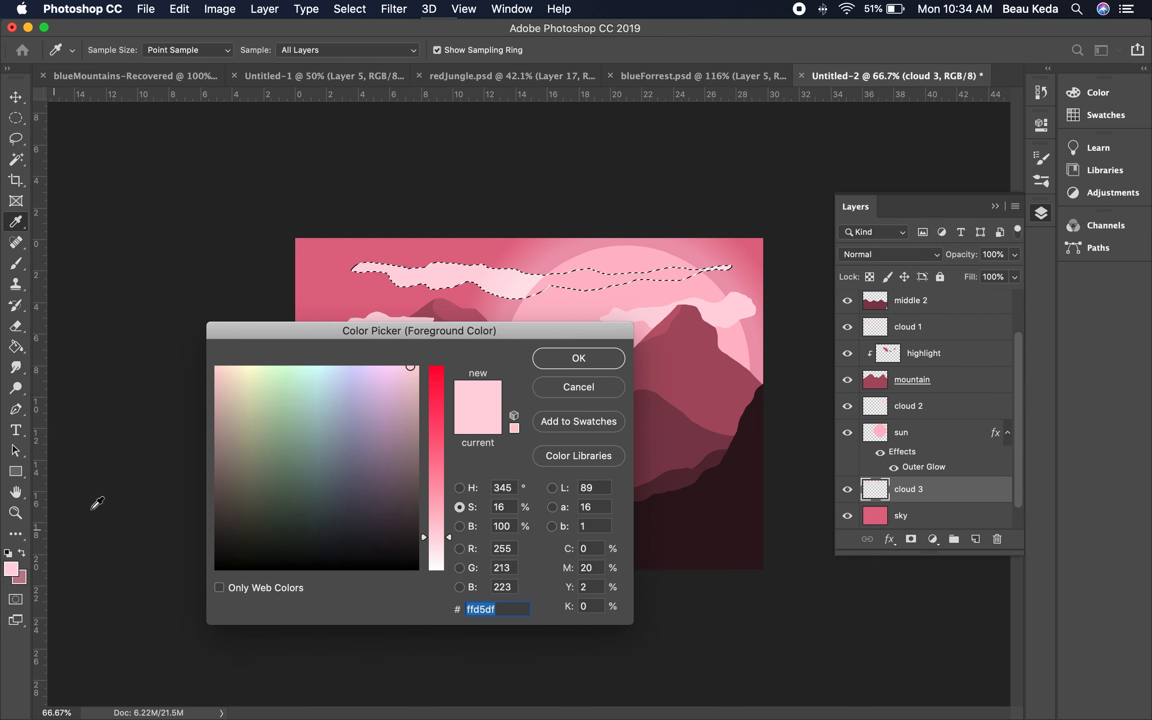
click(331, 294)
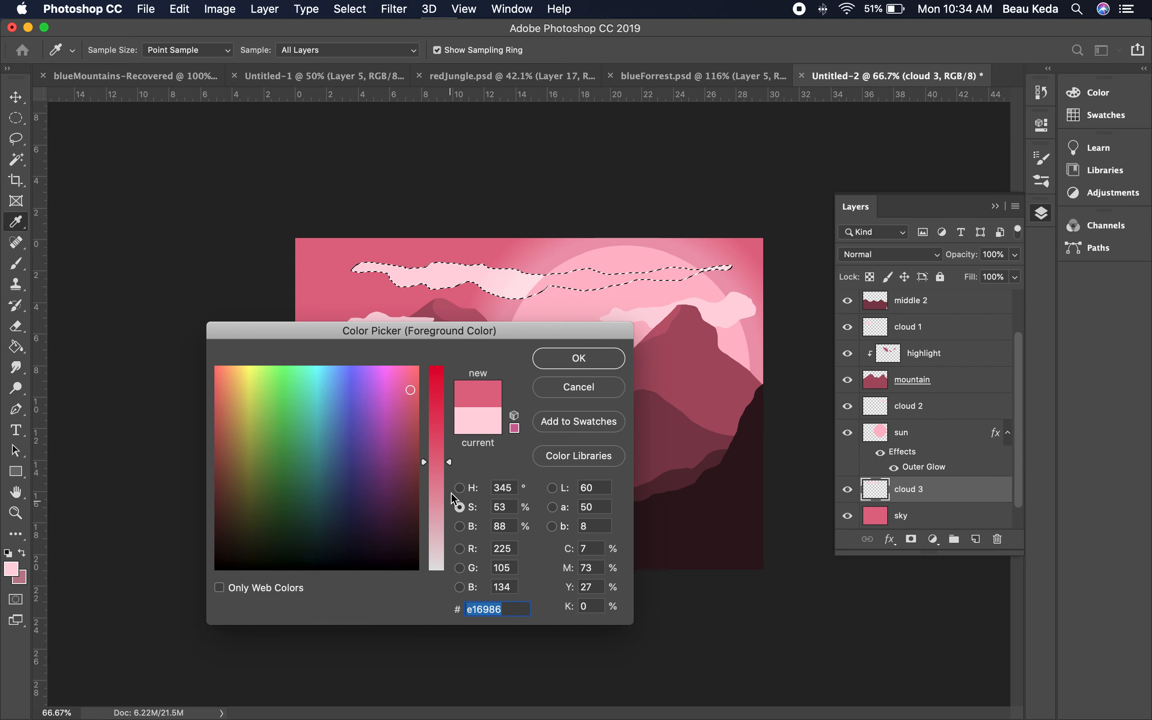
click(440, 480)
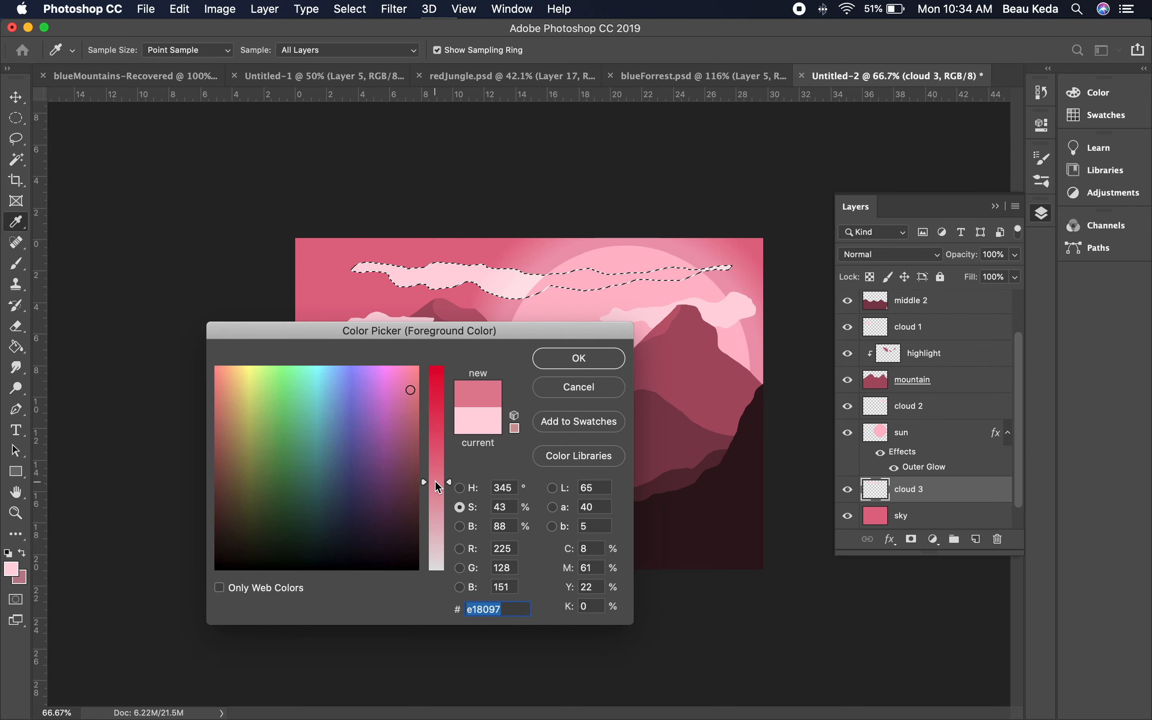
key(Return)
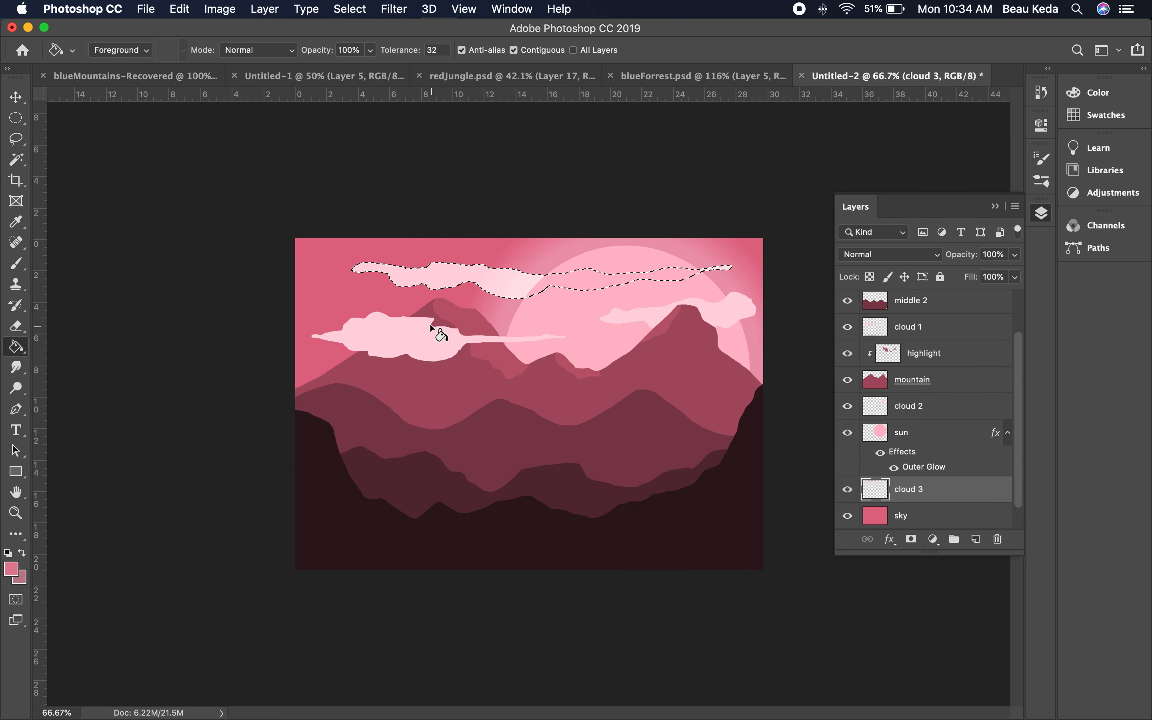
click(450, 276)
key(ctrl+d)
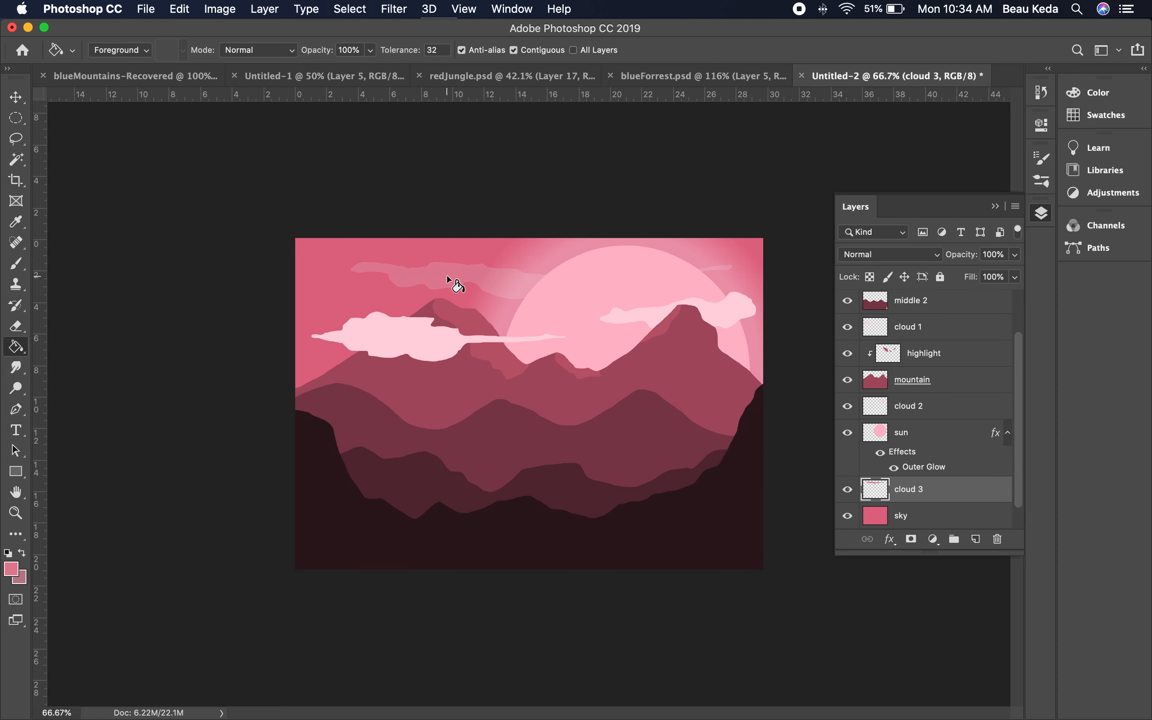